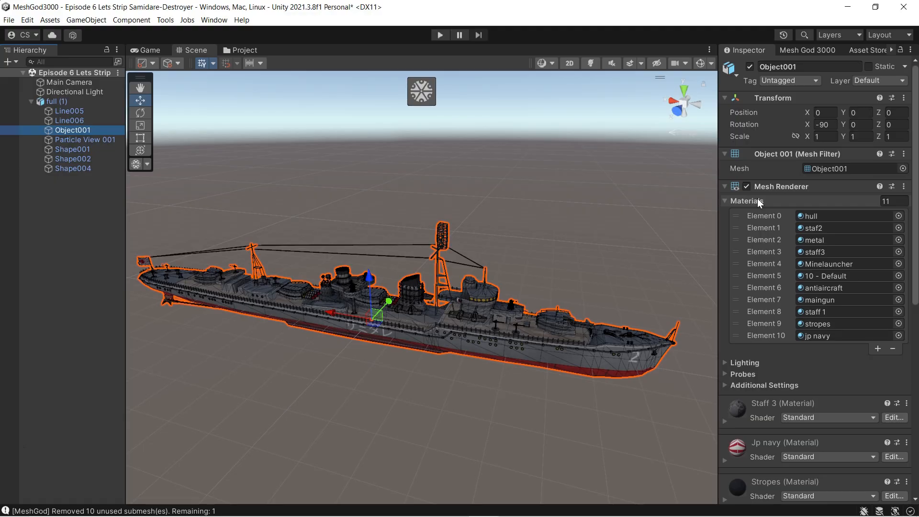
- Start mesh editing on Object001 and select the linked faces of the forward gun turret's shell
click(427, 97)
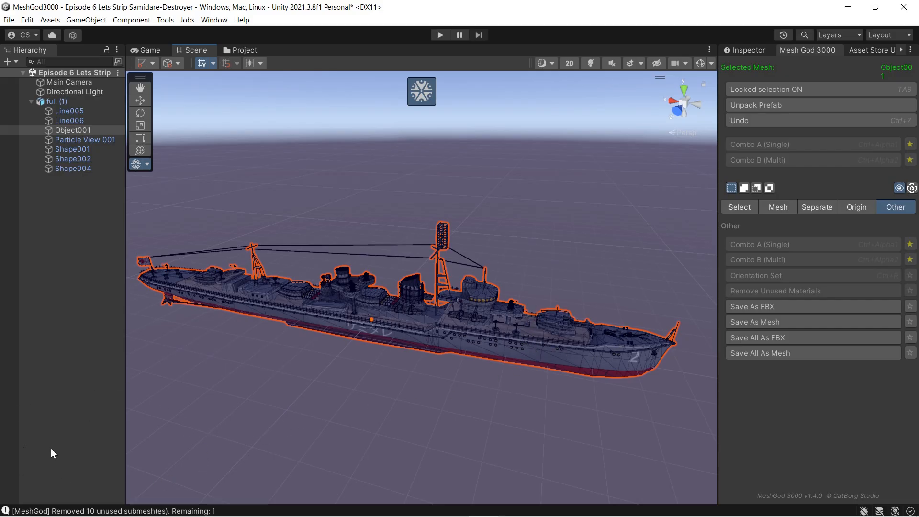
right_click(384, 407)
key(l)
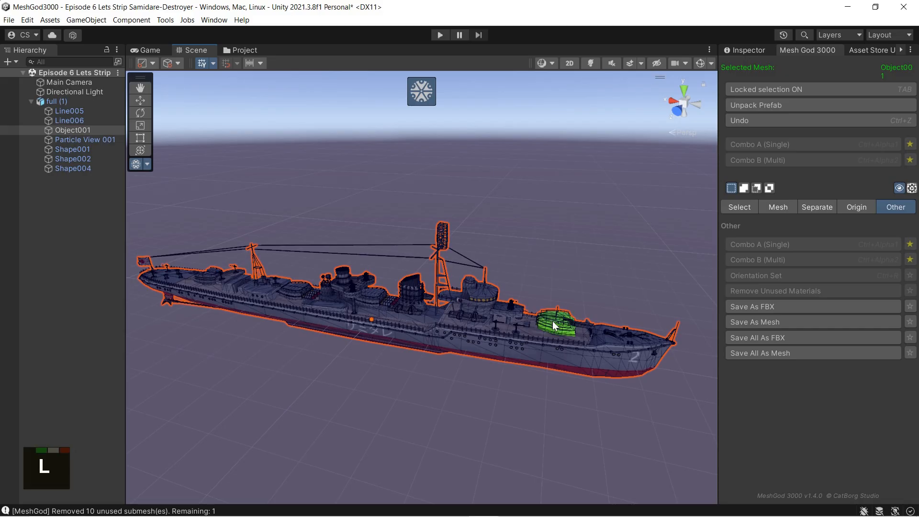
middle_drag(553, 325, 246, 269)
scroll(341, 300, up, 5)
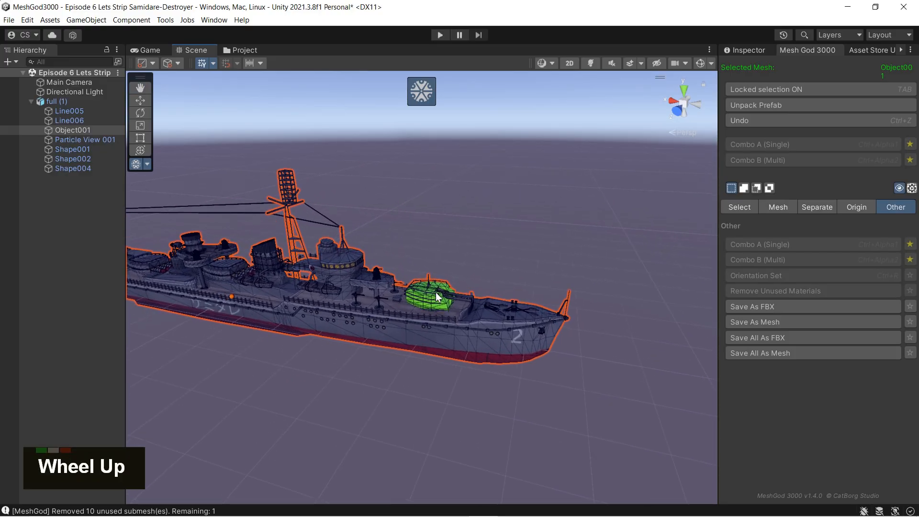
scroll(453, 316, up, 4)
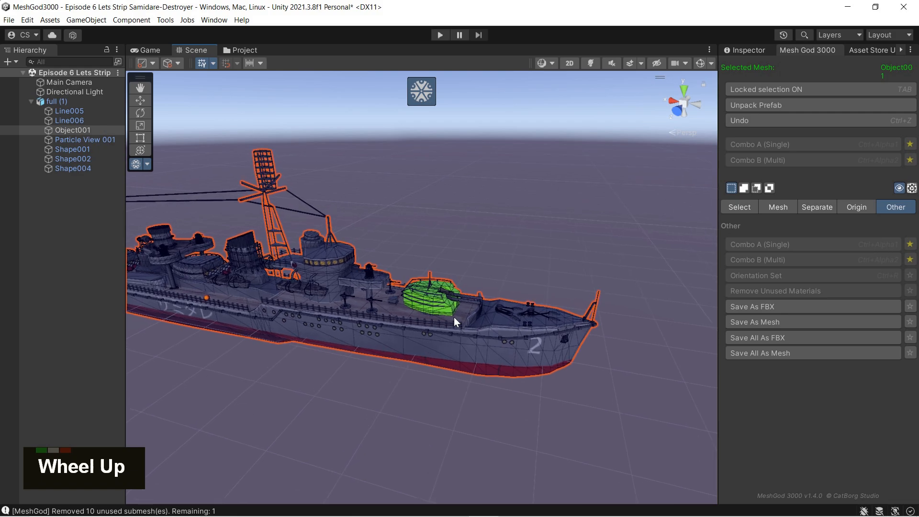
scroll(454, 317, up, 3)
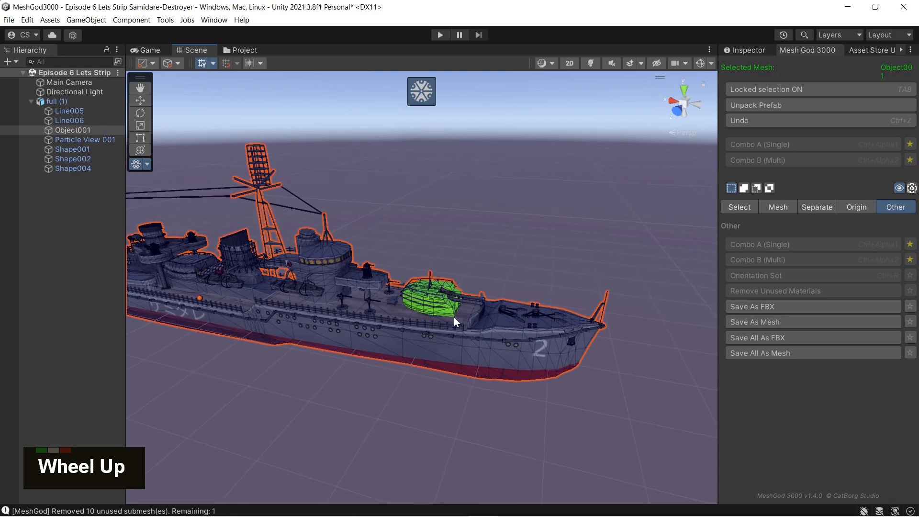
key(shift)
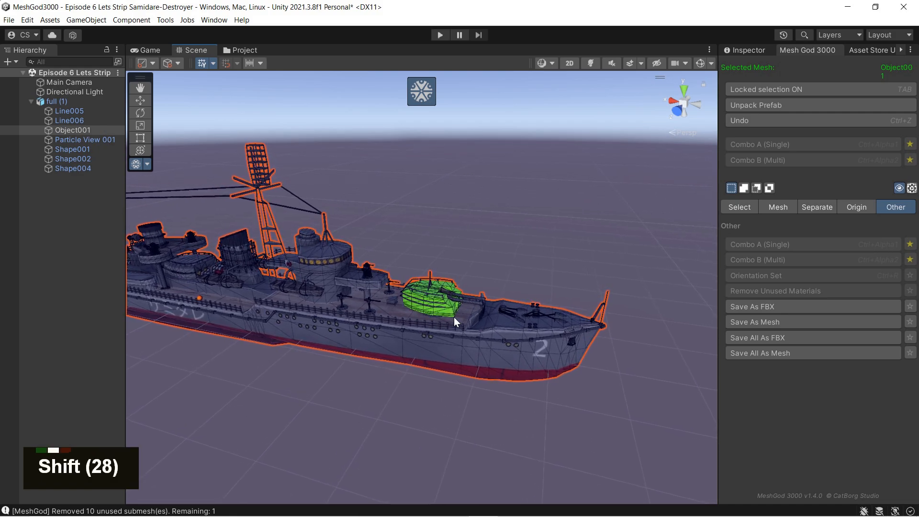
key(shift+f)
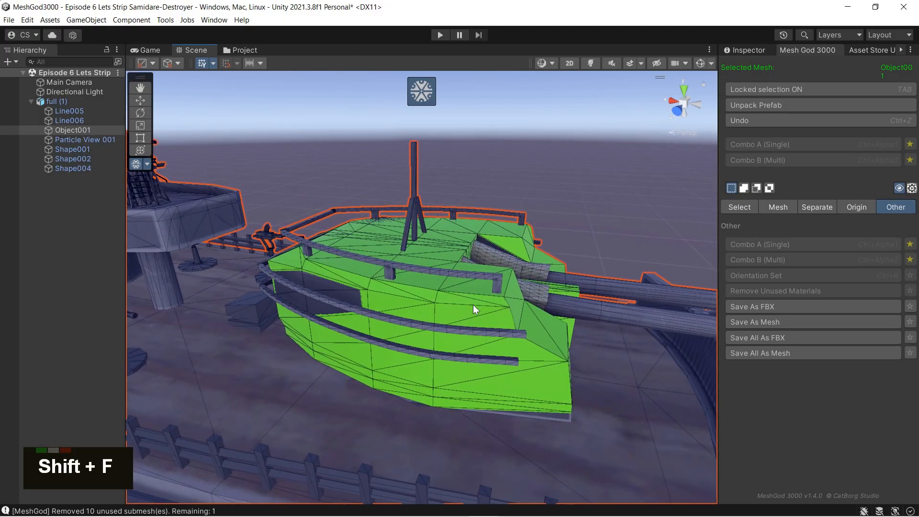
- Add the forward turret's two gun barrels, barrel sleeves, mast and railings to the selection as linked parts
scroll(473, 305, down, 1)
scroll(473, 305, down, 4)
right_drag(473, 305, 431, 316)
middle_drag(431, 315, 320, 355)
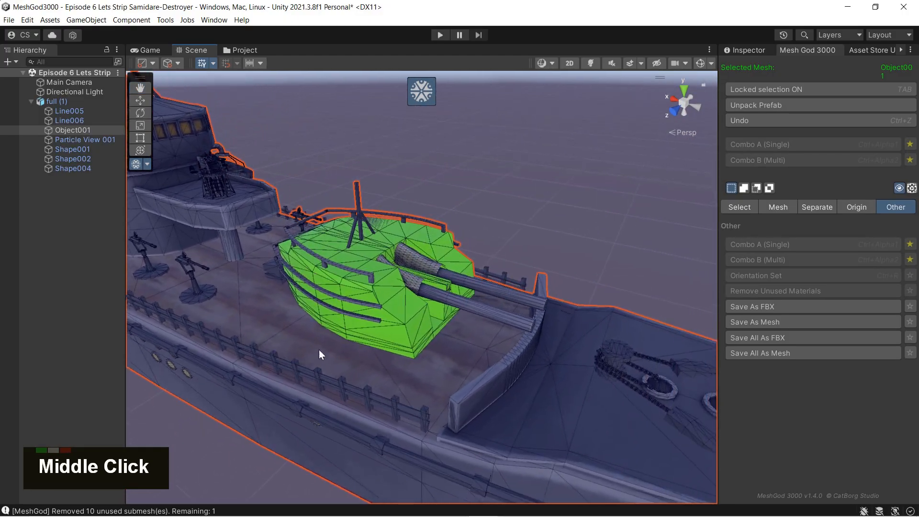
scroll(371, 312, down, 2)
scroll(378, 304, up, 3)
scroll(404, 302, down, 1)
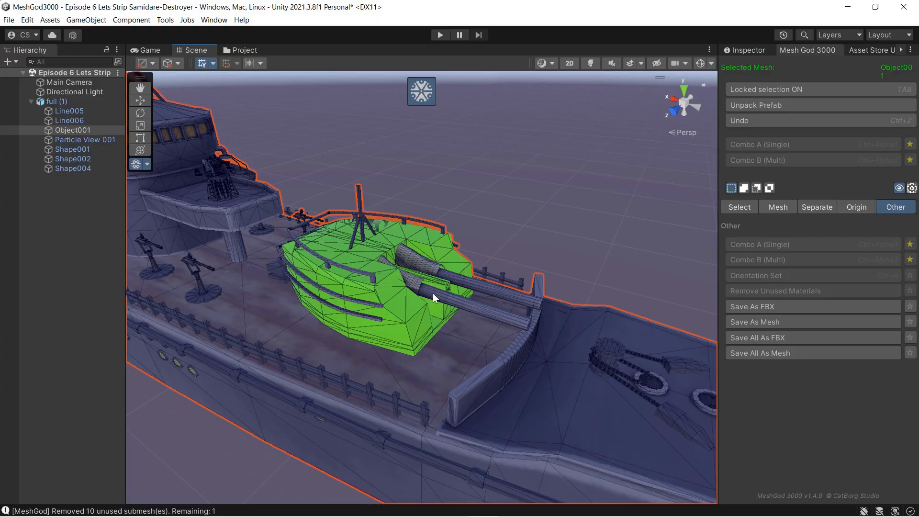
key(l)
key(l)
key(l)
key(l)
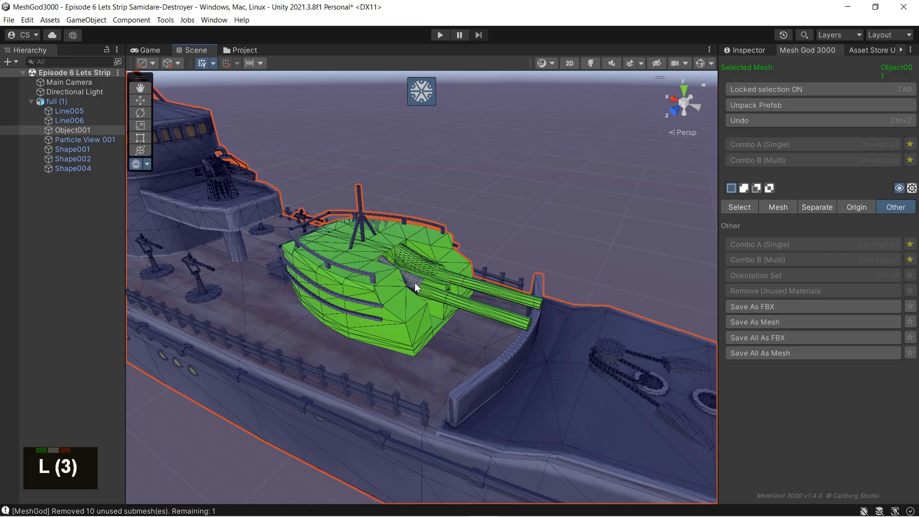
key(l)
key(l)
key(l)
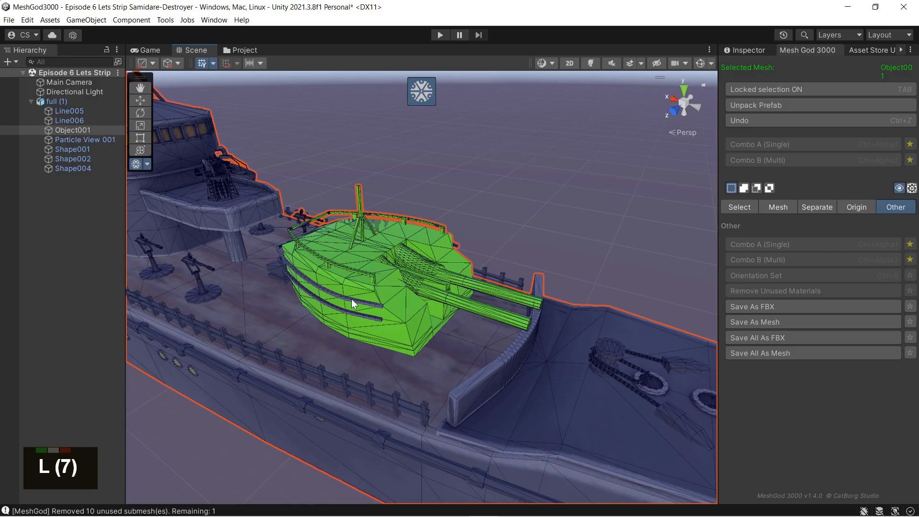
key(l)
- Examine the selected turret from the front and at an angle to check for parts missing from the selection
right_drag(356, 311, 454, 235)
middle_drag(454, 235, 558, 148)
click(698, 103)
click(670, 103)
middle_drag(567, 169, 517, 278)
key(shift+f)
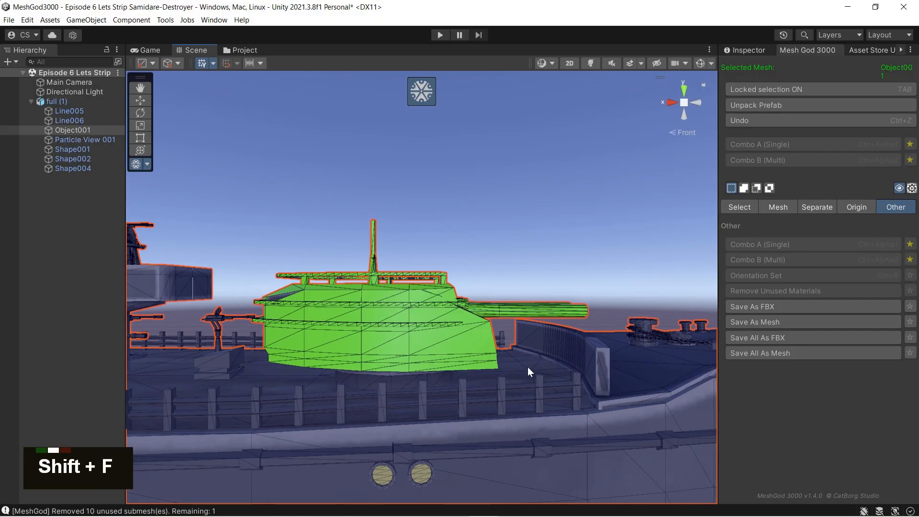
scroll(506, 344, down, 3)
middle_drag(505, 344, 514, 250)
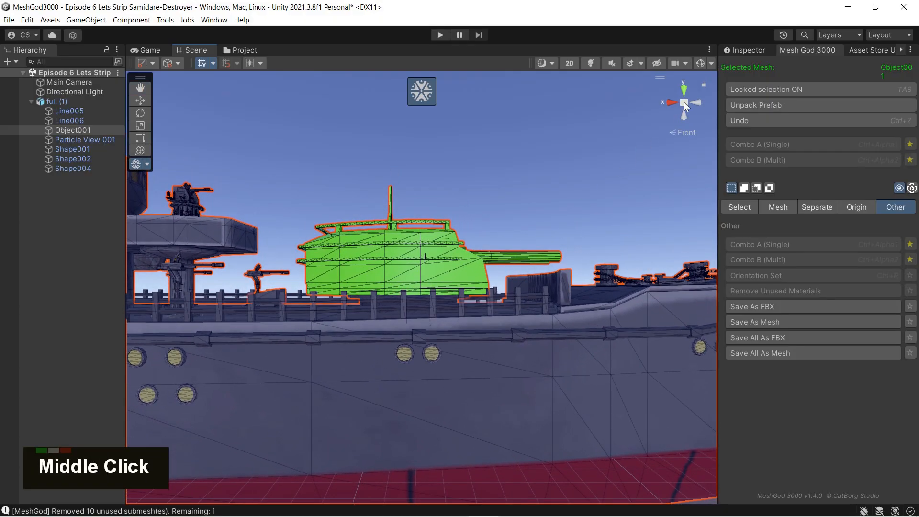
click(683, 103)
right_drag(540, 242, 463, 334)
scroll(463, 305, up, 3)
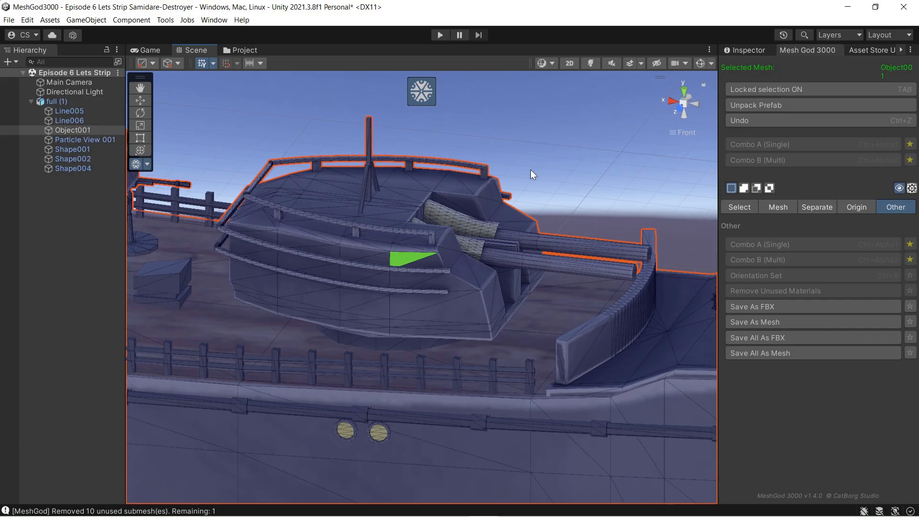
- Undo the last selection changes and, in additive selection mode, add one face on the turret's round base
key(ctrl+z)
key(ctrl+z)
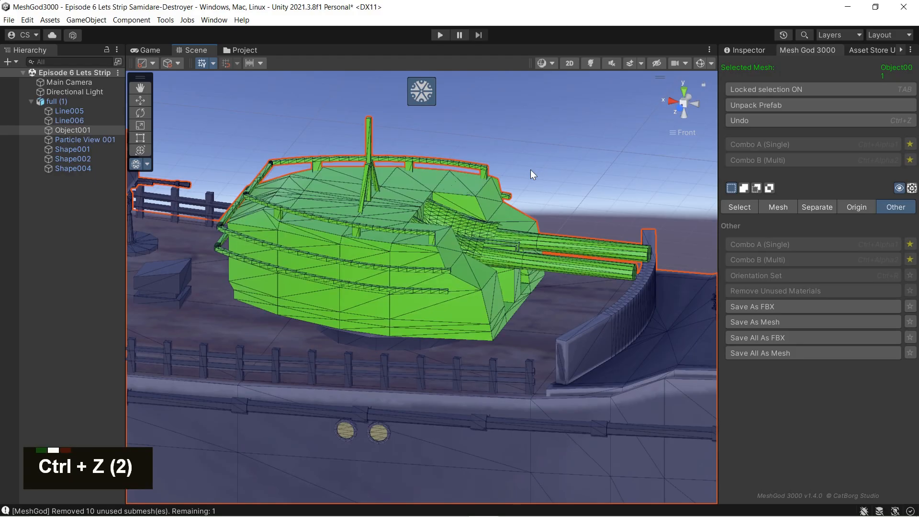
click(742, 187)
right_drag(551, 244, 451, 348)
scroll(439, 339, up, 2)
scroll(383, 399, up, 3)
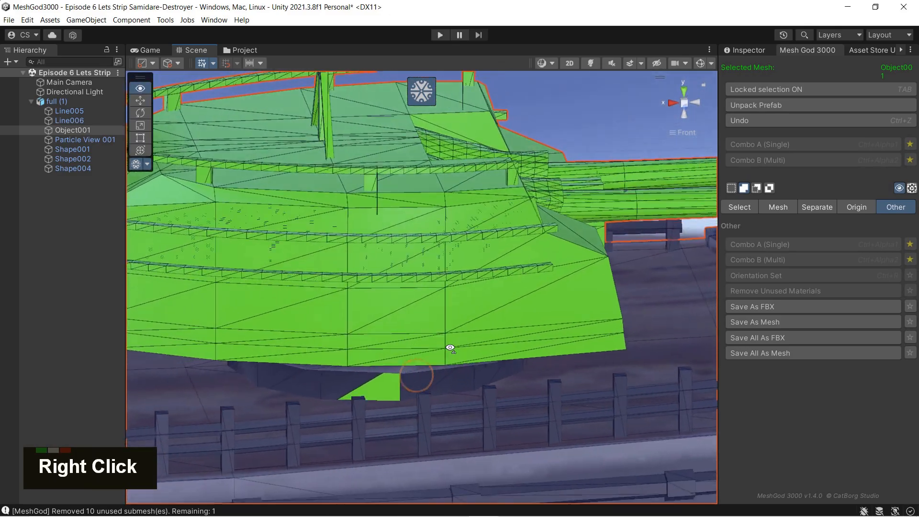
scroll(479, 321, up, 4)
mouse_move(521, 321)
right_down()
mouse_move(596, 243)
mouse_move(574, 224)
mouse_move(496, 300)
mouse_move(517, 306)
right_up()
scroll(497, 306, down, 2)
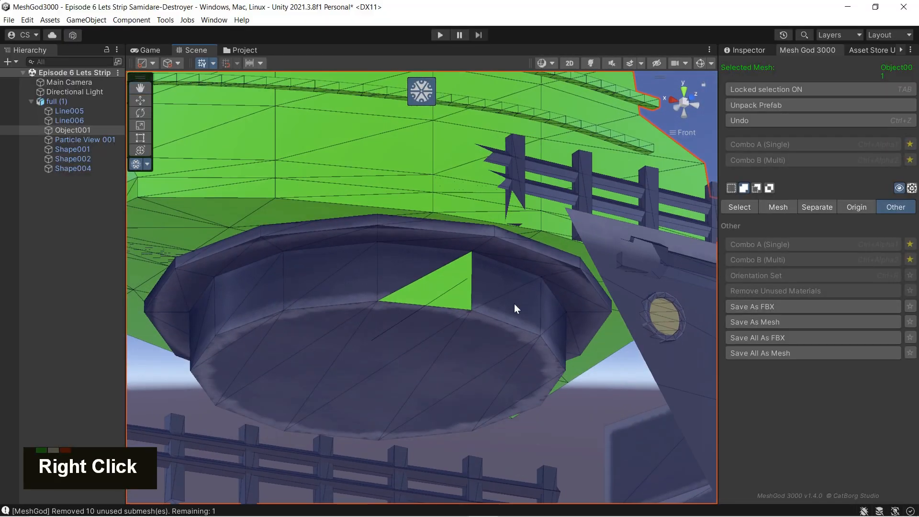
scroll(515, 306, up, 2)
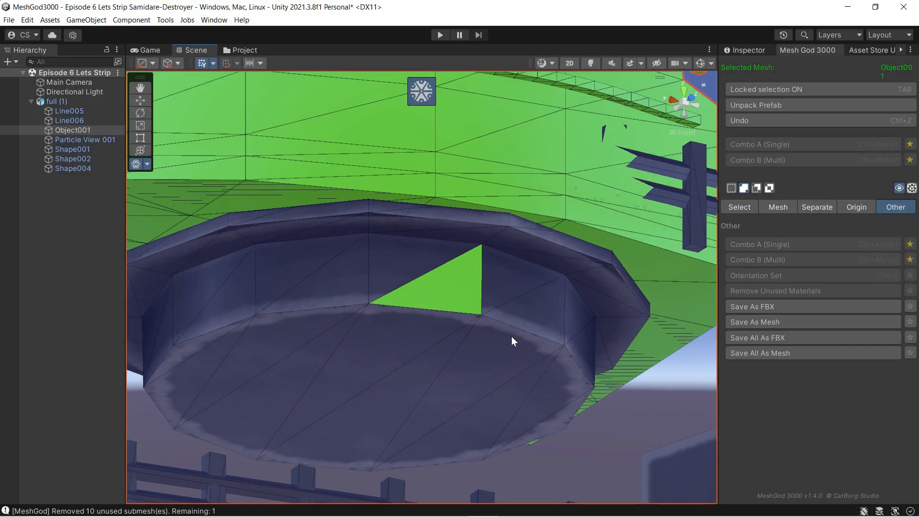
- Grow the selection until it covers the whole round base beneath the turret
key(plus)
key(plus)
key(plus)
key(plus)
key(plus)
key(plus)
key(plus)
key(plus)
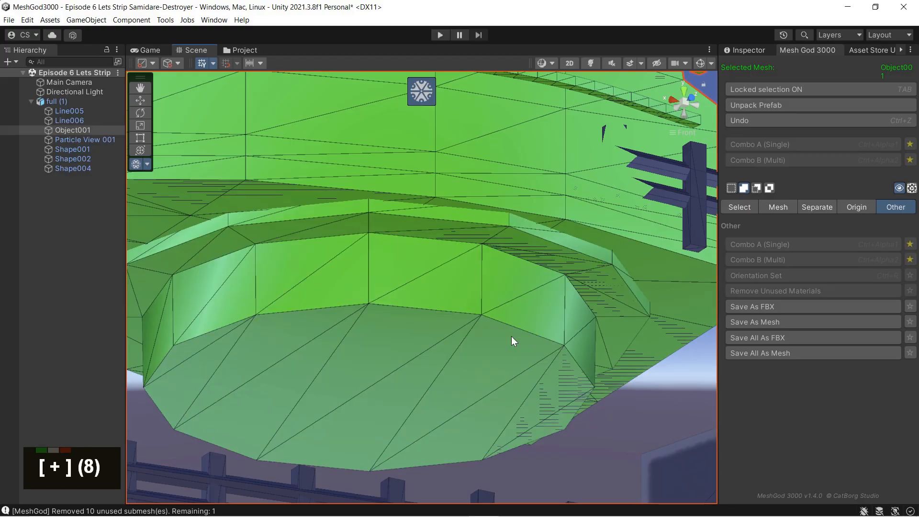
key(plus)
key(plus)
key(plus)
key(plus)
key(plus)
key(plus)
key(plus)
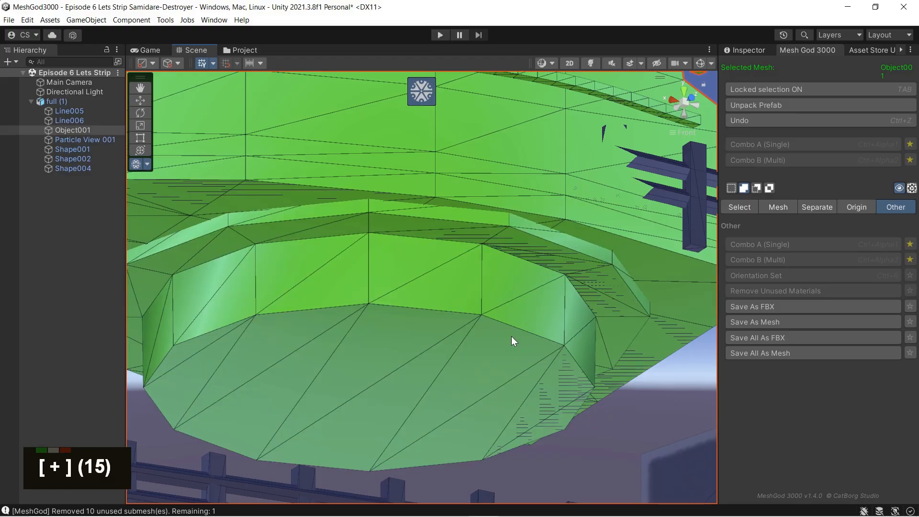
- Separate the selected turret geometry from the ship into its own object
right_drag(577, 296, 459, 410)
scroll(462, 368, down, 3)
right_drag(462, 368, 485, 367)
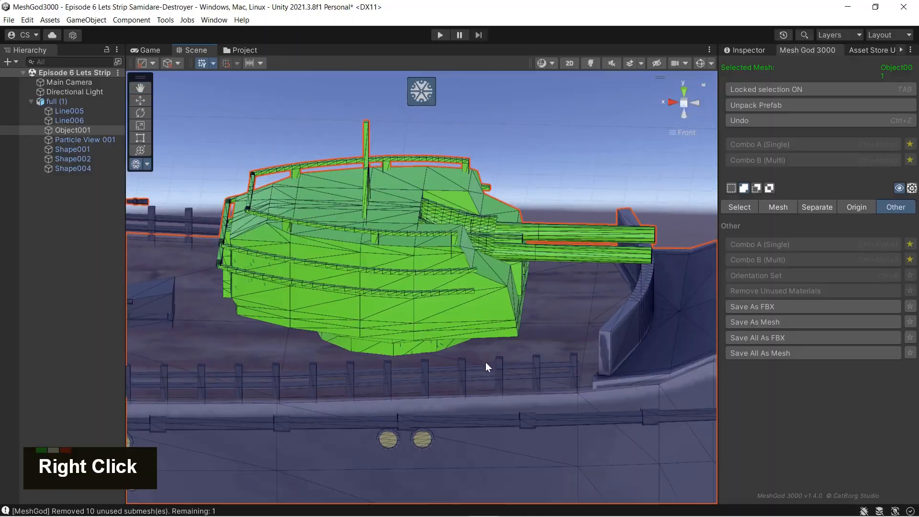
click(813, 201)
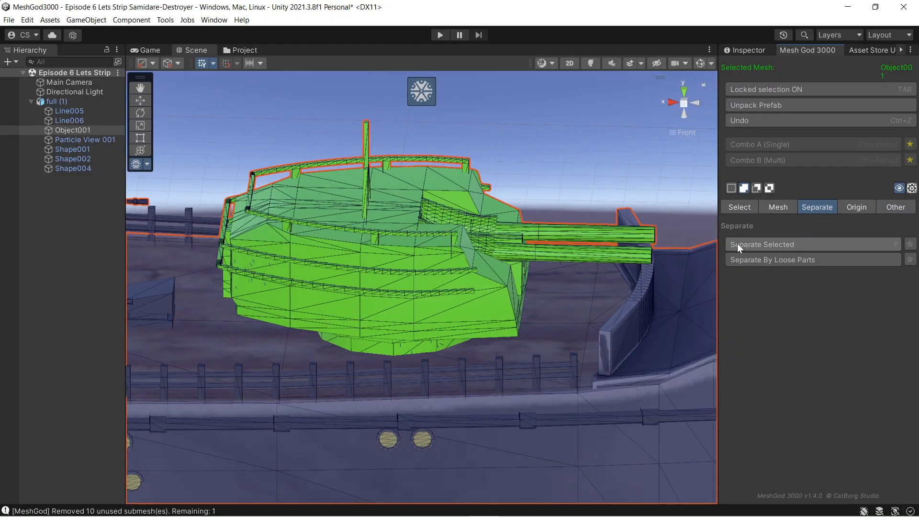
click(755, 244)
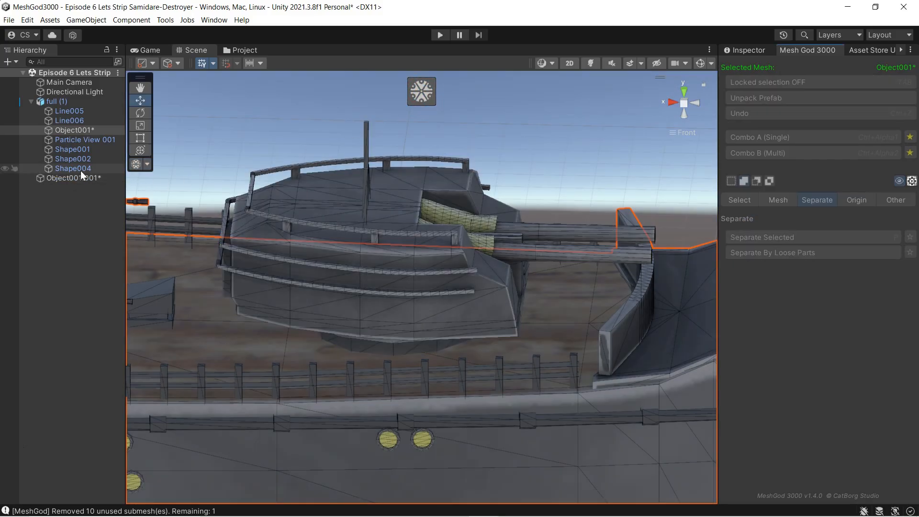
- Select the separated turret object and check where its pivot sits relative to the ship
click(67, 178)
scroll(342, 296, down, 2)
middle_drag(342, 300, 421, 290)
scroll(492, 312, down, 5)
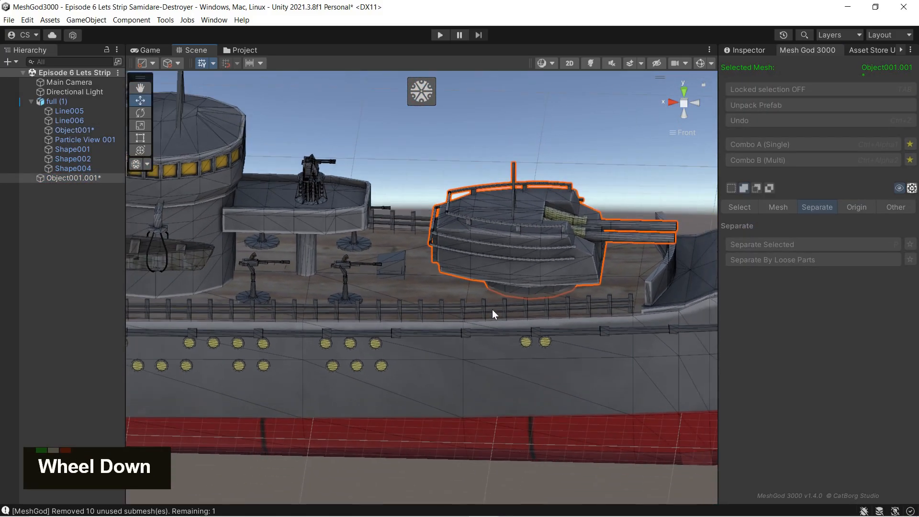
middle_drag(491, 311, 625, 319)
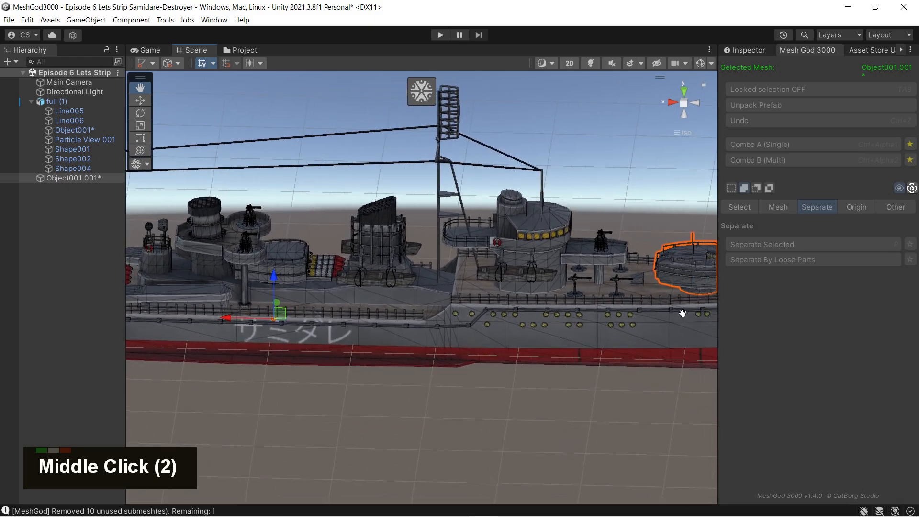
scroll(625, 321, down, 2)
key(shift+f)
scroll(471, 365, down, 2)
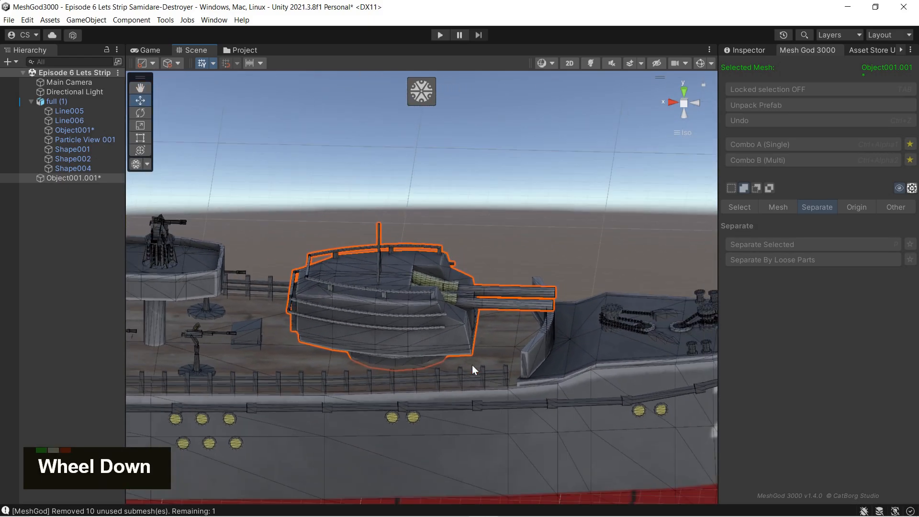
- Try to rotate the separated turret about its original pivot, and undo the rotation
right_drag(471, 365, 449, 365)
scroll(377, 353, down, 2)
middle_drag(377, 353, 502, 322)
right_drag(502, 322, 160, 137)
click(143, 110)
drag(233, 190, 238, 215)
key(ctrl+z)
right_drag(301, 236, 503, 233)
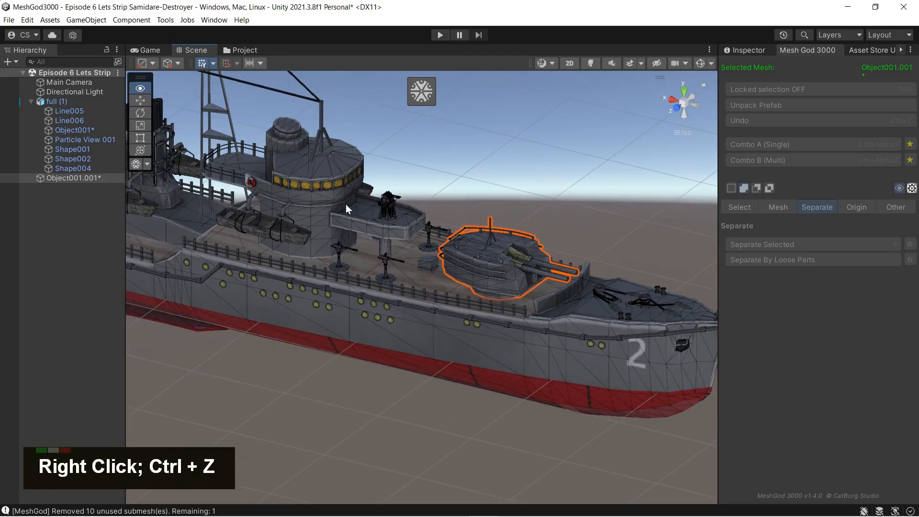
right_drag(421, 302, 529, 296)
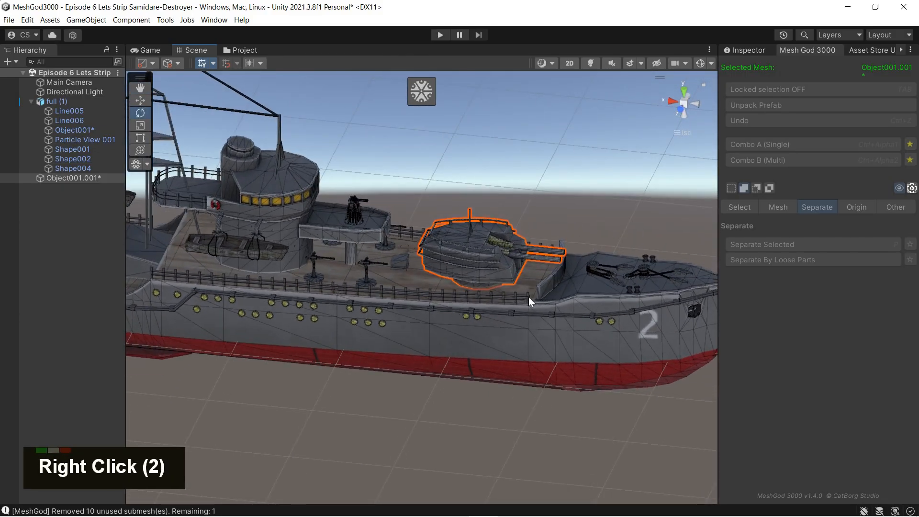
- Set the separated turret's pivot to its center of mass and leave mesh editing mode
scroll(528, 297, up, 5)
right_drag(407, 347, 499, 293)
middle_drag(500, 293, 467, 290)
right_drag(466, 289, 508, 210)
right_drag(515, 246, 403, 310)
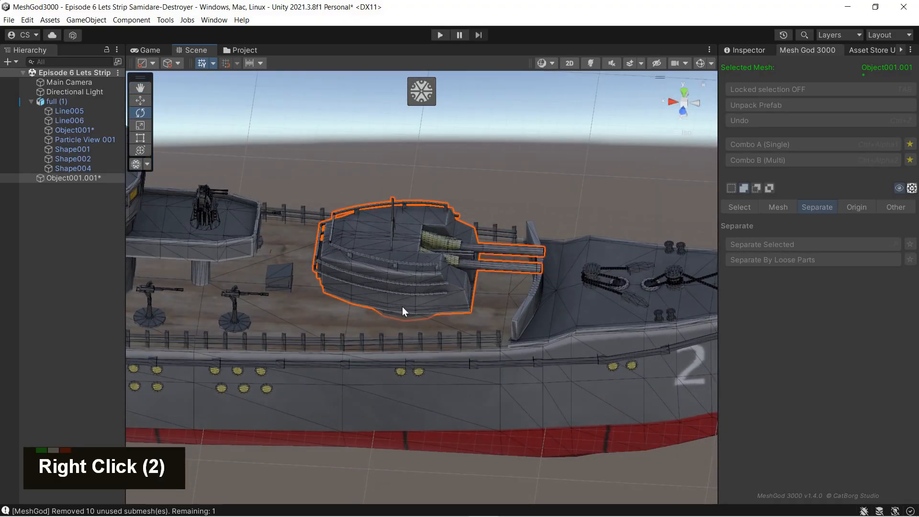
click(422, 89)
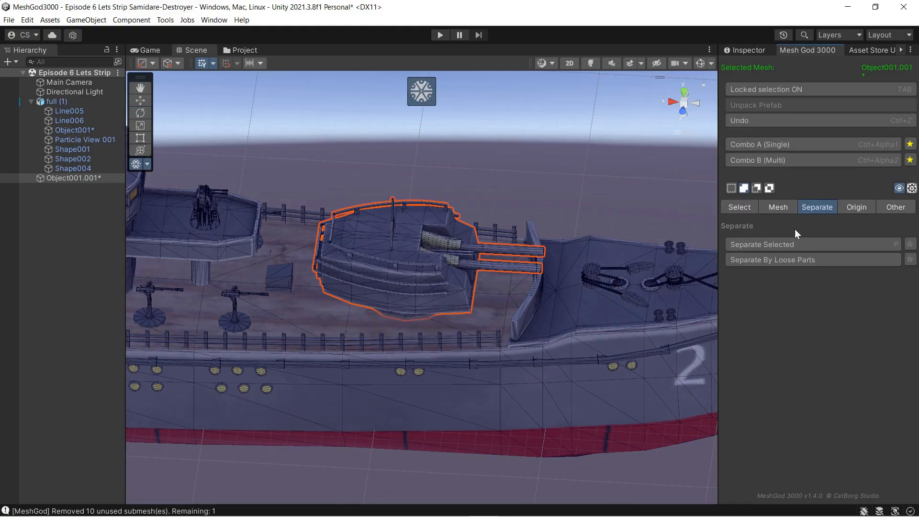
click(863, 211)
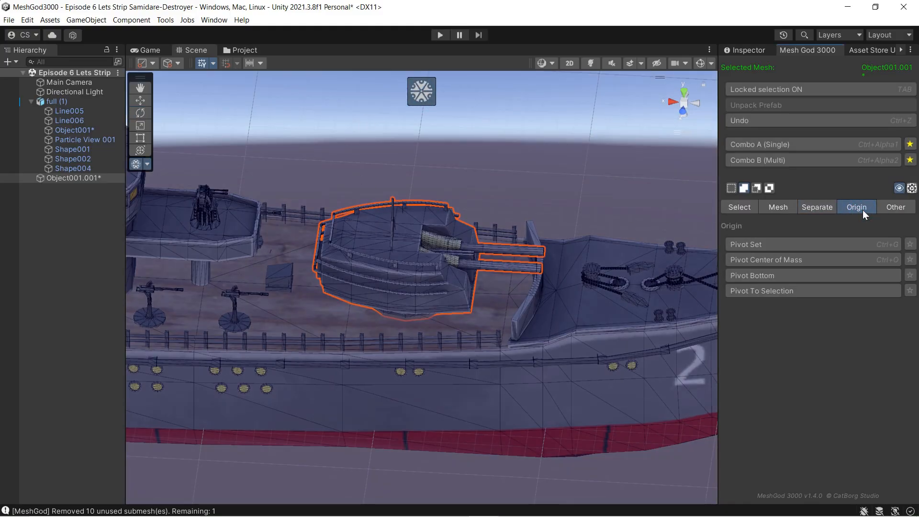
click(769, 260)
click(683, 108)
right_drag(575, 210, 563, 155)
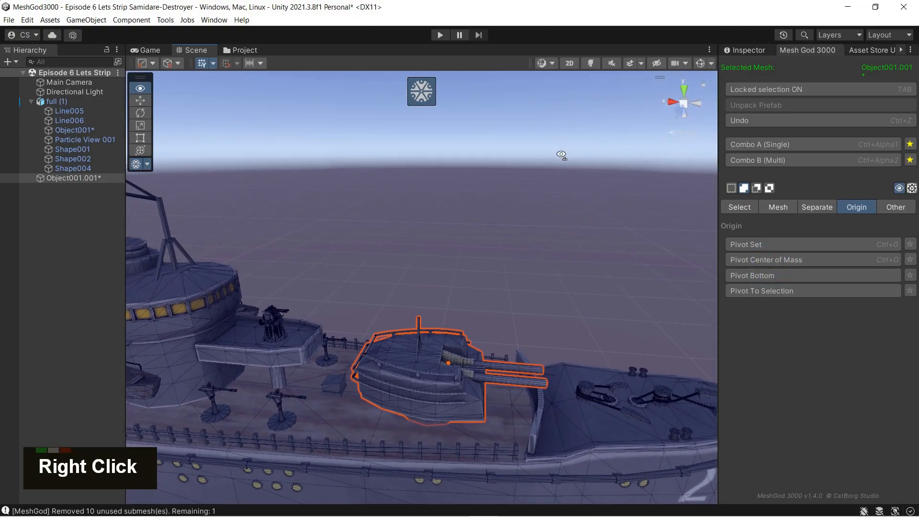
click(686, 102)
middle_drag(526, 239, 520, 185)
click(418, 91)
- Try to rotate the turret about its center-of-mass pivot, and undo the rotation
right_drag(515, 242, 485, 279)
mouse_move(470, 342)
mouse_down()
mouse_move(429, 353)
mouse_move(525, 306)
mouse_move(415, 369)
mouse_move(463, 342)
mouse_up()
key(ctrl+z)
- Examine the pivot's position relative to the turret's round base from the front and left views
middle_drag(528, 327, 576, 249)
scroll(508, 328, up, 3)
right_drag(507, 328, 569, 192)
scroll(548, 253, up, 3)
right_drag(548, 253, 430, 328)
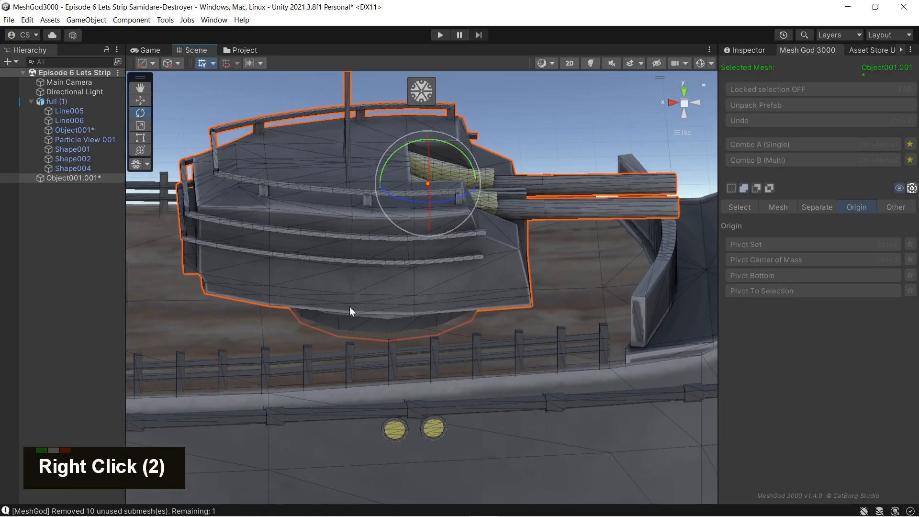
click(691, 103)
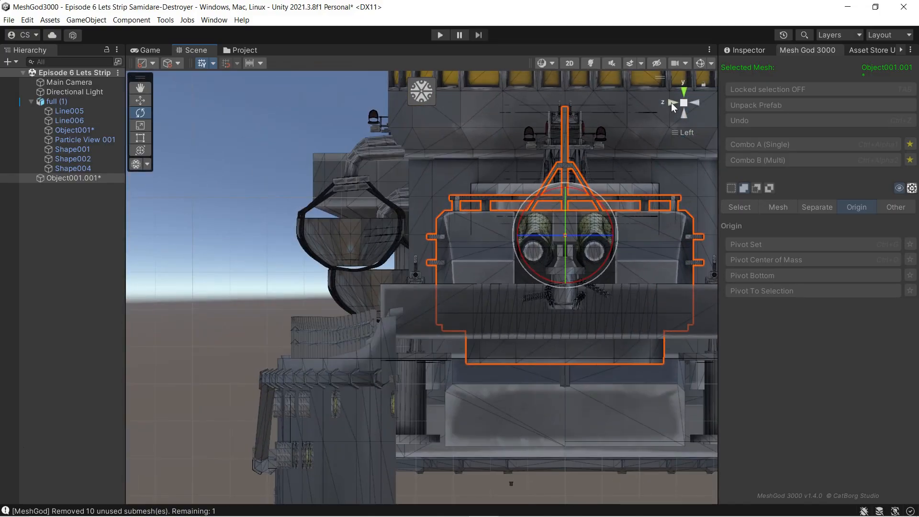
click(685, 103)
click(670, 105)
click(682, 104)
right_drag(589, 206, 629, 196)
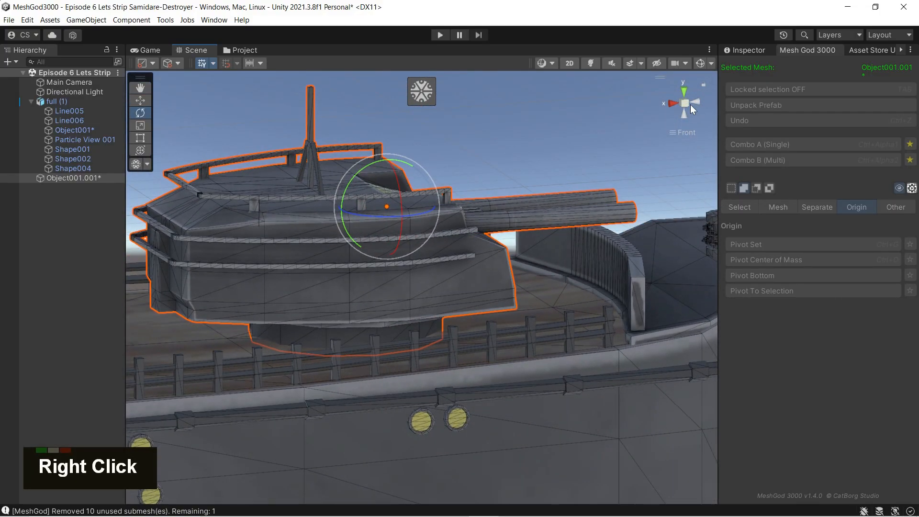
- Enter mesh editing mode for the separated turret and view it from the front
double_click(674, 103)
key(Tab)
right_drag(459, 186, 523, 218)
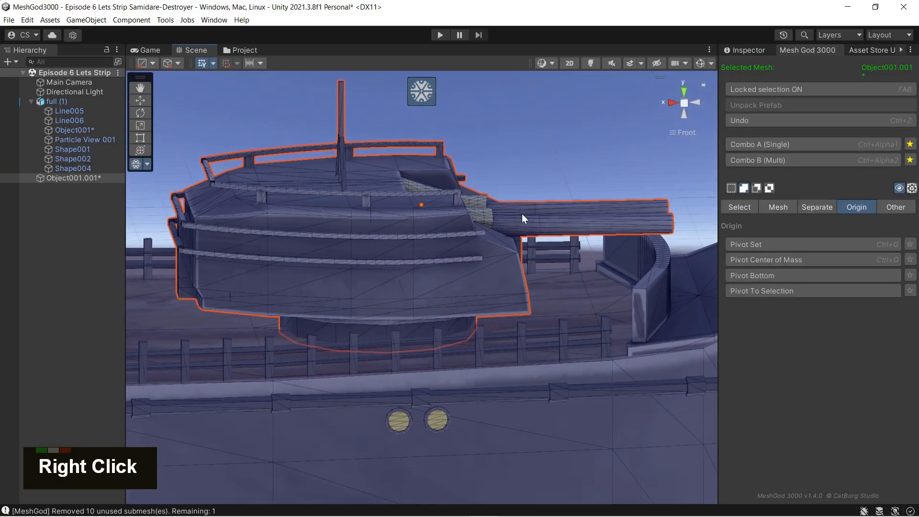
click(684, 103)
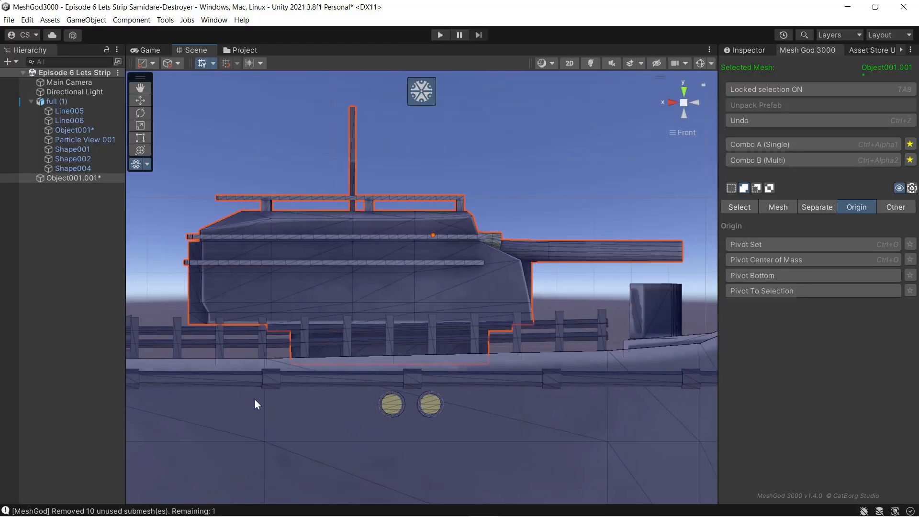
- Try to box-select the turret's round base with only visible faces selectable, and clear the selection
drag(225, 392, 588, 336)
right_drag(552, 314, 673, 131)
scroll(367, 337, up, 2)
click(694, 107)
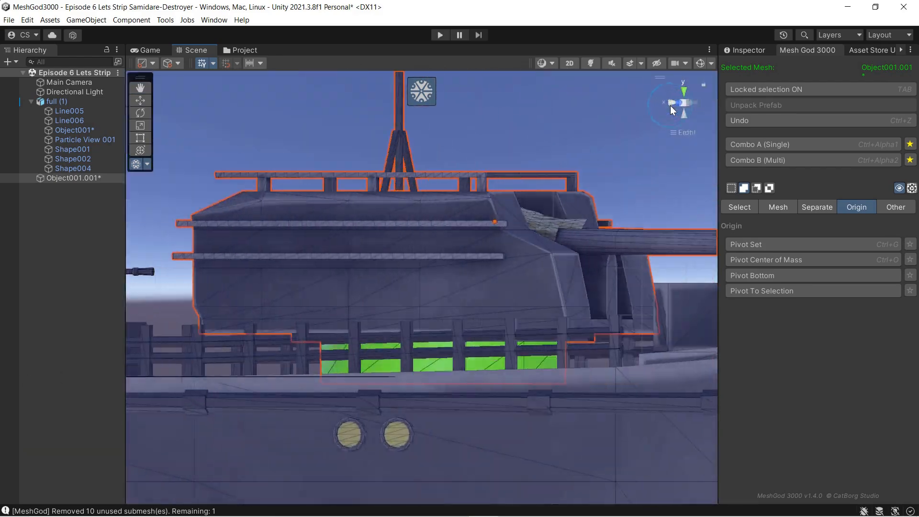
key(ctrl+a)
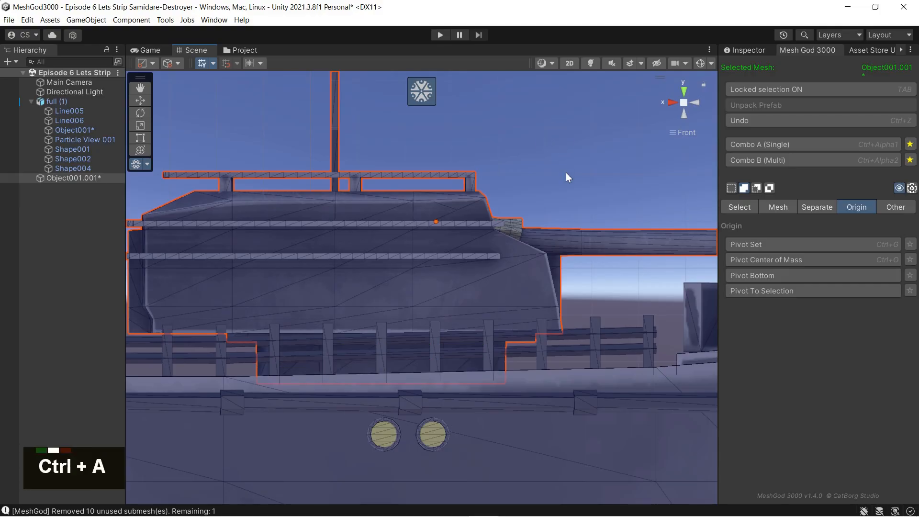
- Turn off visible-only selection and box-select the turret's round base all the way through, including its hidden underside faces
click(898, 187)
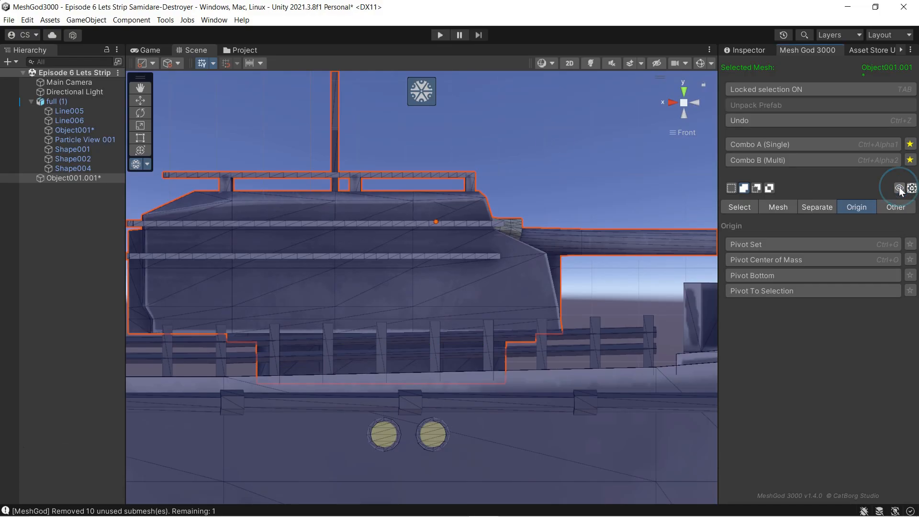
middle_drag(479, 253, 529, 205)
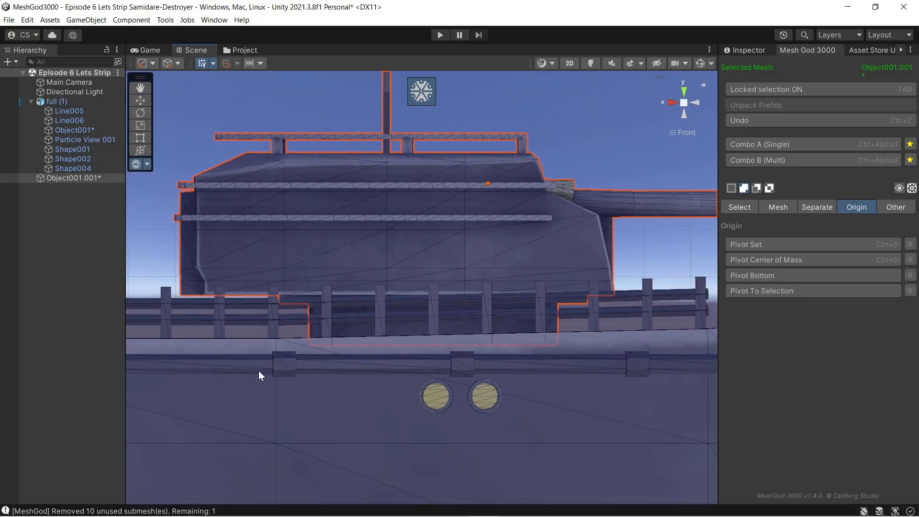
drag(244, 370, 666, 305)
right_drag(655, 254, 145, 187)
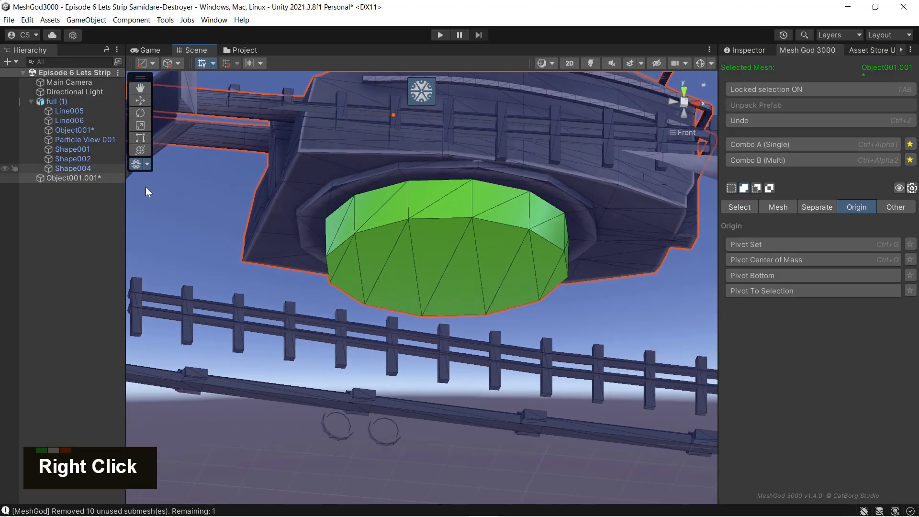
shift+click(554, 276)
shift+click(561, 250)
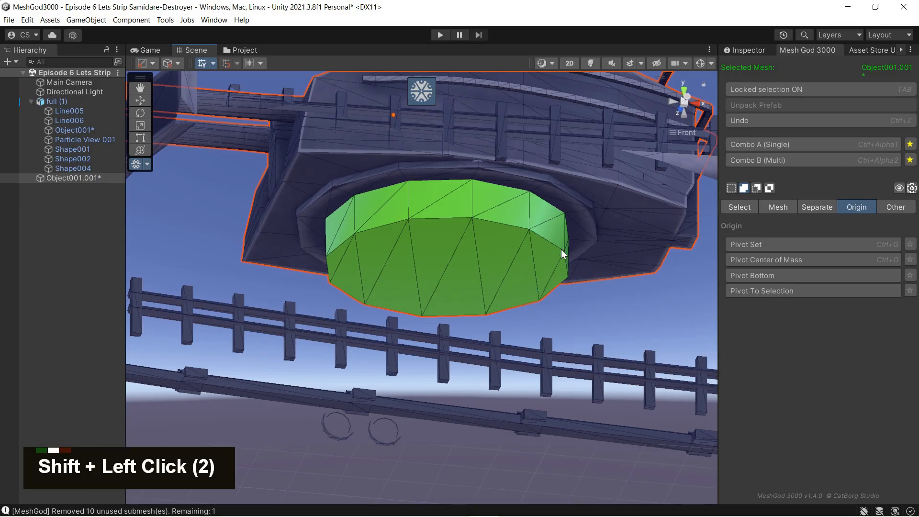
- Clear the selection and box-select a narrower band across the turret's round base from the front
click(672, 103)
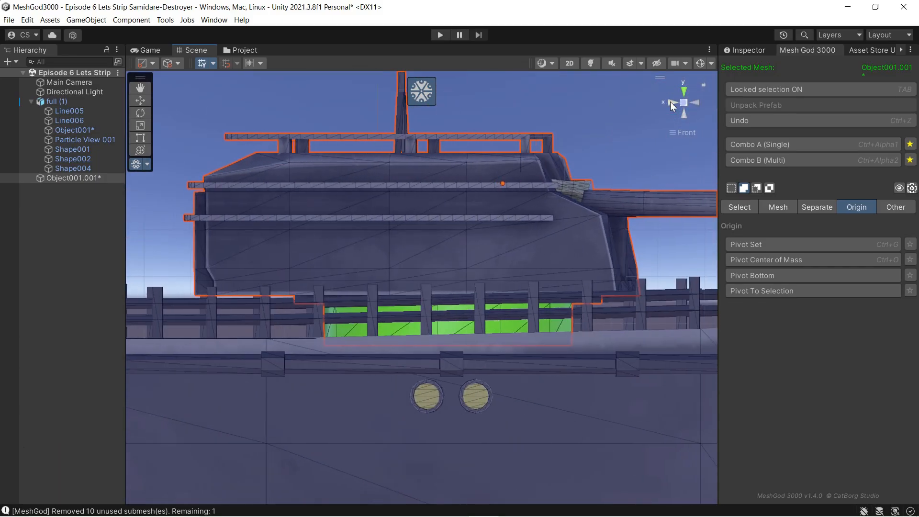
double_click(608, 152)
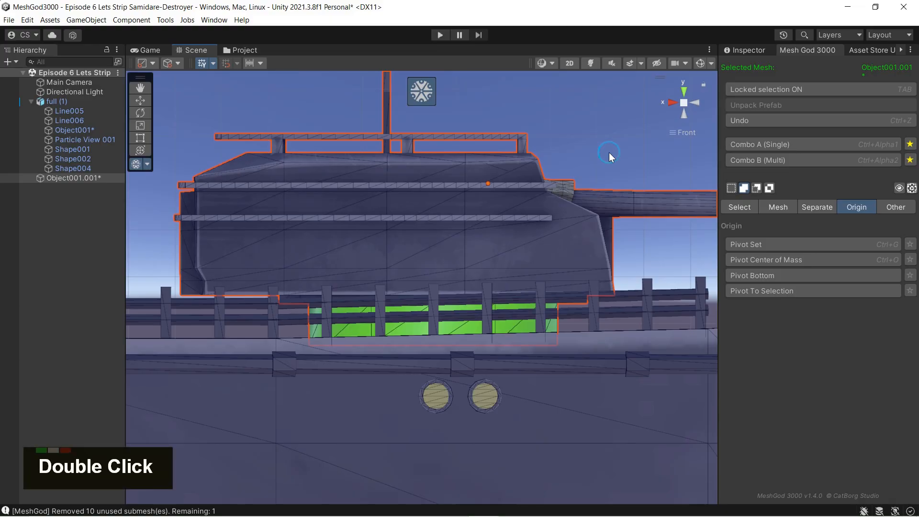
click(732, 189)
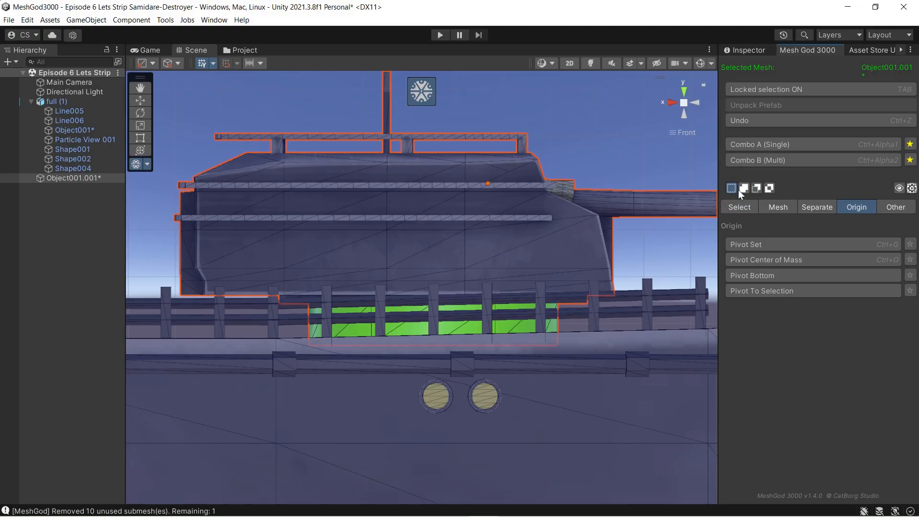
click(745, 190)
key(ctrl+a)
key(ctrl+a)
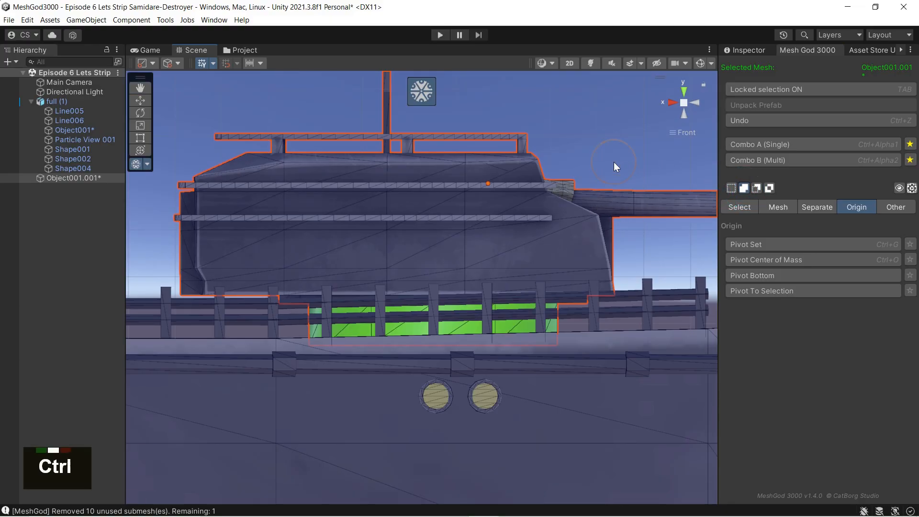
drag(281, 338, 605, 319)
right_drag(605, 318, 511, 376)
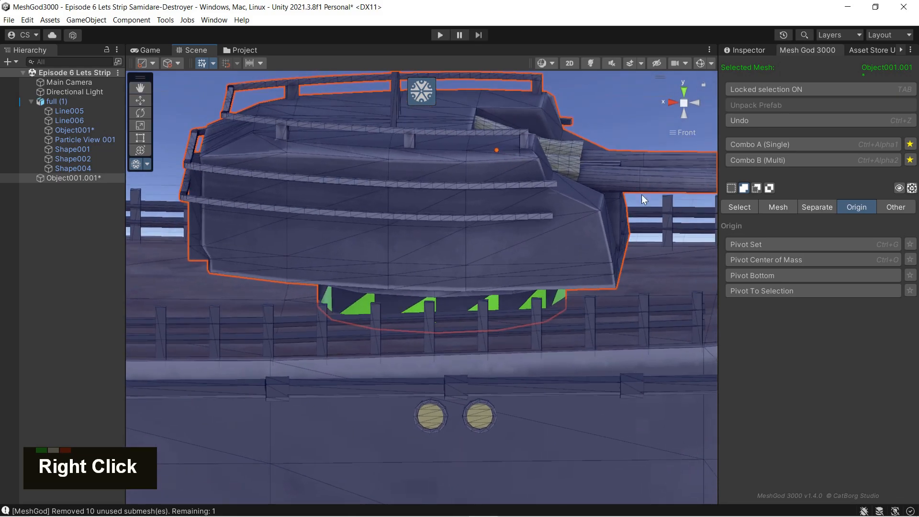
- Box-select the round base's full ring of side faces from the front and check the selection from the left view
click(695, 103)
click(673, 102)
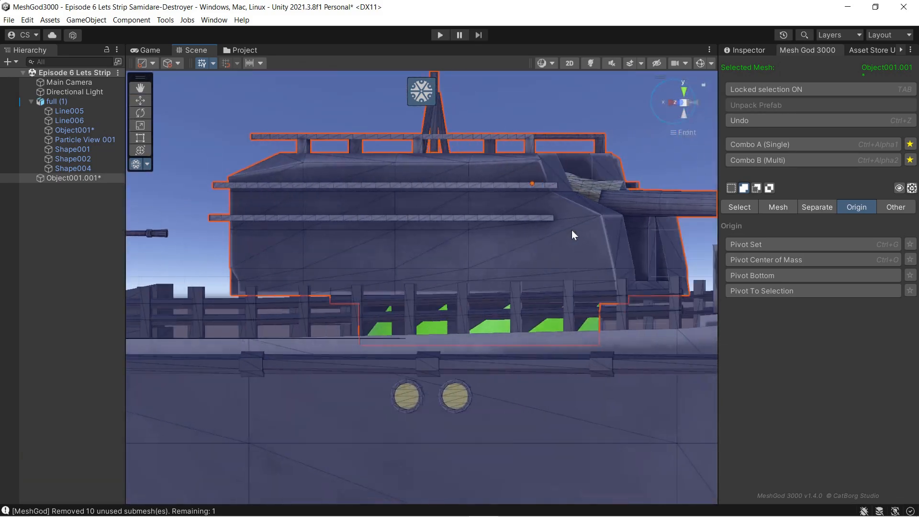
drag(271, 330, 601, 310)
right_drag(600, 310, 574, 258)
click(682, 103)
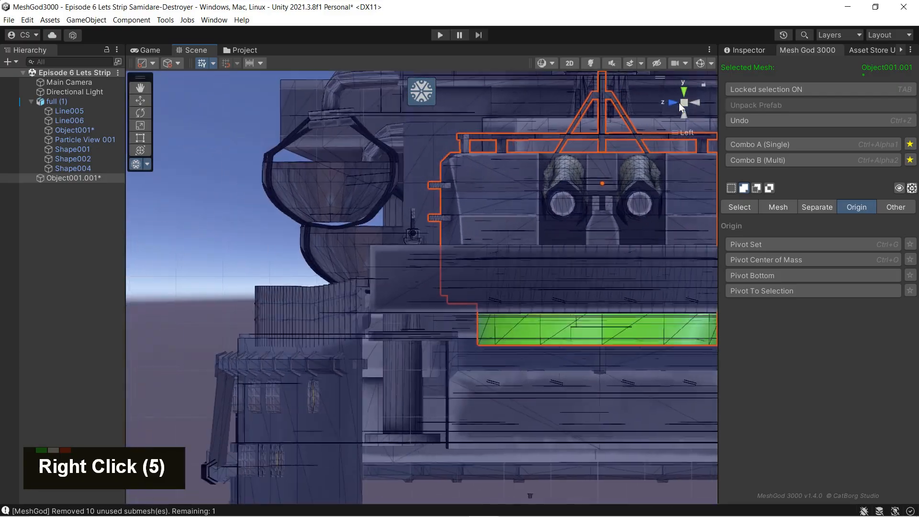
- Move the turret's pivot to the selected base faces and leave mesh editing mode
click(756, 290)
right_drag(582, 313, 520, 443)
click(429, 100)
scroll(492, 236, down, 3)
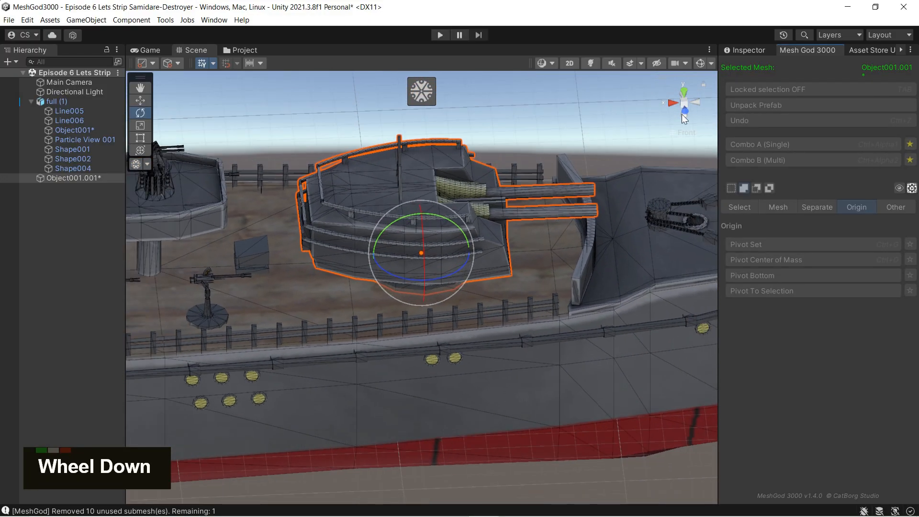
- Try rotating the turret about its new base-centered pivot, and undo the rotation
right_drag(686, 110, 483, 290)
drag(482, 291, 545, 226)
right_drag(546, 226, 450, 301)
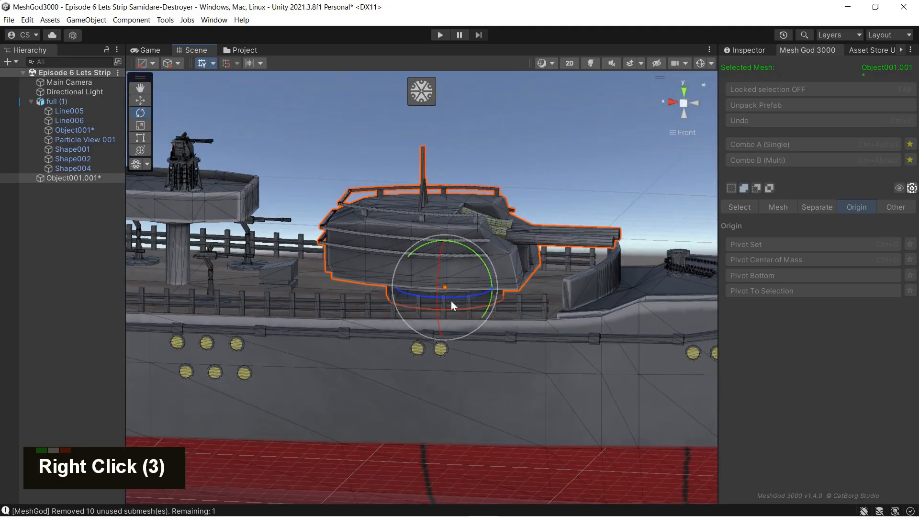
mouse_move(451, 294)
mouse_down()
mouse_move(498, 289)
mouse_move(434, 310)
mouse_move(479, 295)
mouse_move(454, 304)
mouse_up()
key(ctrl+z)
right_drag(502, 303, 570, 364)
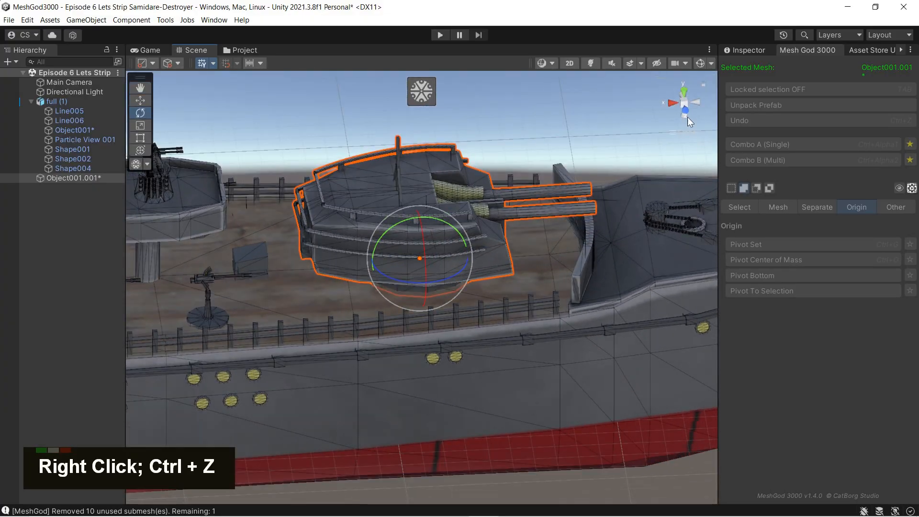
- Switch to the Move tool and examine the direction of the turret's local axes
click(684, 110)
middle_drag(531, 231, 502, 273)
right_drag(502, 273, 508, 331)
scroll(506, 299, down, 3)
click(139, 102)
right_drag(450, 275, 333, 319)
right_drag(322, 257, 390, 276)
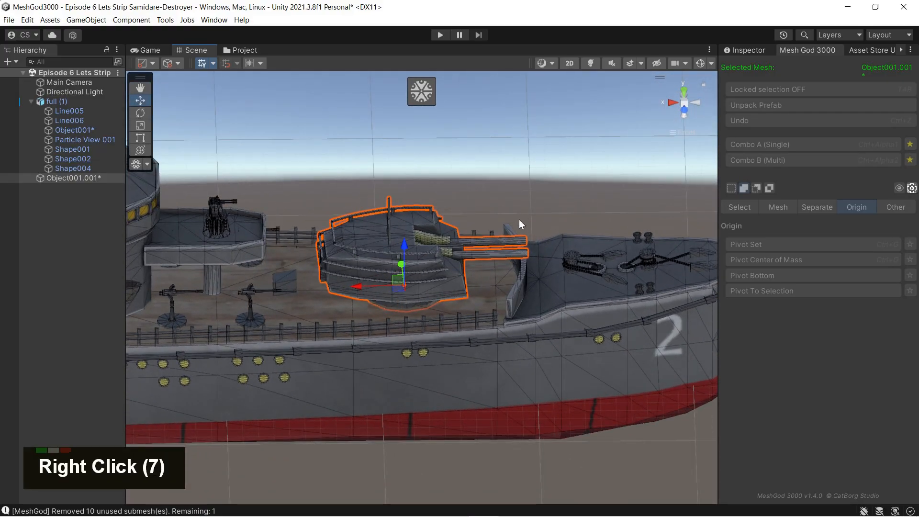
- Enter mesh editing mode and use Orientation Set to rotate the turret's pivot axes in the front view with snapping
click(685, 108)
right_drag(499, 160, 529, 272)
right_drag(668, 254, 636, 239)
key(ctrl+a)
click(879, 210)
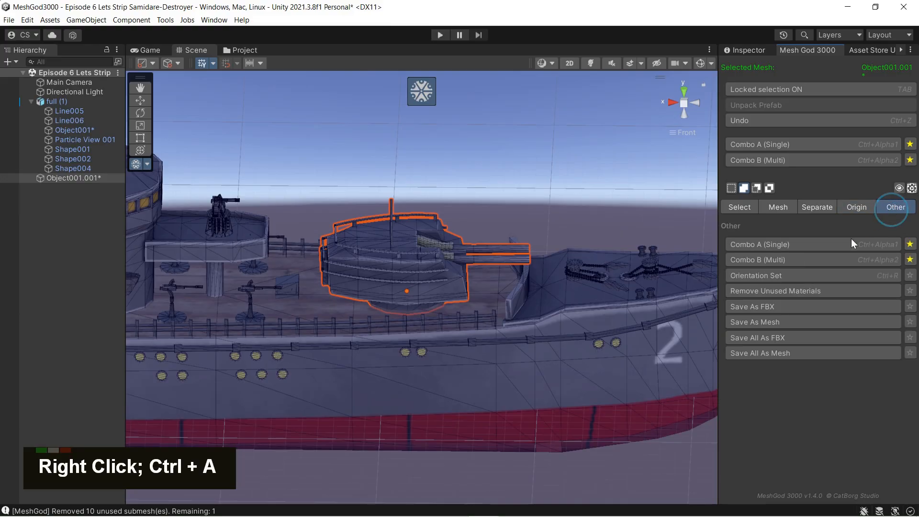
click(753, 280)
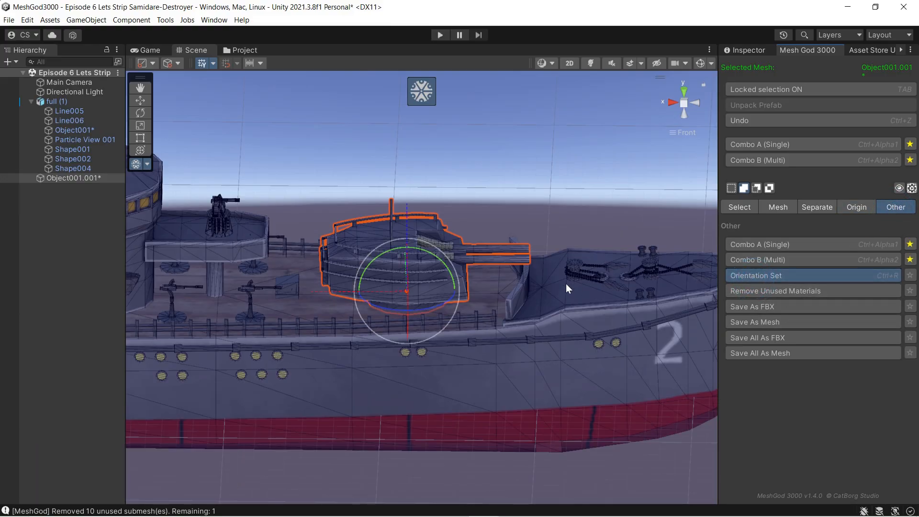
right_drag(420, 238, 391, 238)
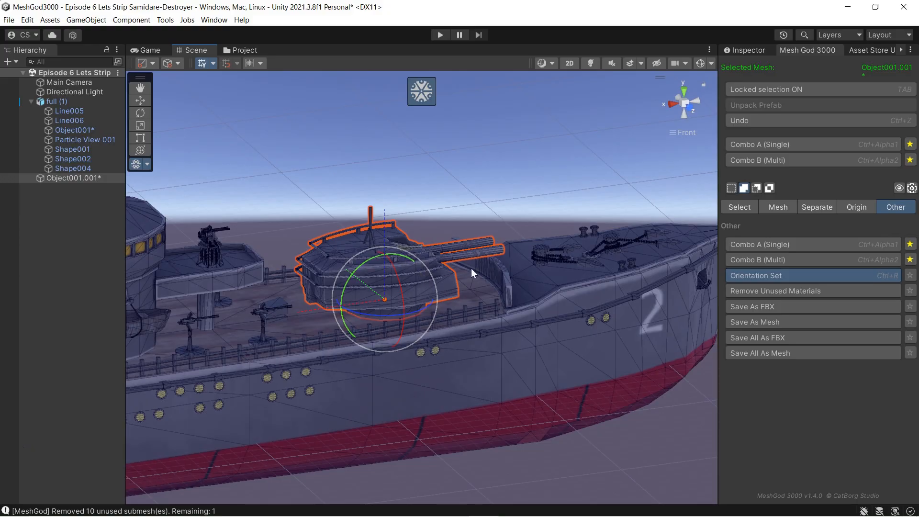
double_click(693, 106)
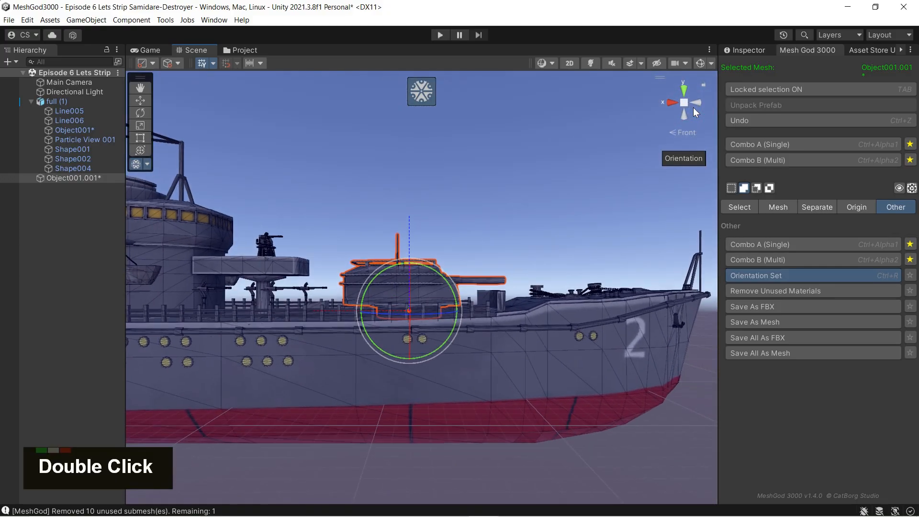
ctrl+drag(423, 272, 559, 302)
right_drag(558, 302, 235, 443)
click(687, 89)
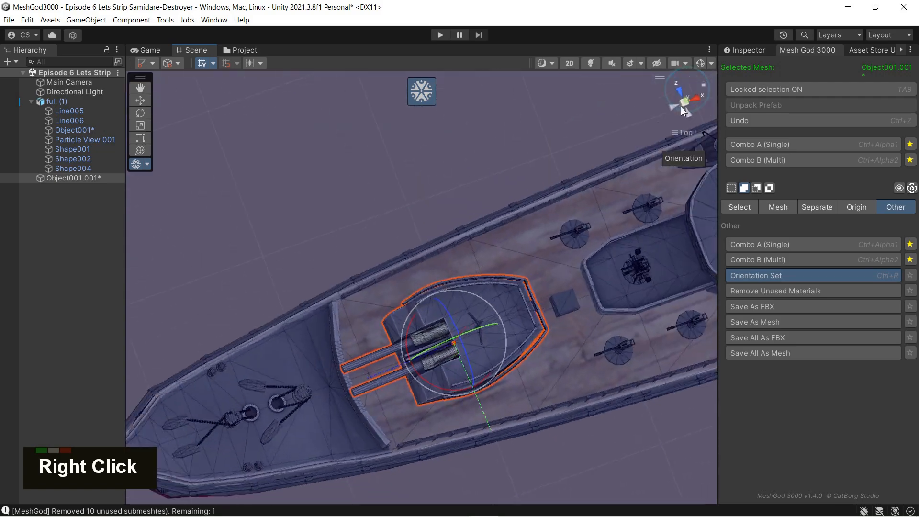
- Rotate the pivot axes again until Y points up and Z points along the guns, and finish Orientation Set
right_drag(497, 305, 587, 198)
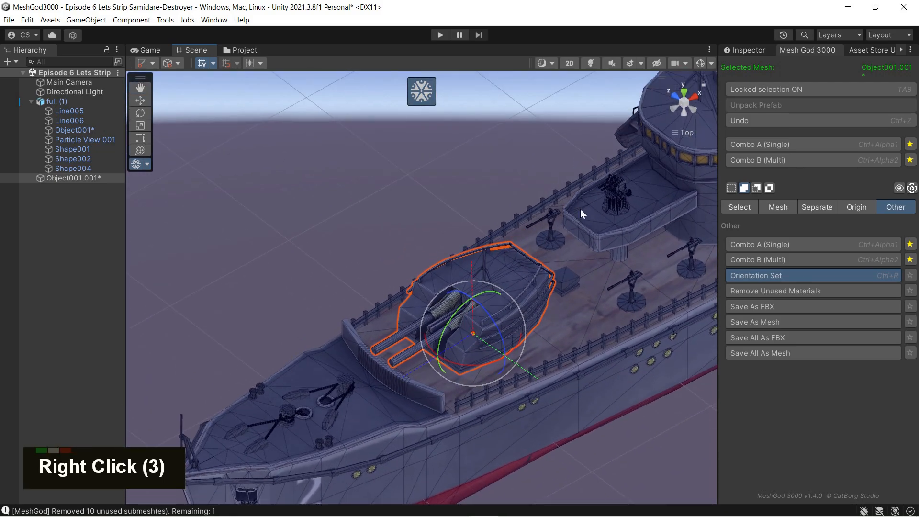
click(675, 108)
drag(461, 276, 356, 384)
right_drag(422, 392, 726, 24)
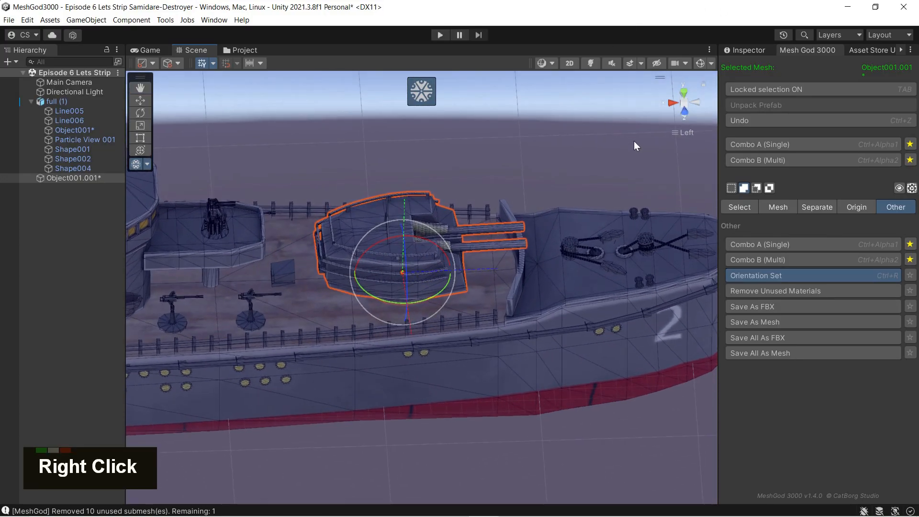
click(683, 91)
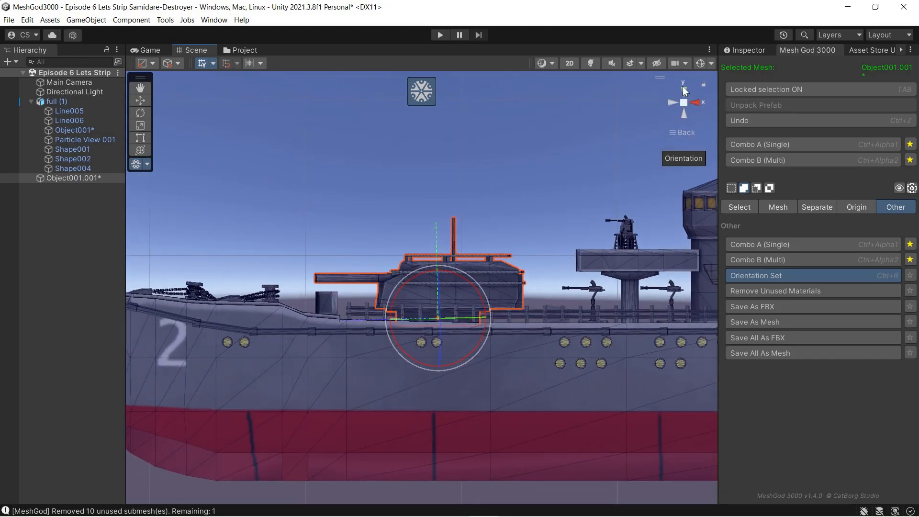
click(683, 91)
right_drag(655, 141, 120, 70)
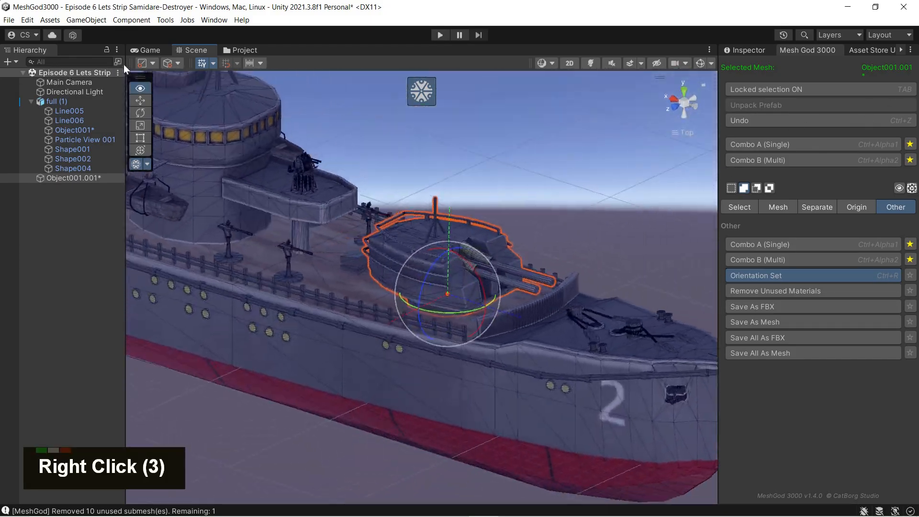
click(802, 276)
right_drag(483, 356, 689, 150)
- Remove the unused materials from the turret, check its material list, and leave mesh editing mode
click(744, 51)
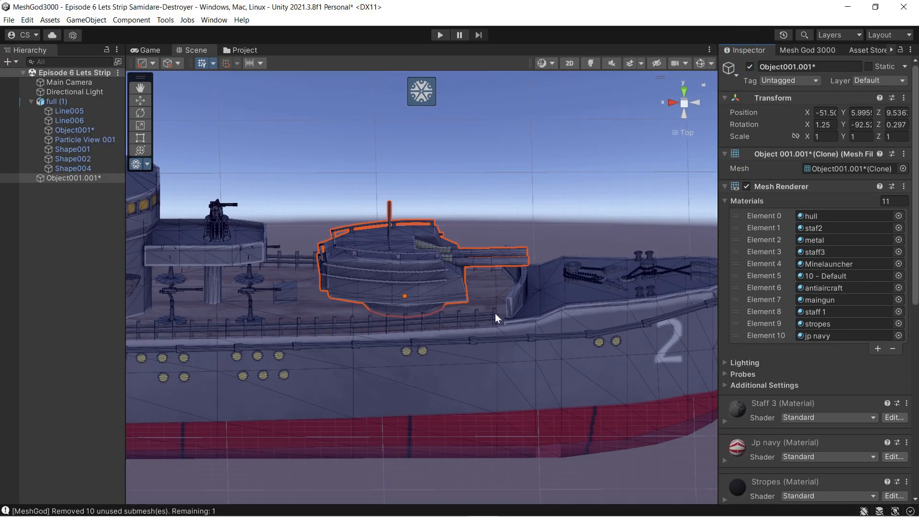
scroll(471, 316, down, 2)
right_drag(477, 309, 415, 334)
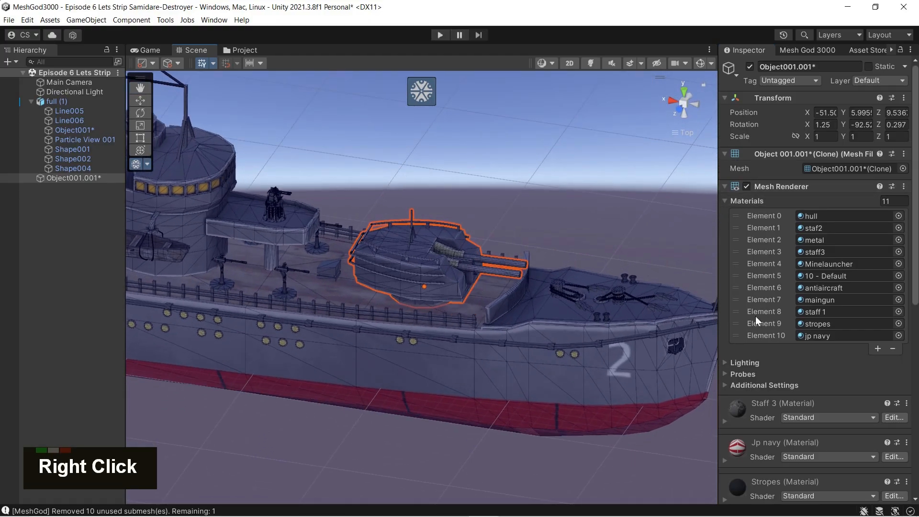
click(804, 50)
click(773, 289)
click(744, 49)
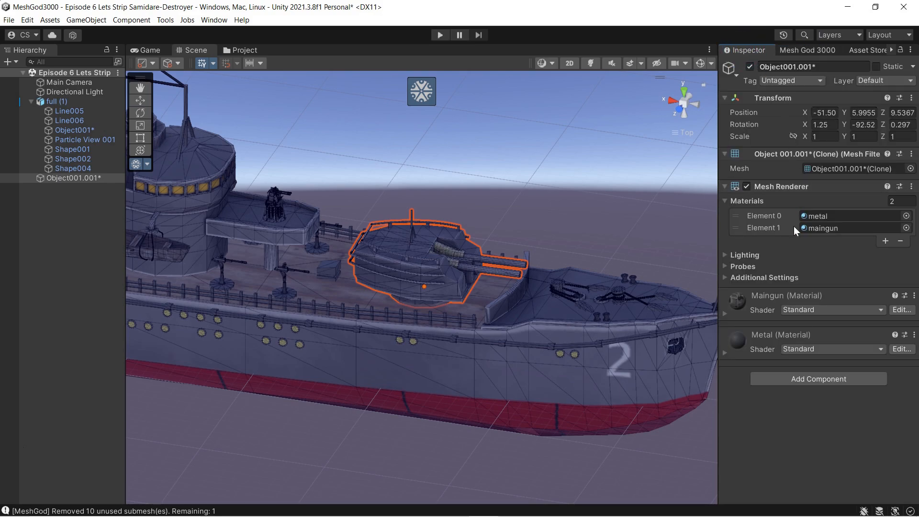
click(422, 91)
right_drag(443, 169, 229, 179)
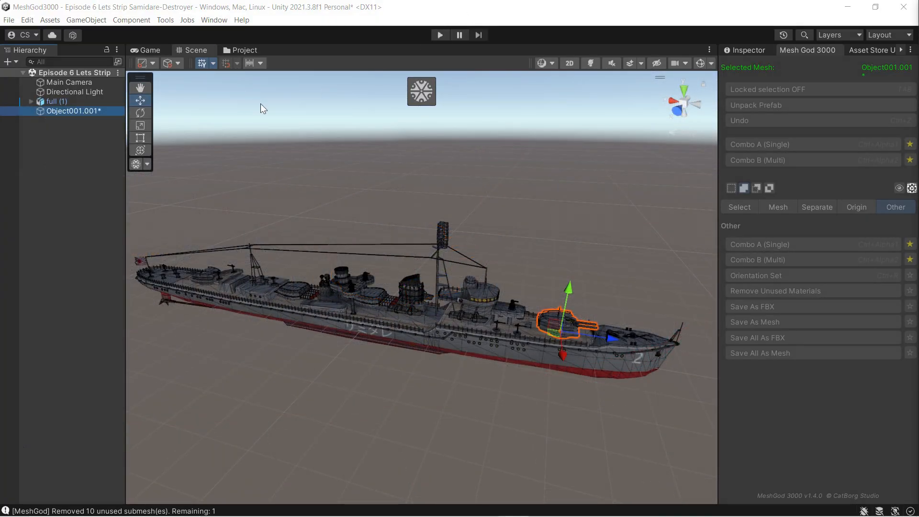
- Expand the full (1) model, select the Object001 ship mesh, and enter mesh editing mode with the aft gun turret in view
click(30, 101)
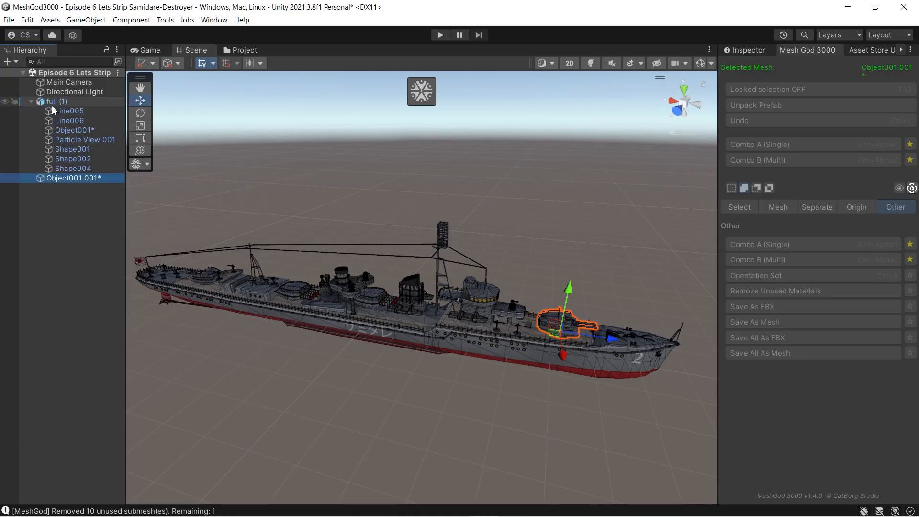
click(63, 131)
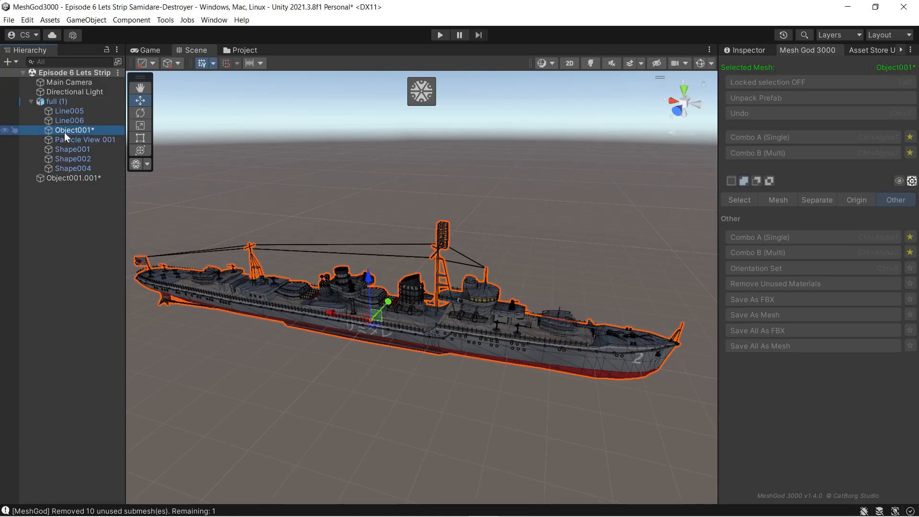
click(677, 110)
middle_drag(406, 258, 253, 144)
right_drag(373, 371, 273, 319)
middle_drag(252, 320, 299, 336)
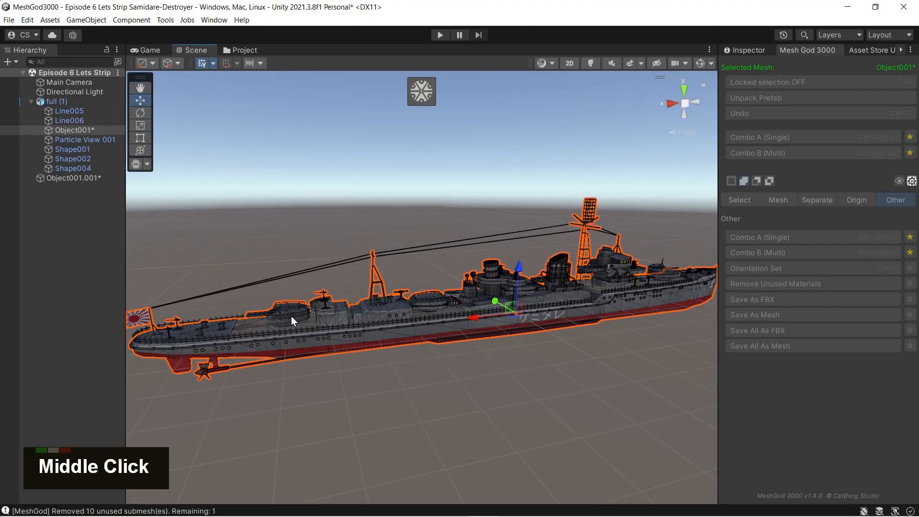
click(291, 315)
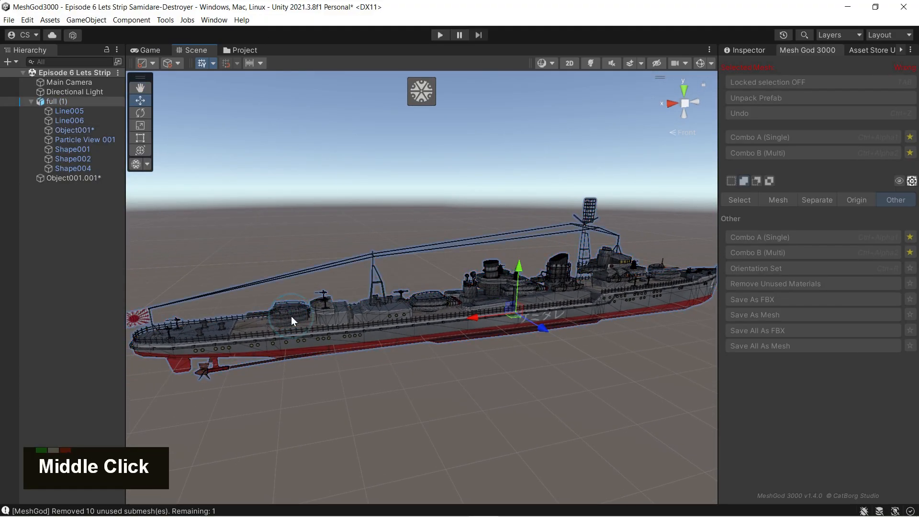
click(82, 133)
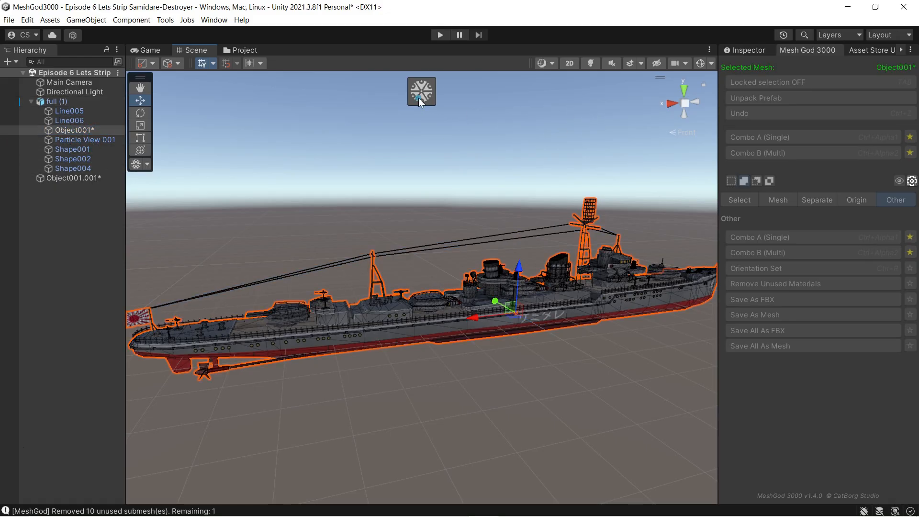
click(419, 99)
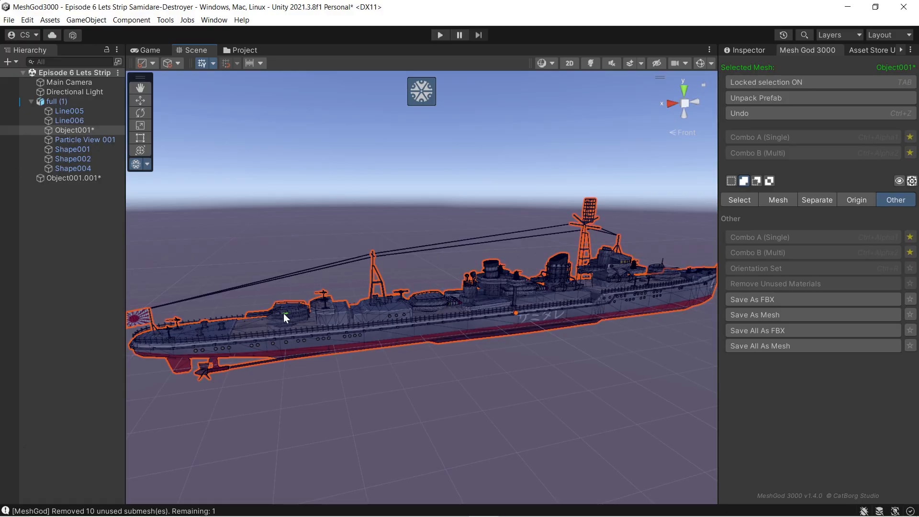
- Select the linked parts of the aft turret: its housing, both gun barrels and the barrel sleeves
key(l)
key(shift)
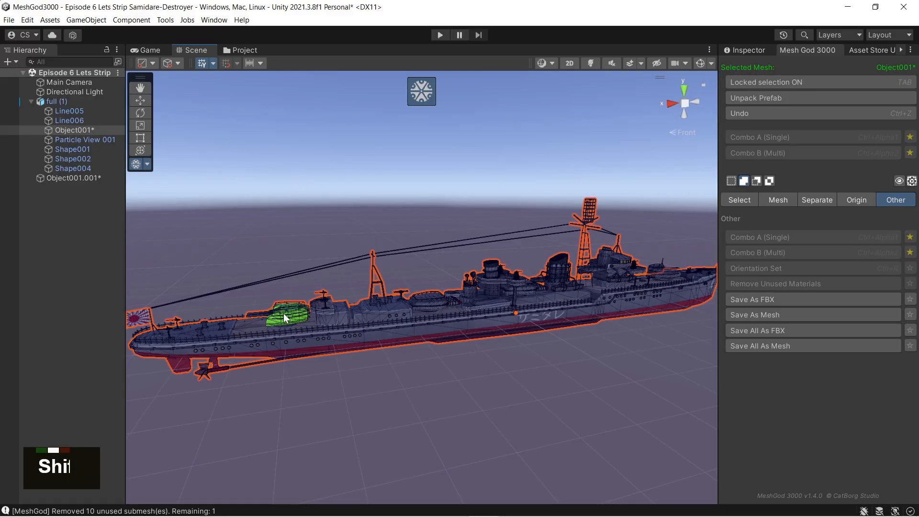
key(shift+f)
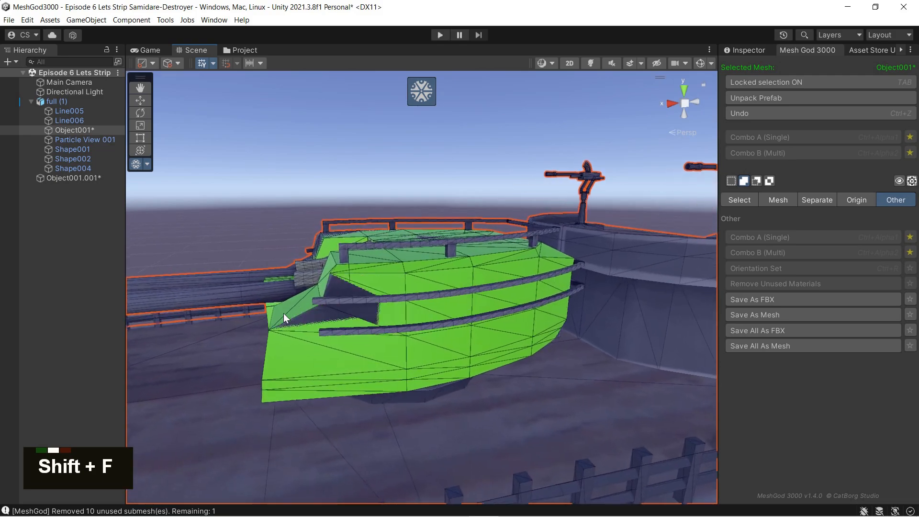
scroll(475, 245, down, 2)
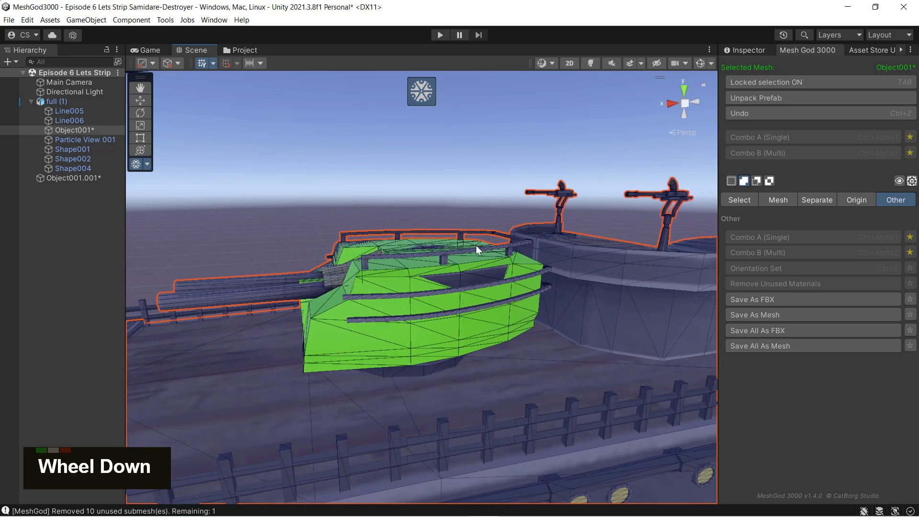
click(685, 105)
right_drag(582, 210, 406, 338)
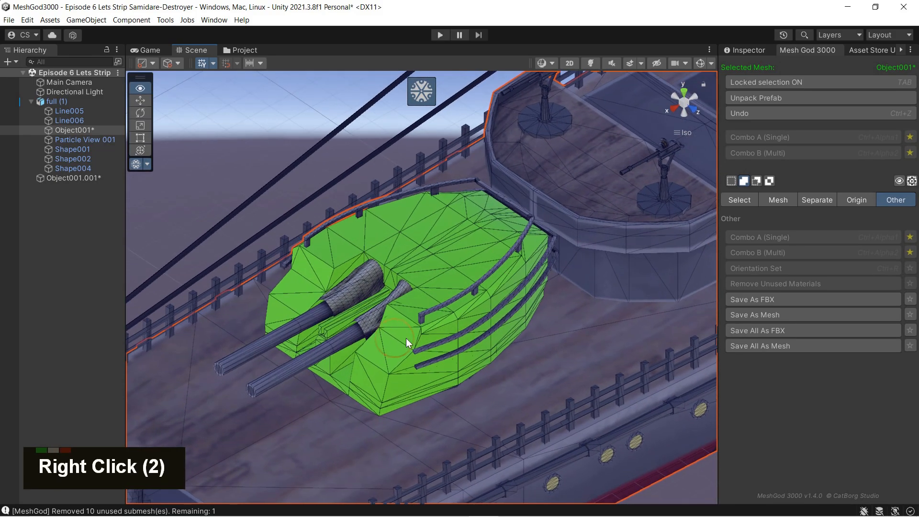
click(356, 330)
click(333, 299)
click(352, 322)
click(366, 324)
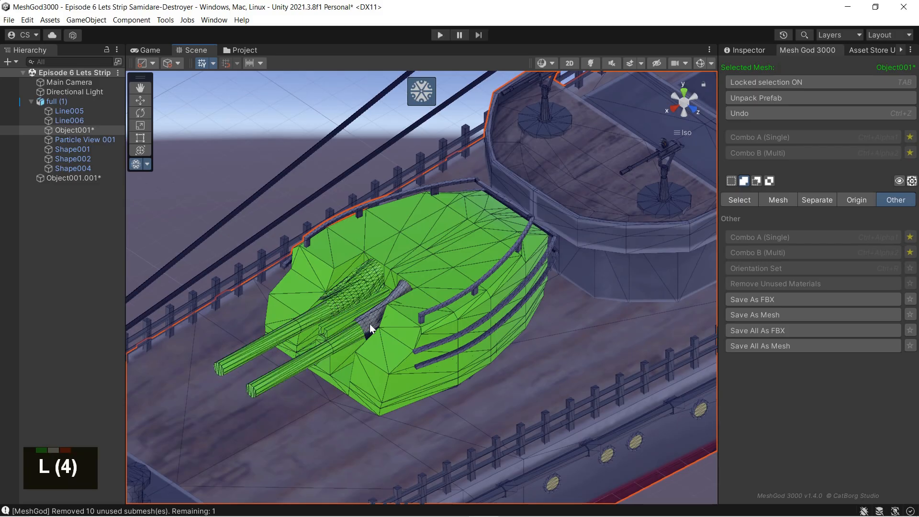
- Box-select the aft turret's upper part in the front view to add its railings to the selection
click(695, 114)
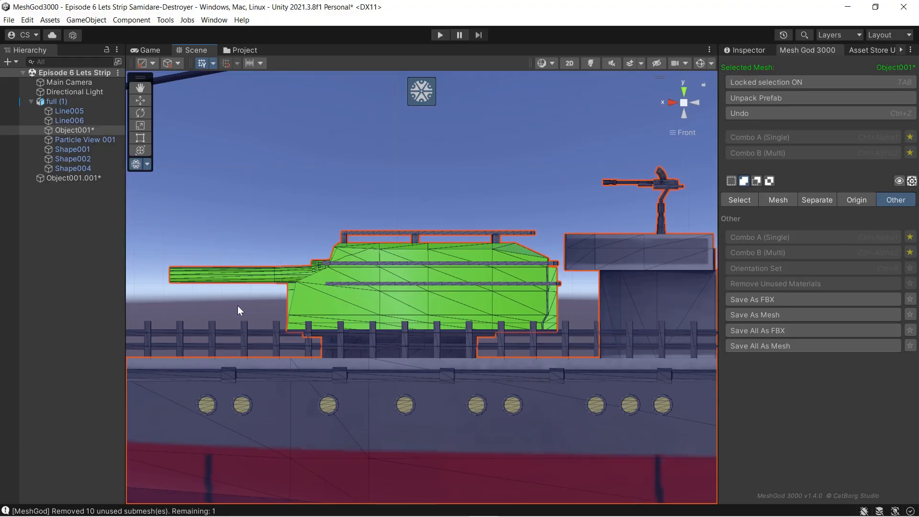
drag(152, 300, 560, 192)
right_drag(531, 193, 551, 201)
click(693, 104)
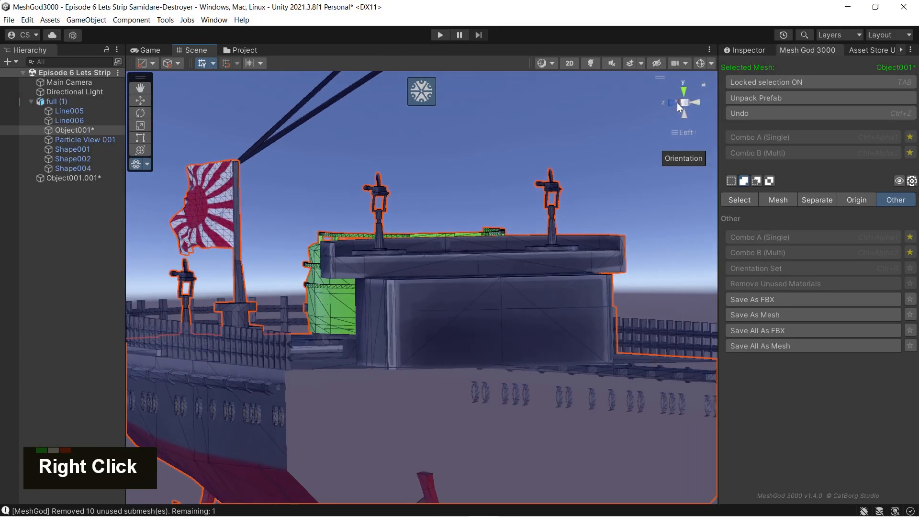
click(673, 100)
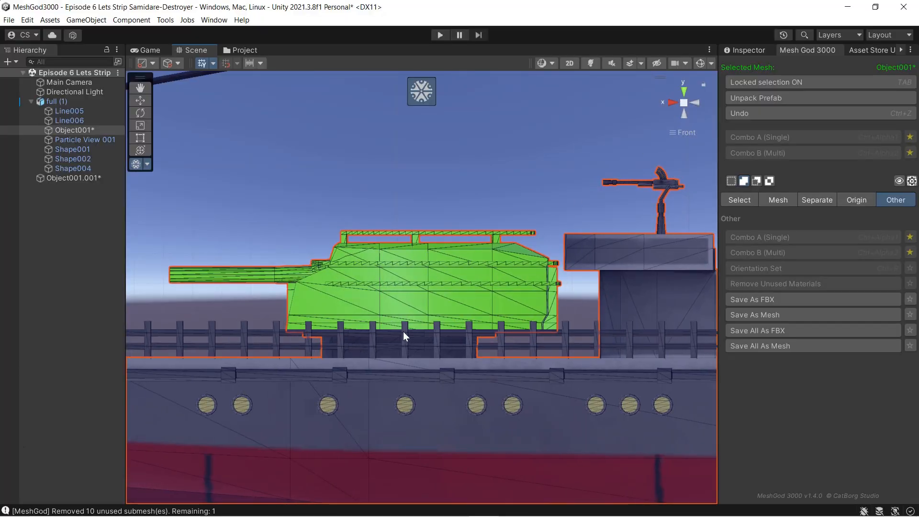
- Try to add the aft turret's lower part with a box selection and undo that selection
right_drag(329, 342, 310, 316)
drag(310, 316, 442, 362)
right_drag(465, 358, 484, 348)
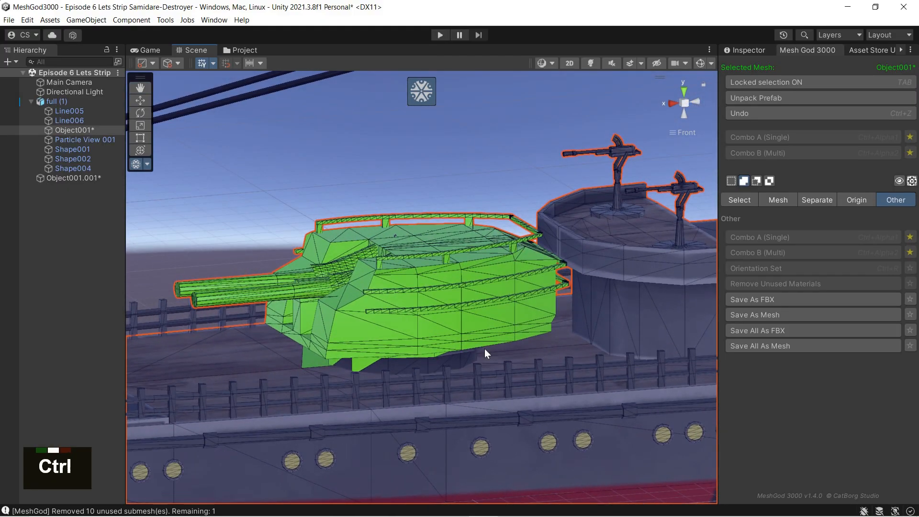
key(ctrl+z)
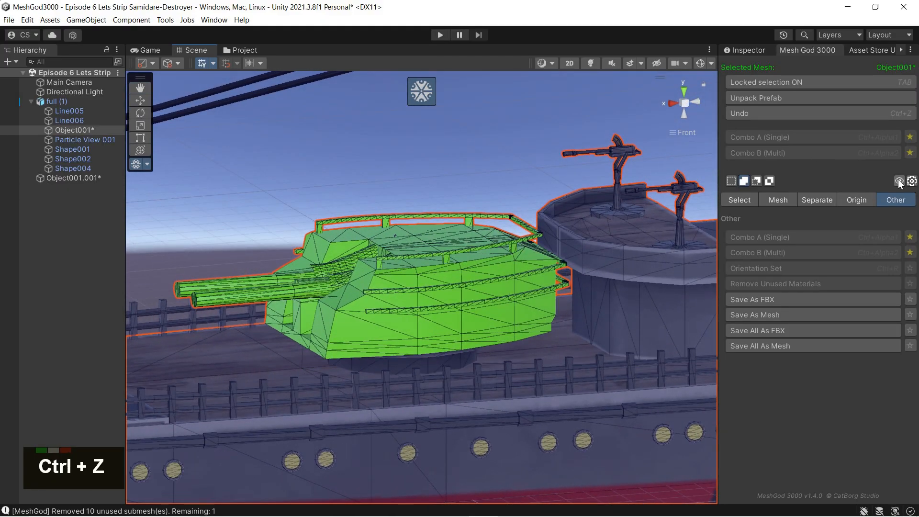
- Toggle the select-through setting and add the turret's round base to the selection, growing the selection three times
click(697, 101)
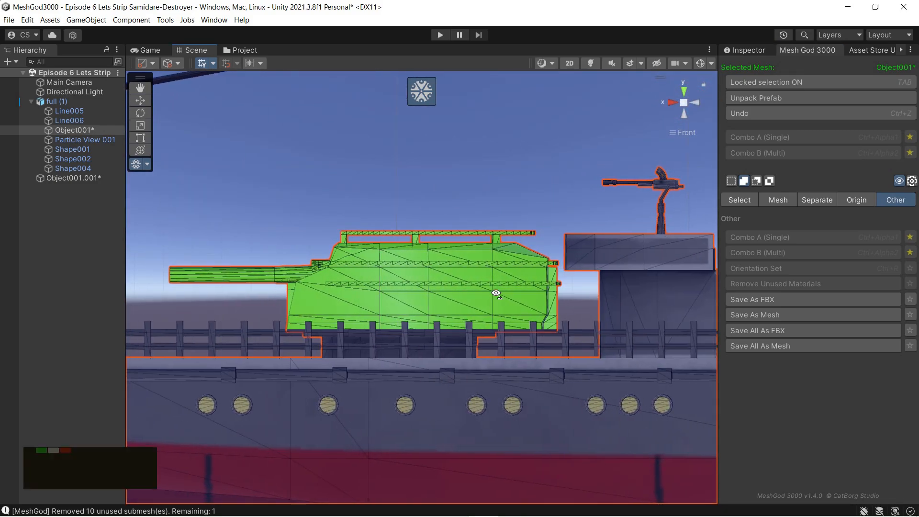
right_drag(421, 357, 445, 364)
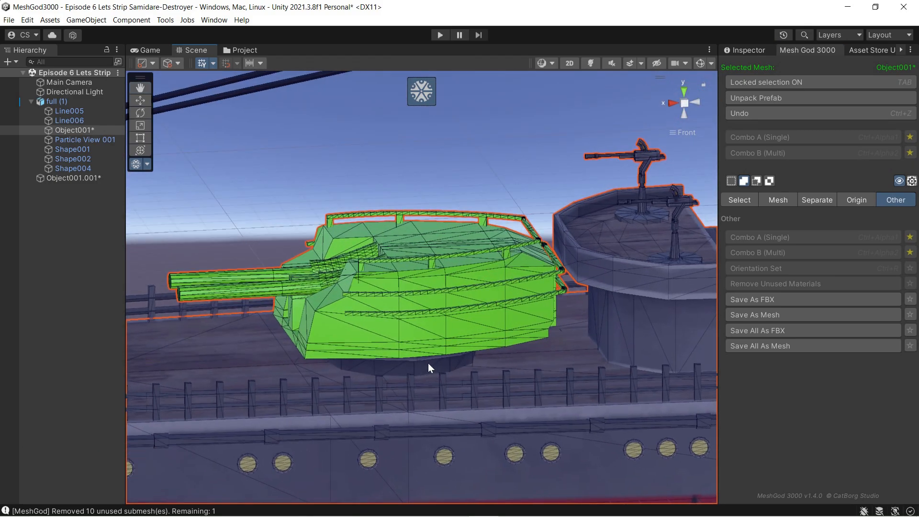
right_drag(425, 364, 497, 324)
scroll(434, 359, up, 2)
scroll(440, 304, up, 3)
scroll(431, 379, down, 3)
key(KP_Add)
key(KP_Add)
key(KP_Add)
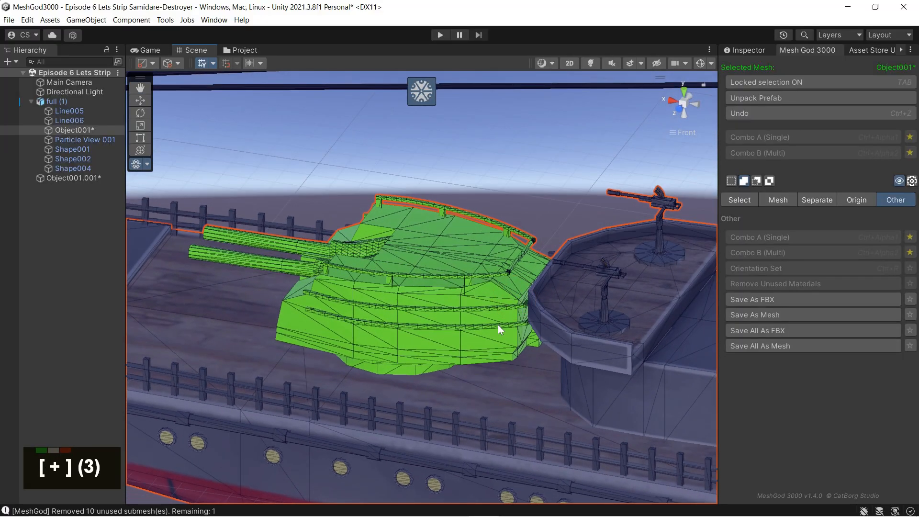
- Separate the selected aft turret from the ship mesh, leave mesh editing mode, and select the new turret object
click(676, 109)
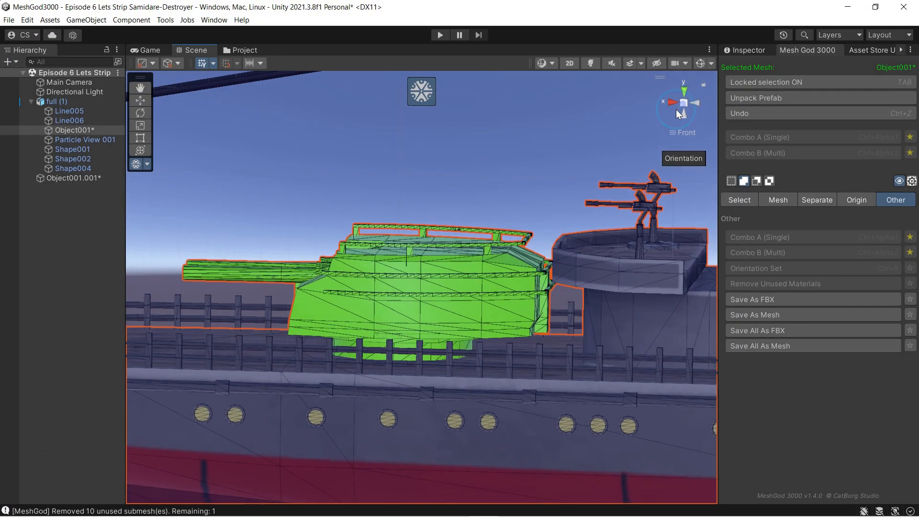
click(819, 201)
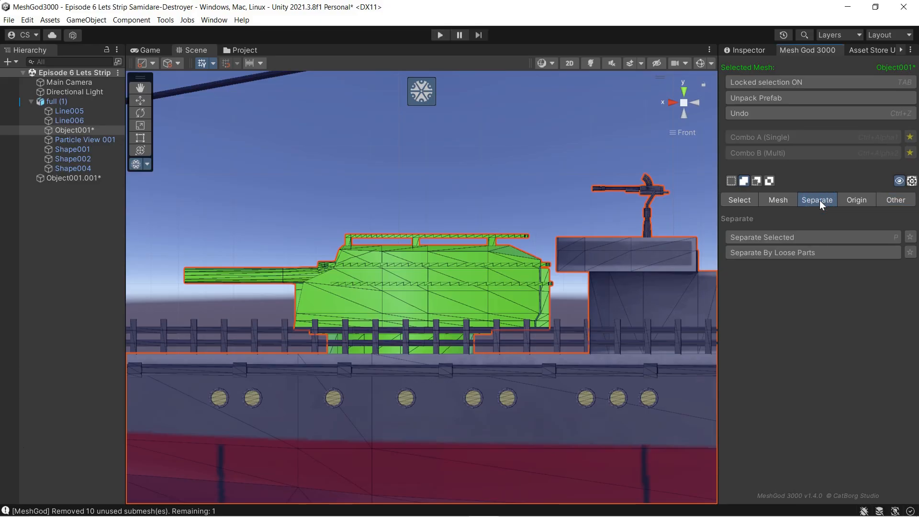
click(795, 235)
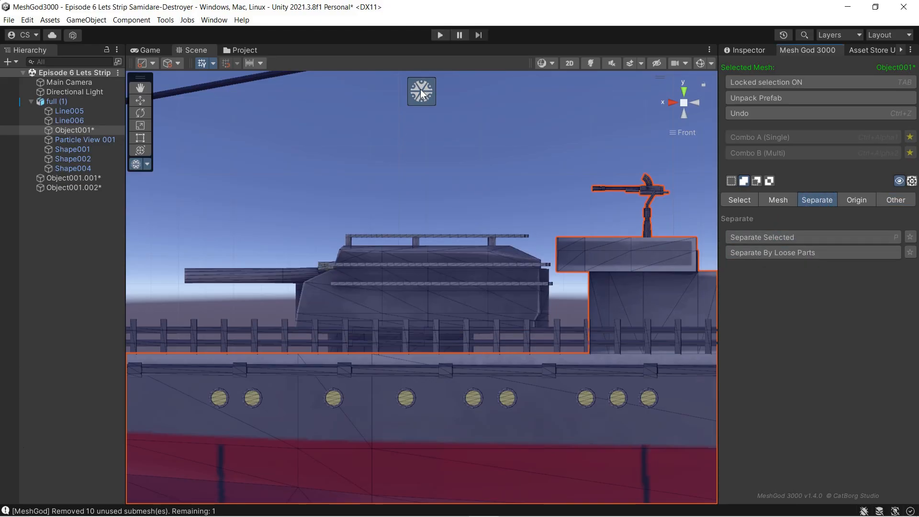
key(Tab)
click(42, 190)
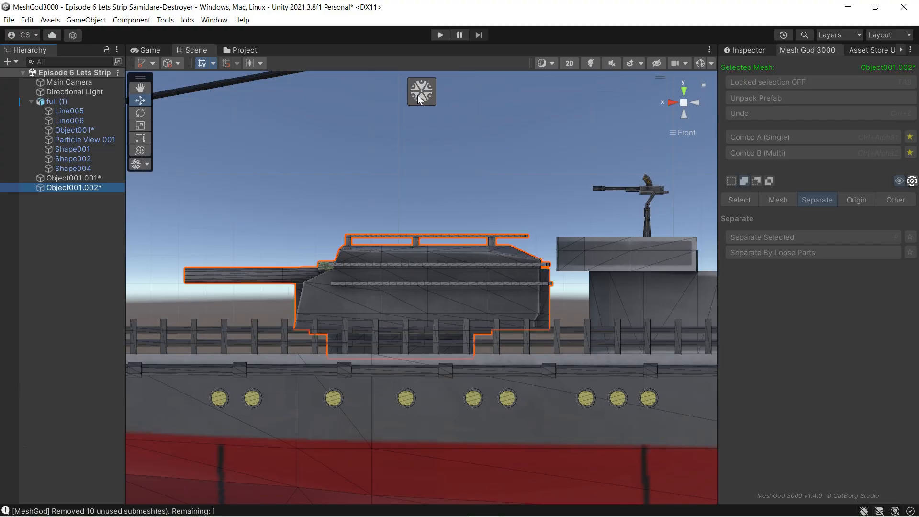
- Enter mesh editing mode on the separated turret and set its pivot to the center of mass
click(418, 99)
click(850, 203)
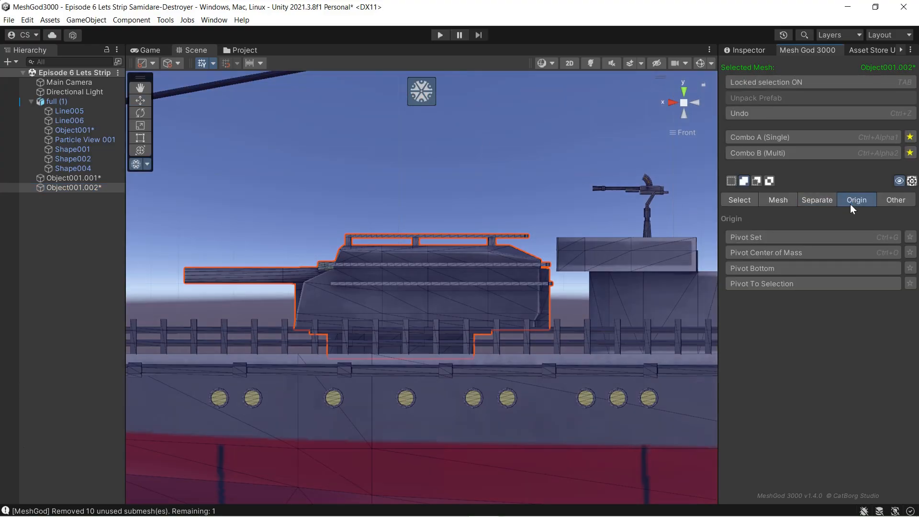
click(798, 256)
right_drag(488, 199, 697, 126)
click(694, 114)
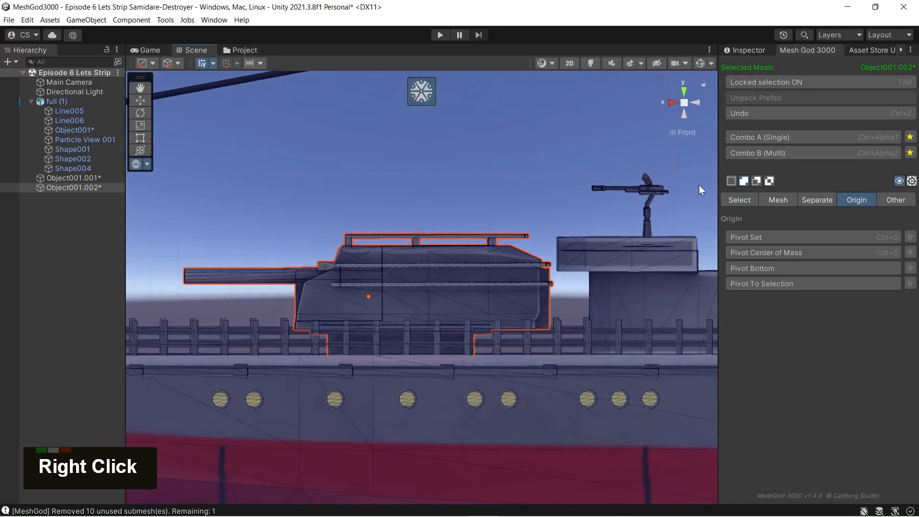
- Use Pivot Set in the front view to move the turret's pivot down to the middle of its round base
click(742, 241)
drag(368, 249, 369, 306)
drag(319, 355, 351, 356)
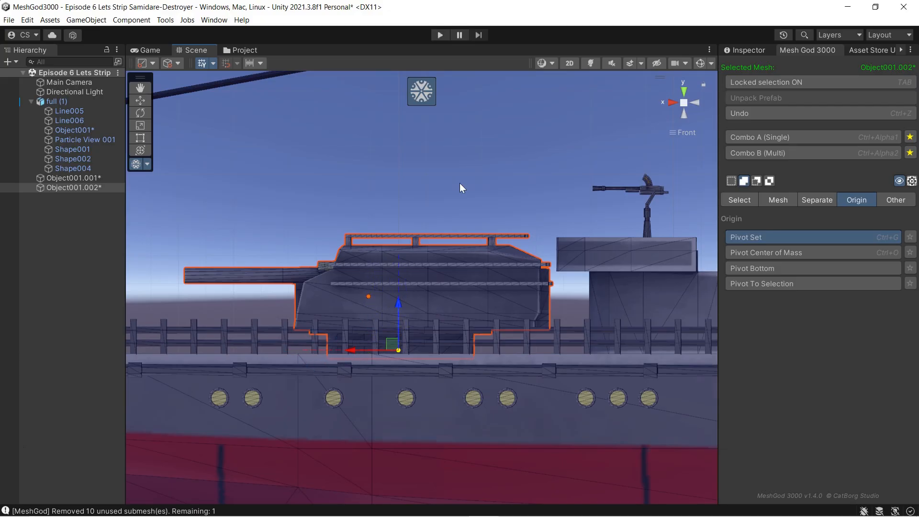
click(740, 236)
right_drag(539, 281, 690, 325)
right_drag(461, 187, 274, 198)
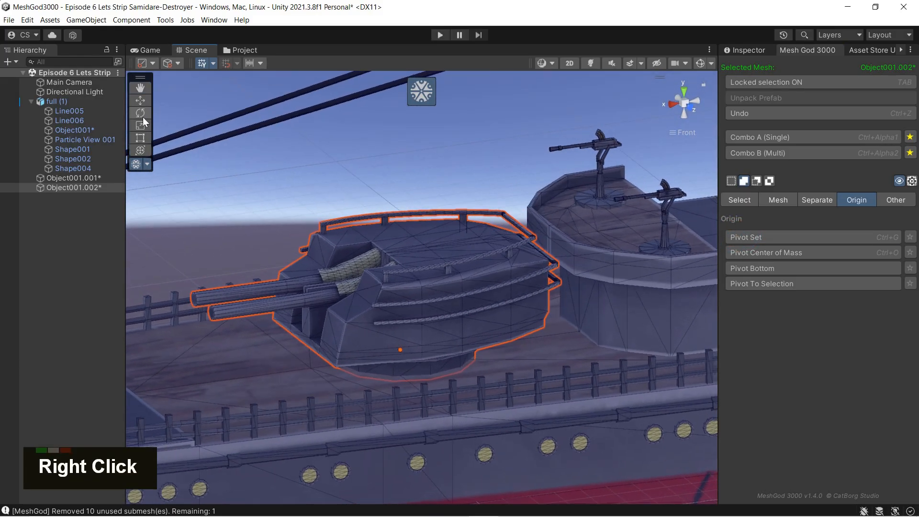
- Test the turret's rotation about its pivot with the Rotate tool and undo the rotation
click(144, 117)
mouse_move(393, 366)
mouse_down()
mouse_move(451, 362)
mouse_move(376, 368)
mouse_up()
key(ctrl+z)
right_click(690, 110)
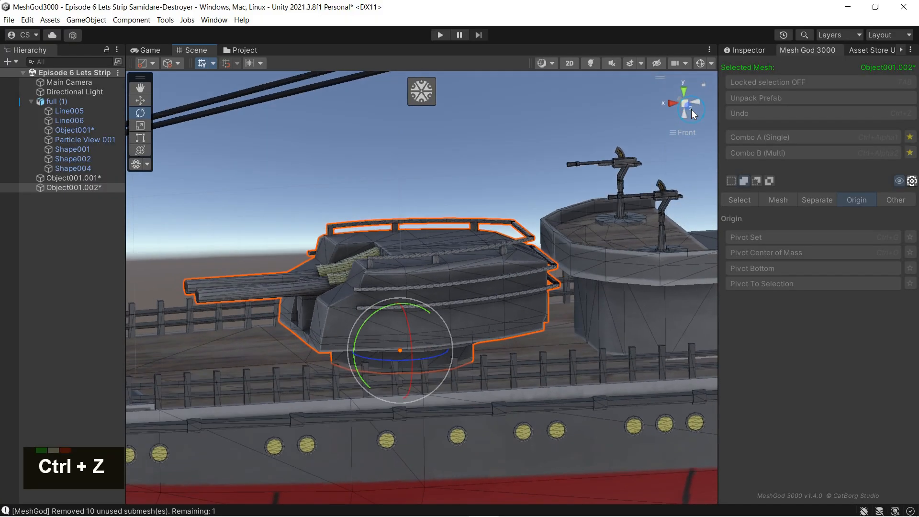
- Box-select the turret's round base in the front view, apply Pivot To Selection, and leave mesh editing mode
click(697, 102)
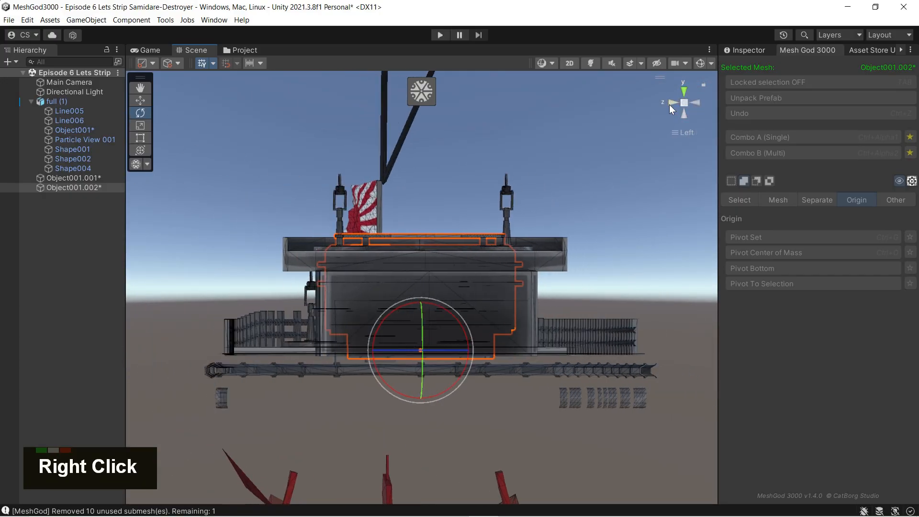
click(670, 104)
click(425, 100)
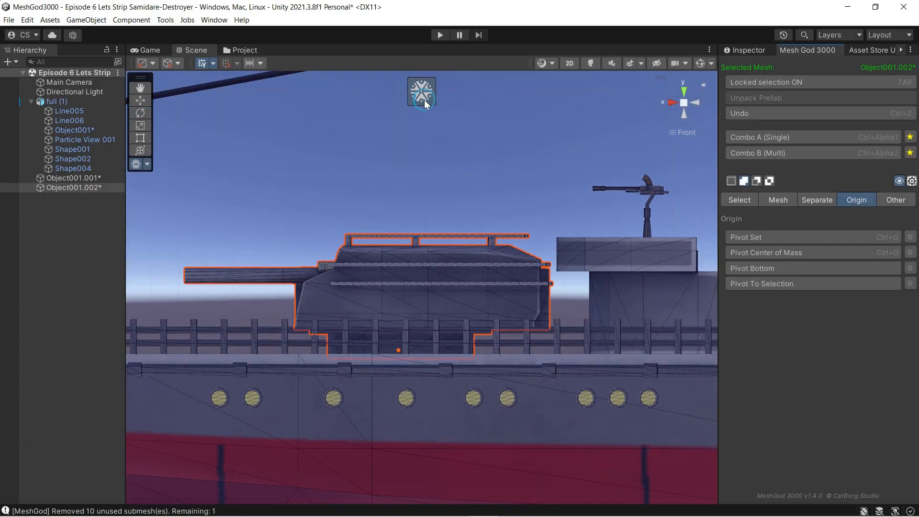
scroll(433, 366, up, 3)
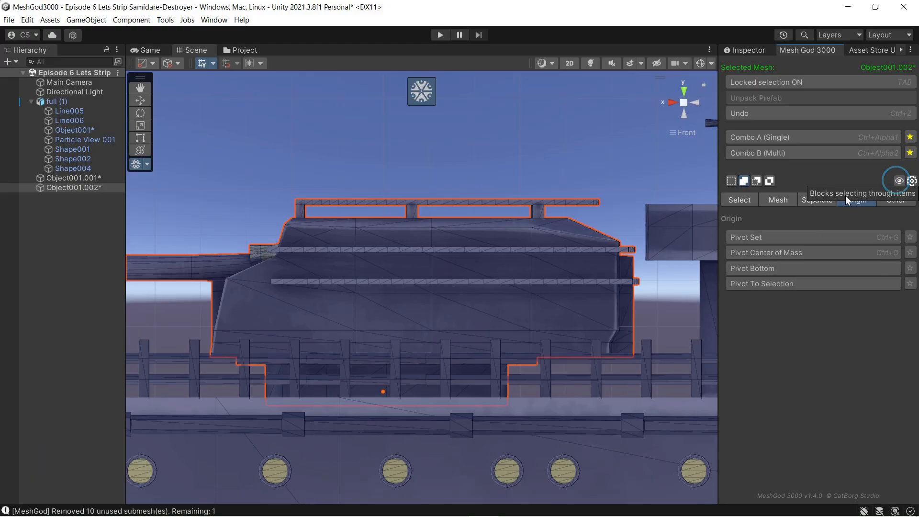
drag(238, 399, 544, 371)
right_drag(508, 417, 454, 378)
scroll(448, 394, up, 2)
click(765, 287)
right_drag(497, 338, 474, 356)
click(420, 104)
scroll(431, 271, down, 4)
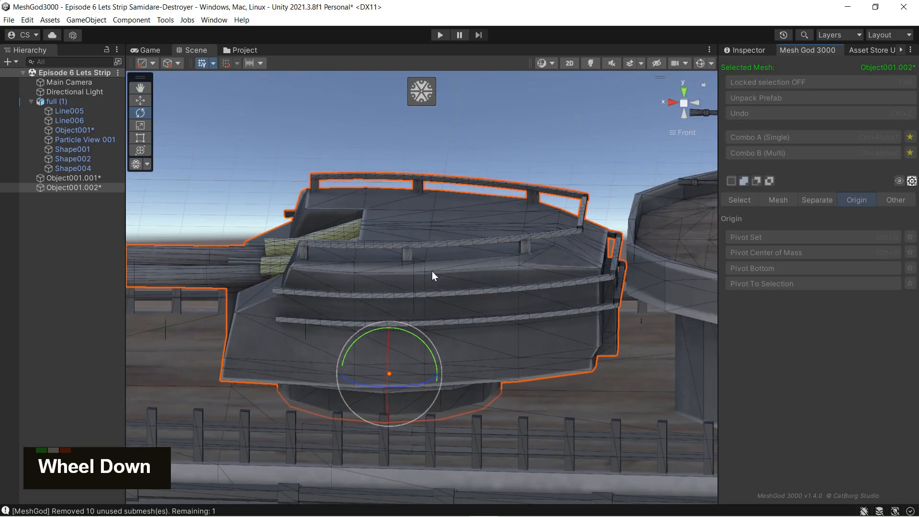
- Check the separated aft turret's transform and material list in the Inspector, and return to the mesh editing tools
right_drag(445, 298, 511, 320)
scroll(507, 284, down, 2)
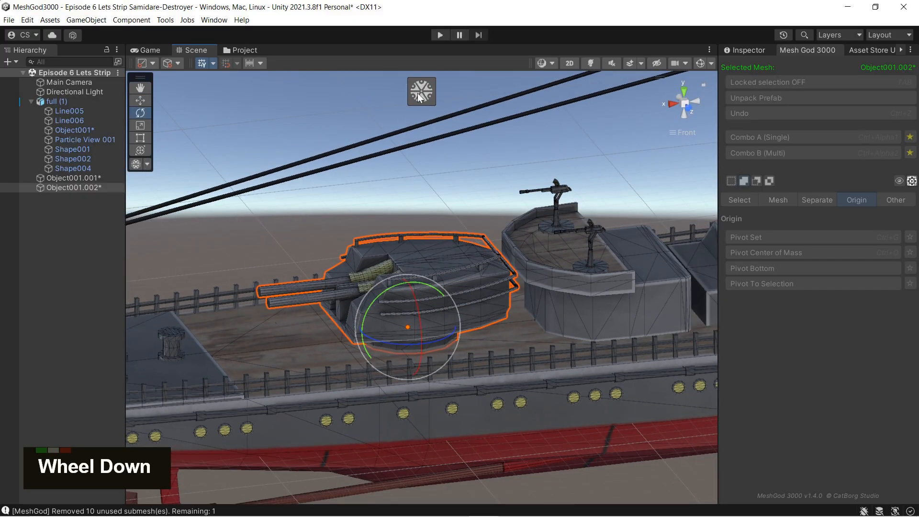
click(751, 48)
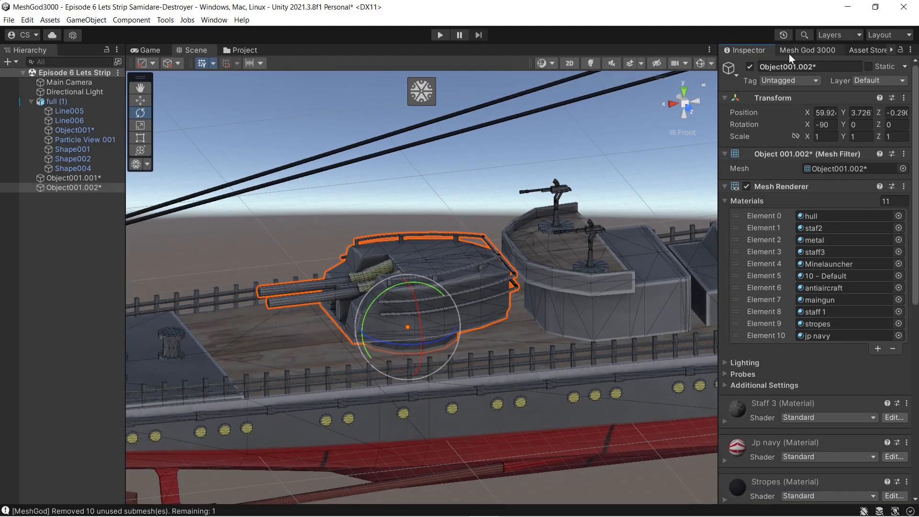
click(807, 49)
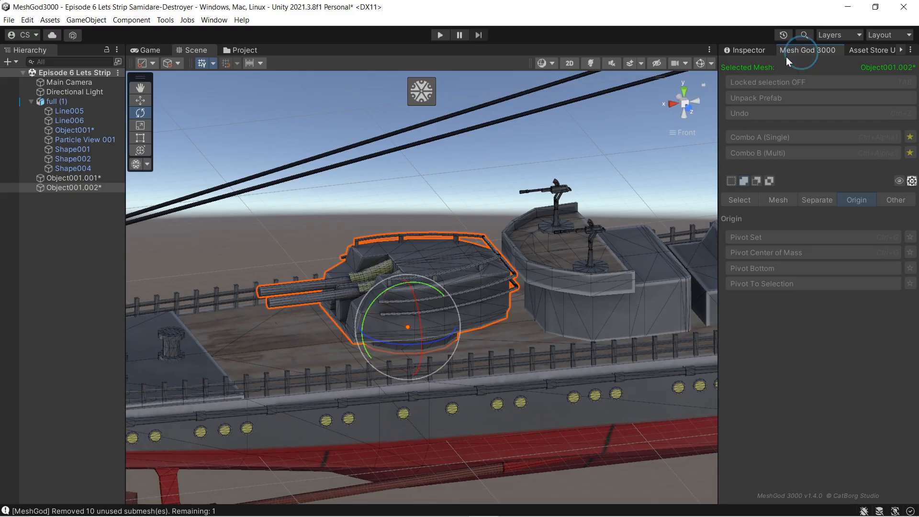
- Open the aft turret for mesh editing in the front view and check its transform in the Inspector
right_drag(603, 140, 575, 150)
click(674, 102)
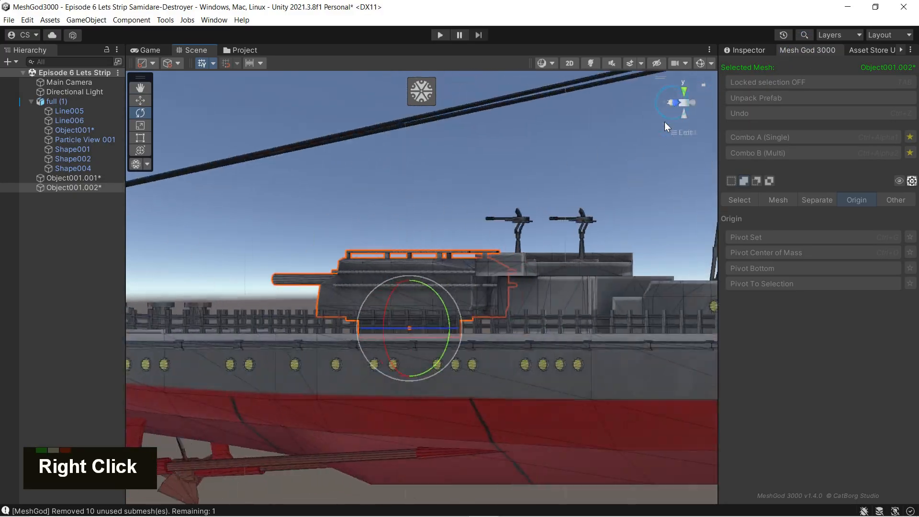
right_drag(456, 272, 495, 353)
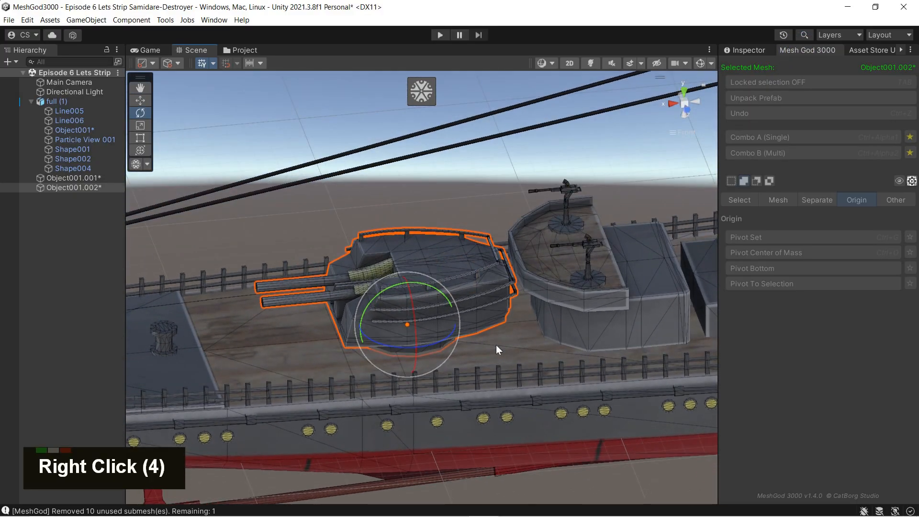
click(687, 109)
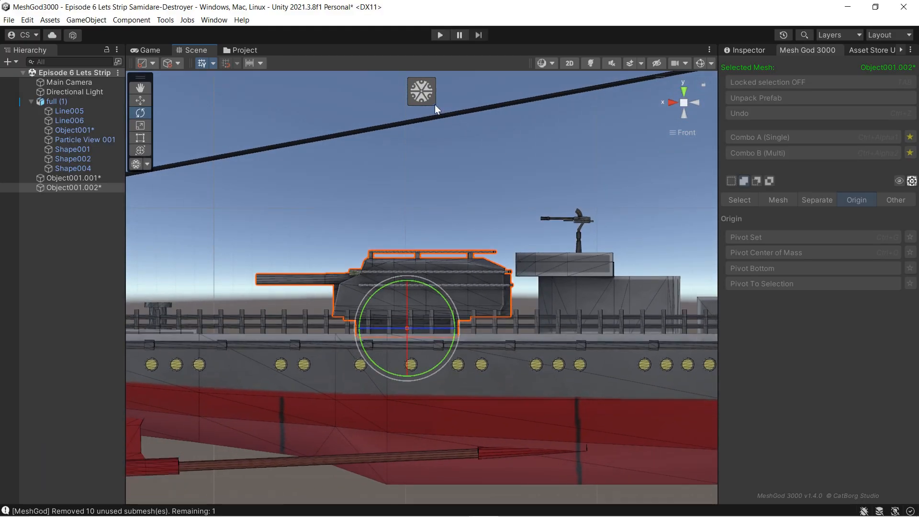
click(427, 97)
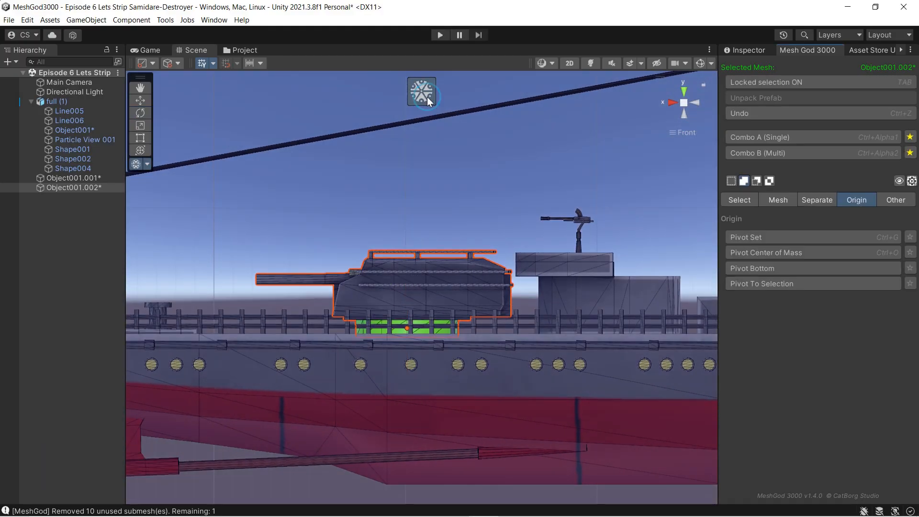
click(894, 201)
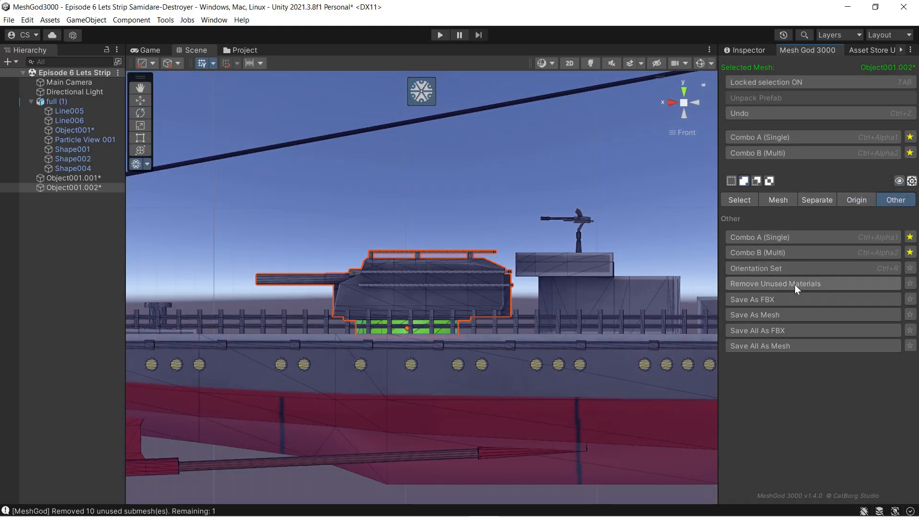
click(745, 50)
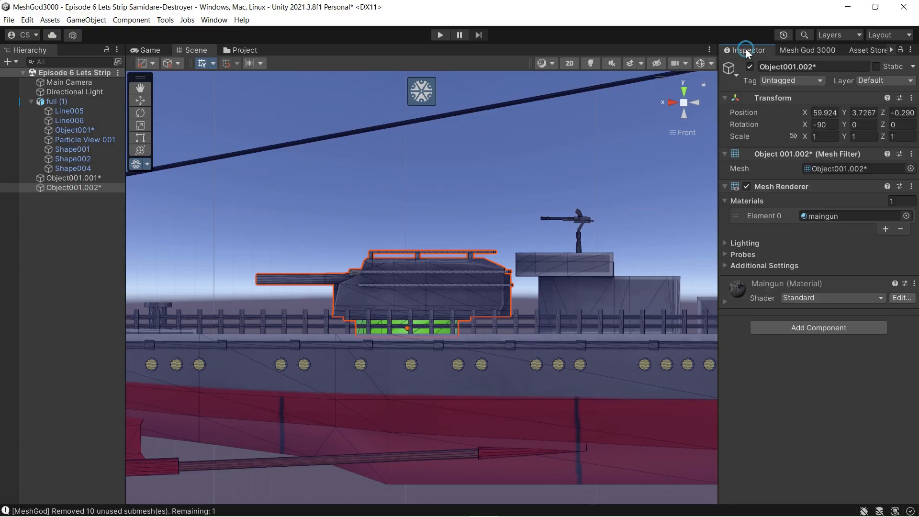
click(810, 50)
- Use Orientation Set to turn the aft turret's axes so Y points up and Z follows the gun barrels, and leave mesh editing
click(787, 267)
right_drag(492, 267, 503, 299)
ctrl+drag(416, 301, 268, 350)
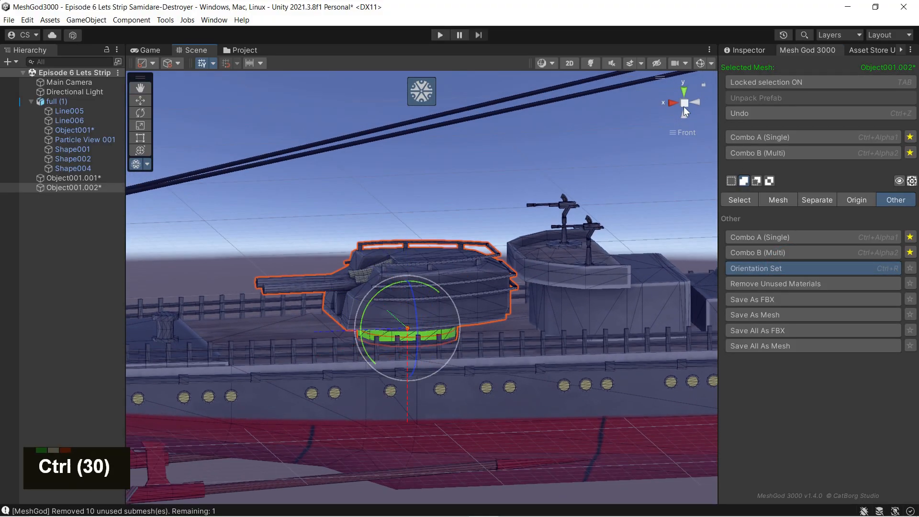
click(671, 102)
ctrl+drag(391, 293, 559, 270)
right_drag(560, 270, 695, 248)
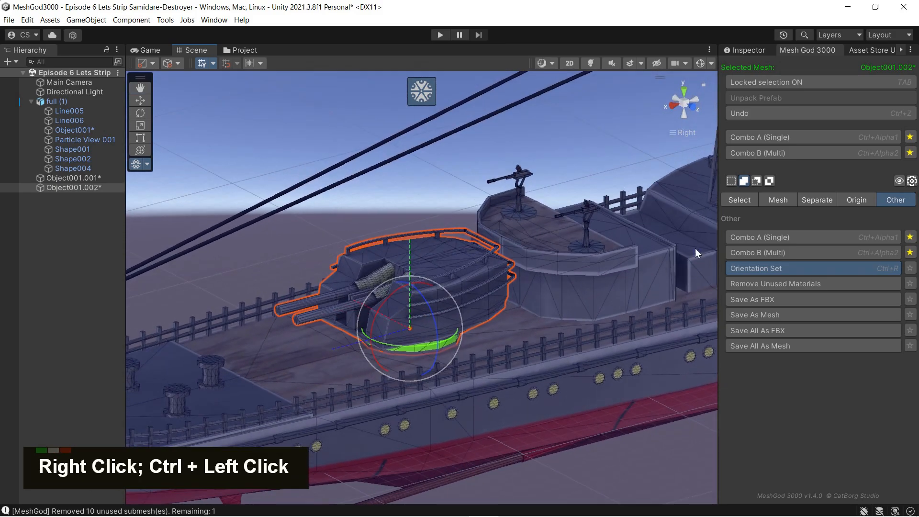
click(418, 100)
- Check the aft turret's new axis directions with the Transform tool and look over the whole ship
right_drag(425, 286, 417, 283)
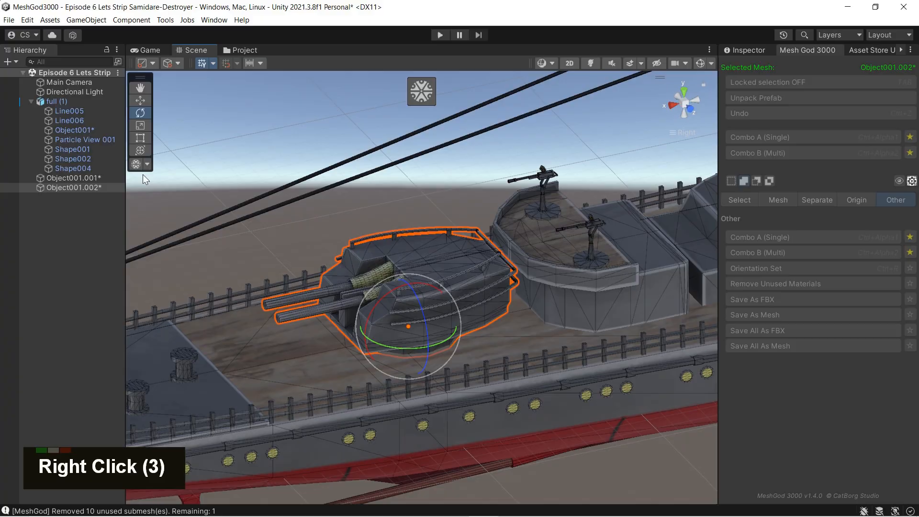
click(140, 151)
right_drag(405, 256, 394, 249)
scroll(443, 228, down, 10)
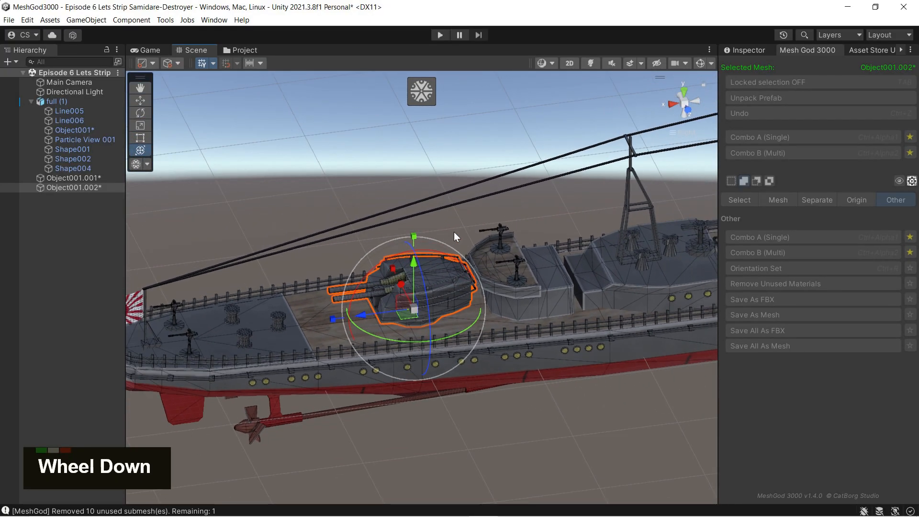
middle_click(450, 241)
middle_drag(450, 241, 313, 233)
right_drag(552, 301, 433, 266)
middle_drag(453, 277, 382, 254)
scroll(383, 255, down, 3)
right_drag(471, 266, 408, 290)
middle_drag(408, 290, 384, 290)
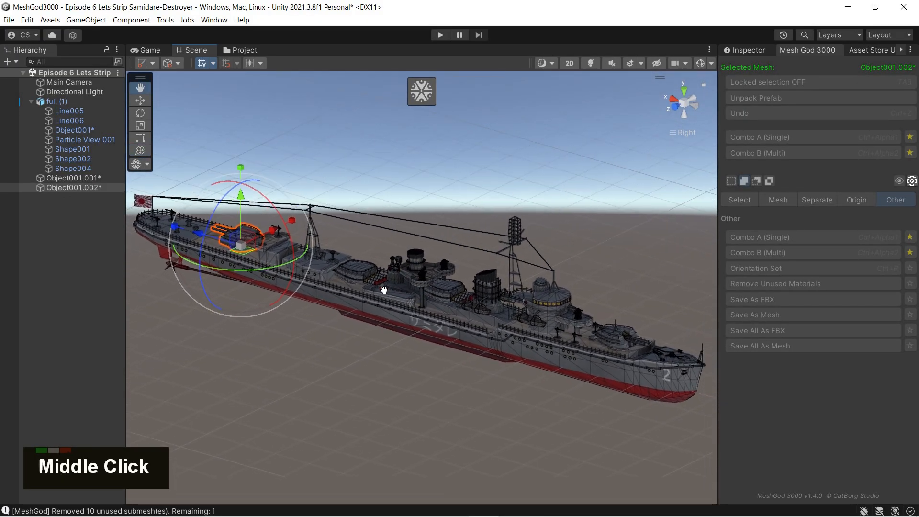
- Rename the separated front turret object, Object001.001, as Turret Guns Front*
click(87, 177)
key(F2)
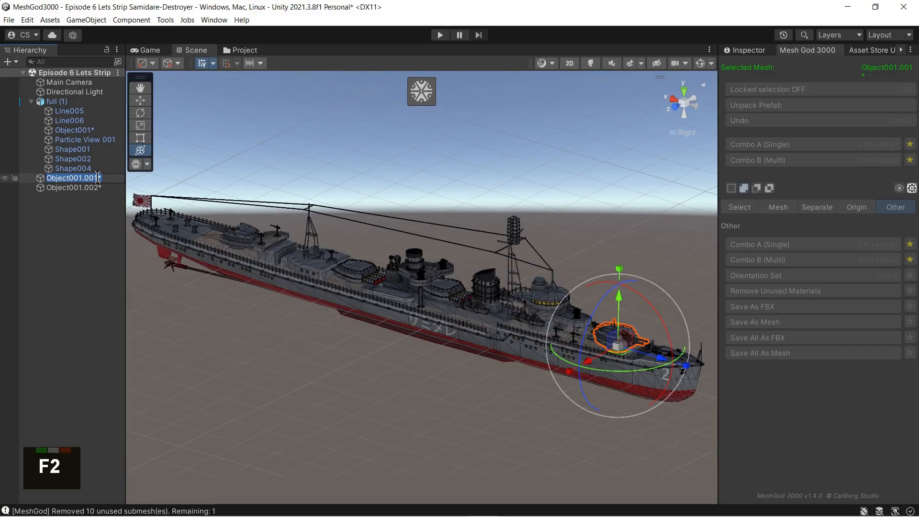
drag(77, 183, 40, 173)
text(Front)
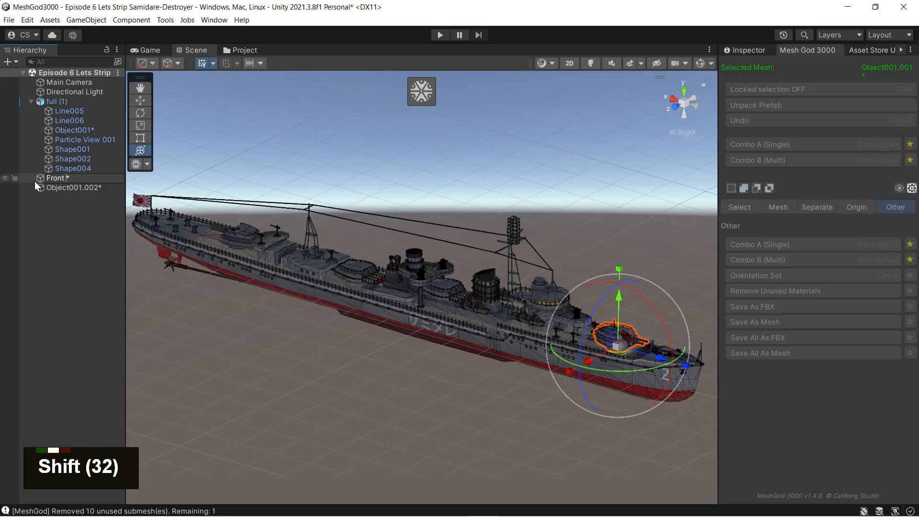
key(BackSpace)
key(BackSpace)
key(BackSpace)
text(Turret )
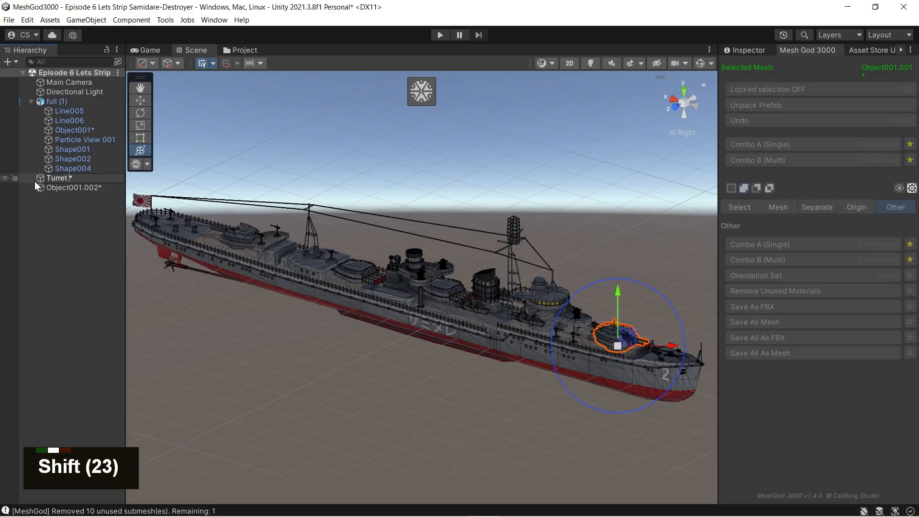
text(G)
text(uns Fro)
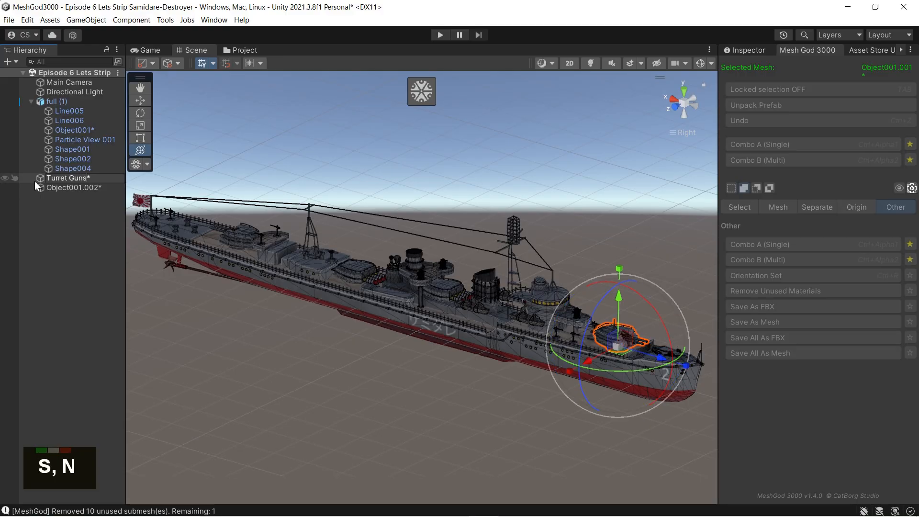
text(n)
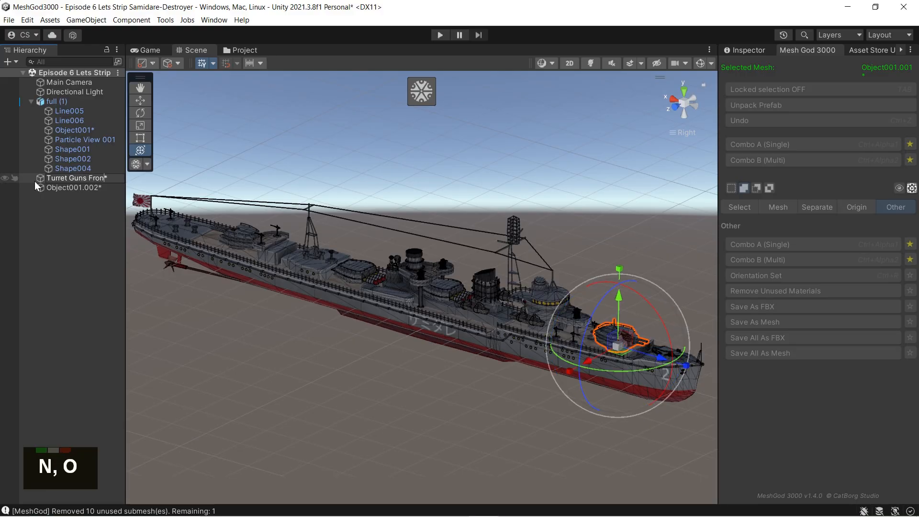
text(t)
key(Return)
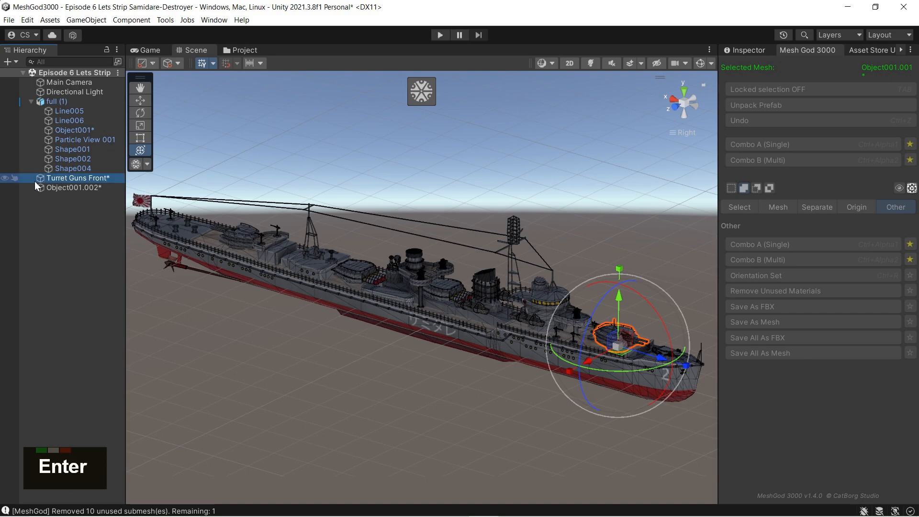
- Rename the separated aft turret object, Object001.002, as Turret Guns Rear*
click(54, 187)
key(F2)
drag(98, 188, 36, 196)
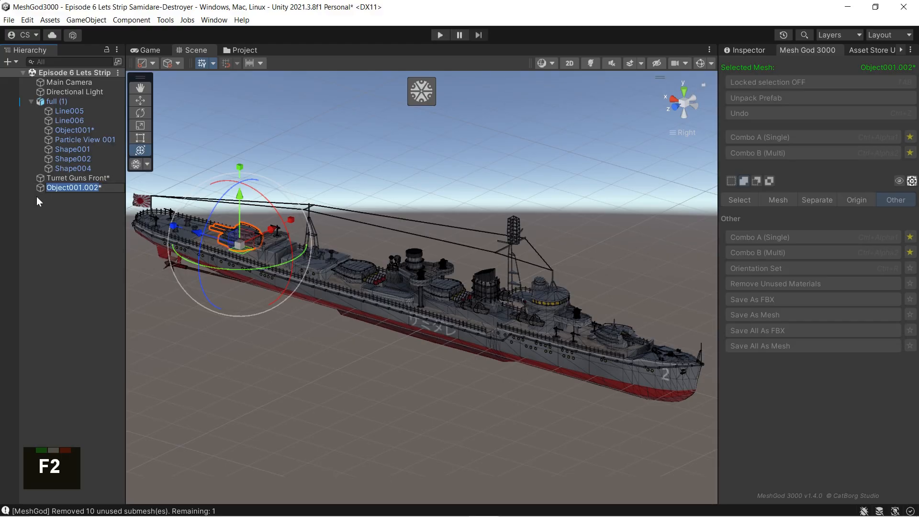
text(Tu)
text(rret Gun)
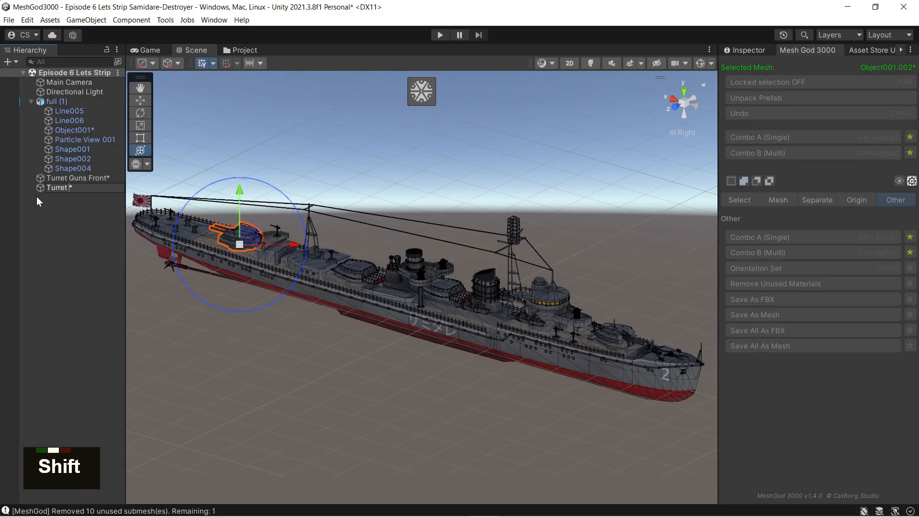
text(s Rear)
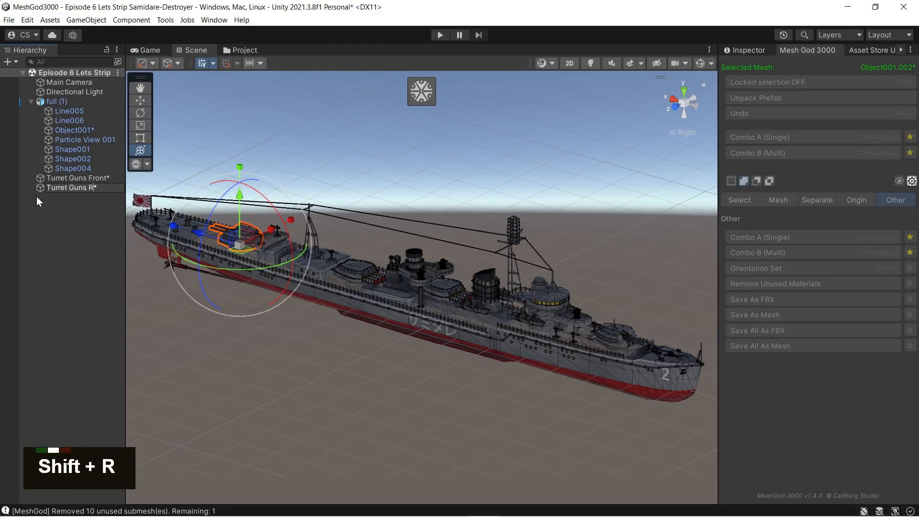
key(Return)
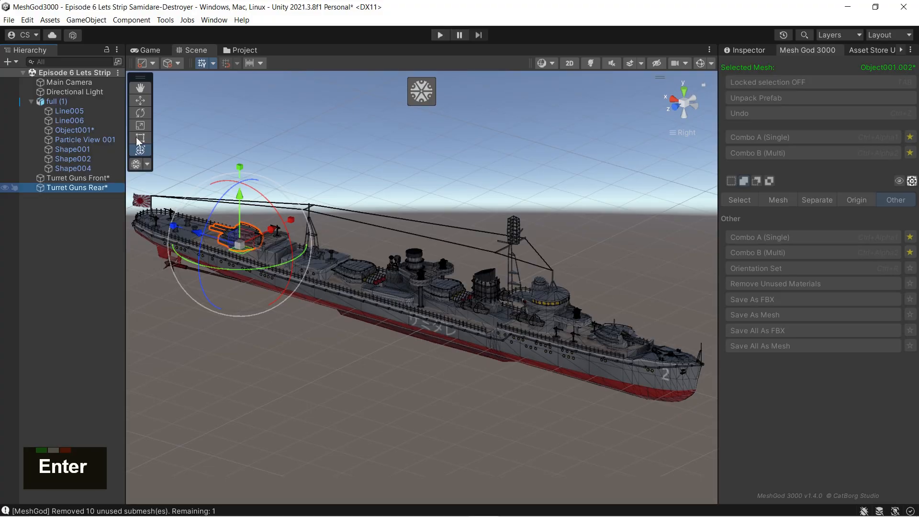
- Select the main ship mesh Object001* and turn on mesh editing for it
mouse_move(528, 304)
right_down()
mouse_move(489, 324)
mouse_move(521, 309)
right_up()
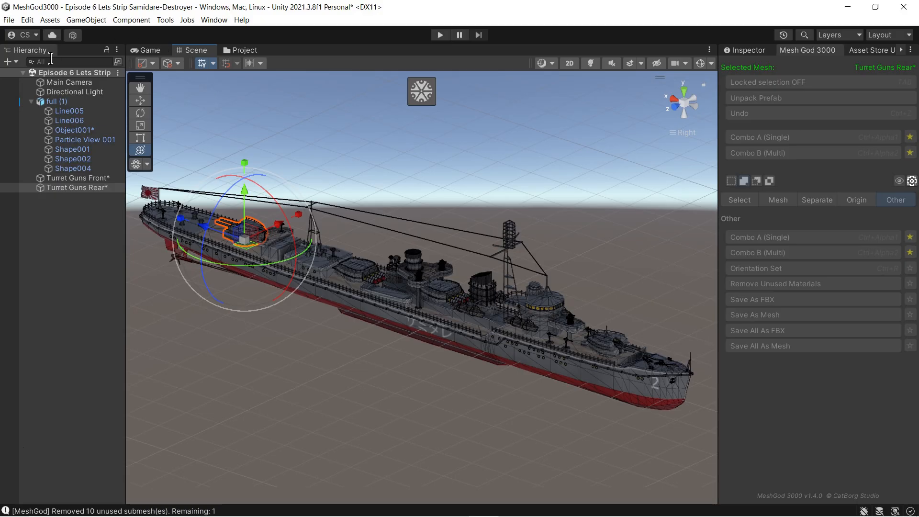
double_click(60, 84)
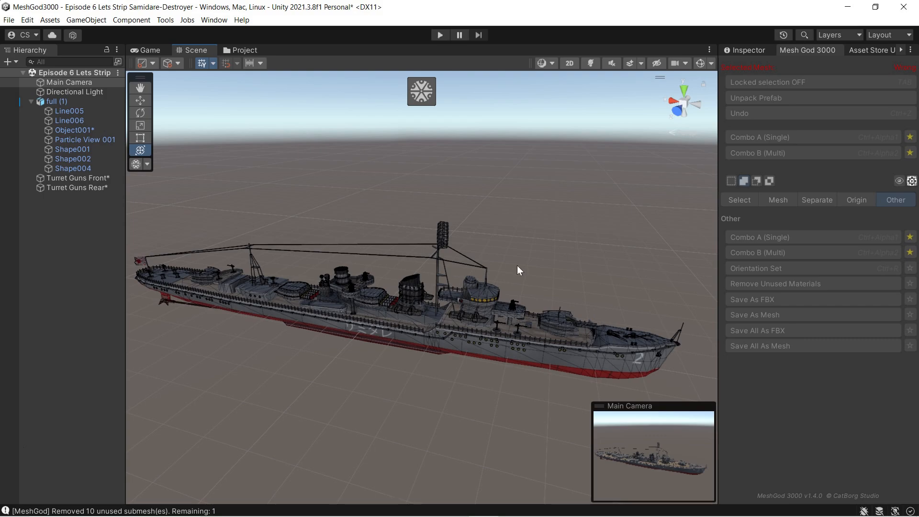
click(421, 98)
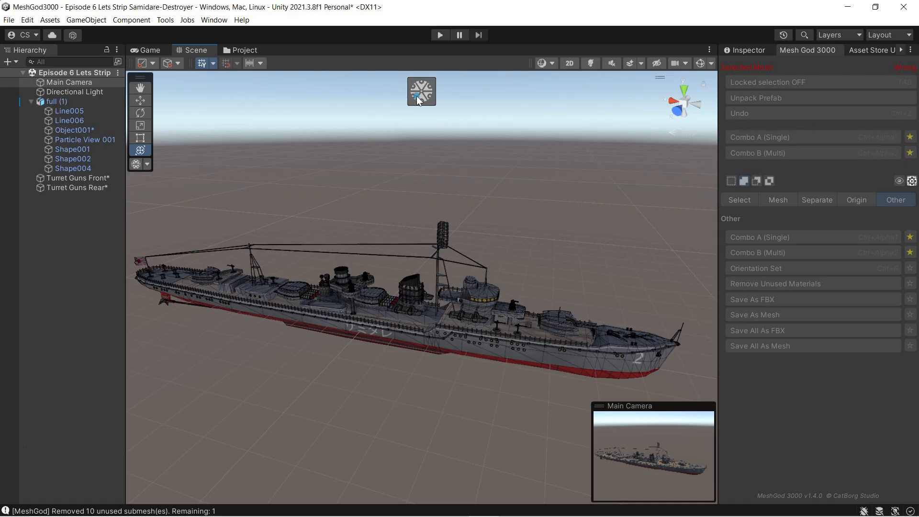
click(116, 132)
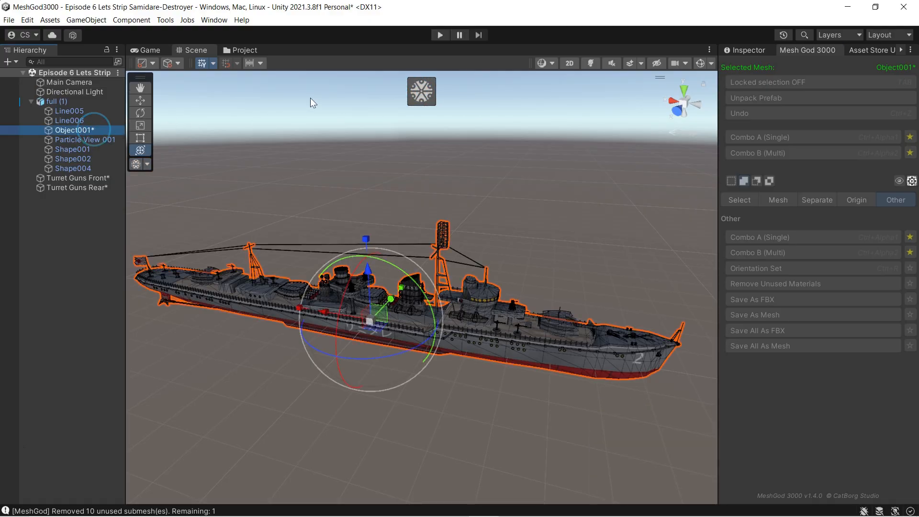
click(419, 90)
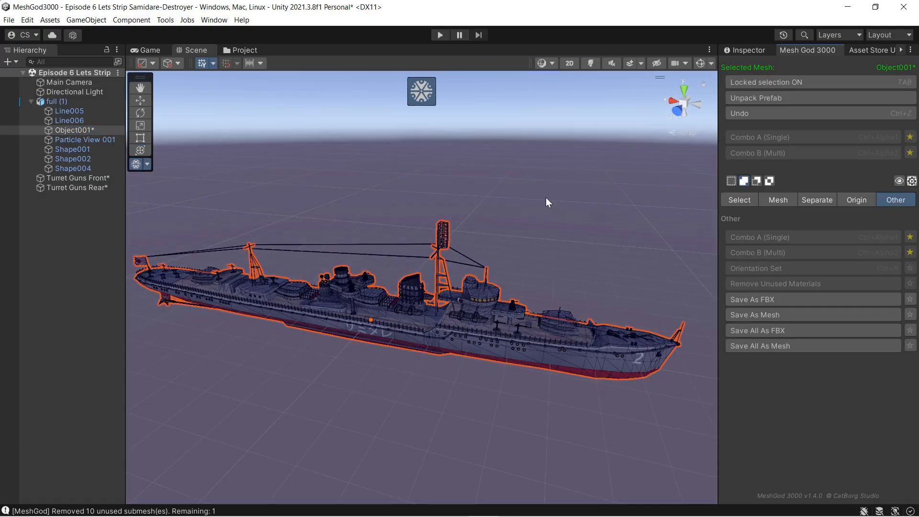
- Mark Separate Selected as a favorite tool and unpack the ship's prefab instance
click(822, 198)
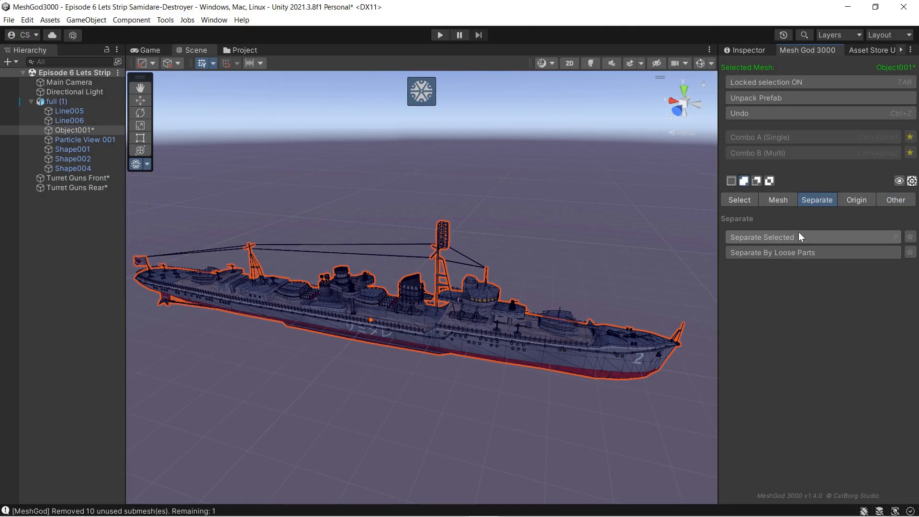
click(909, 237)
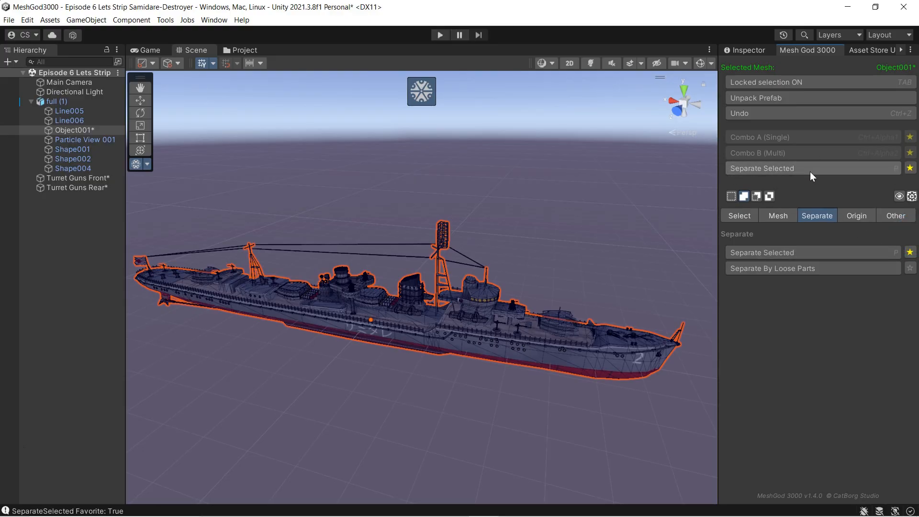
click(852, 219)
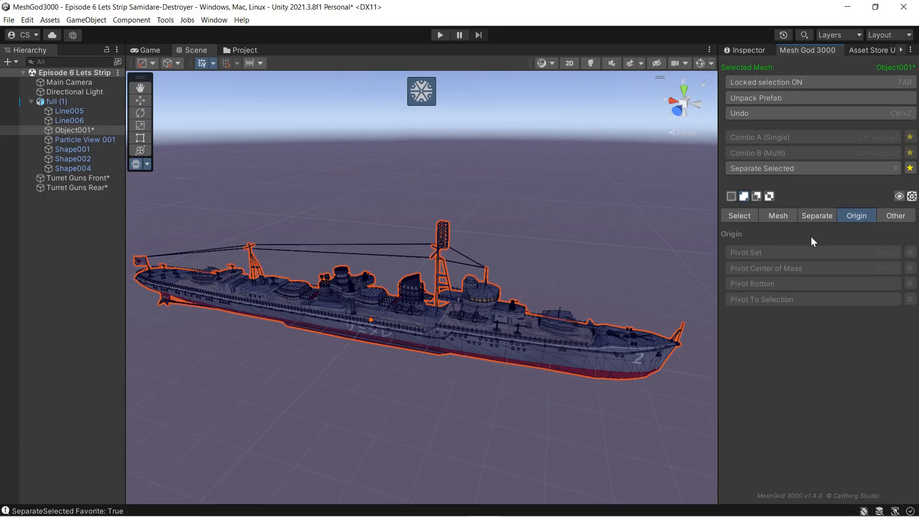
right_drag(496, 282, 468, 300)
click(743, 100)
right_drag(596, 296, 629, 307)
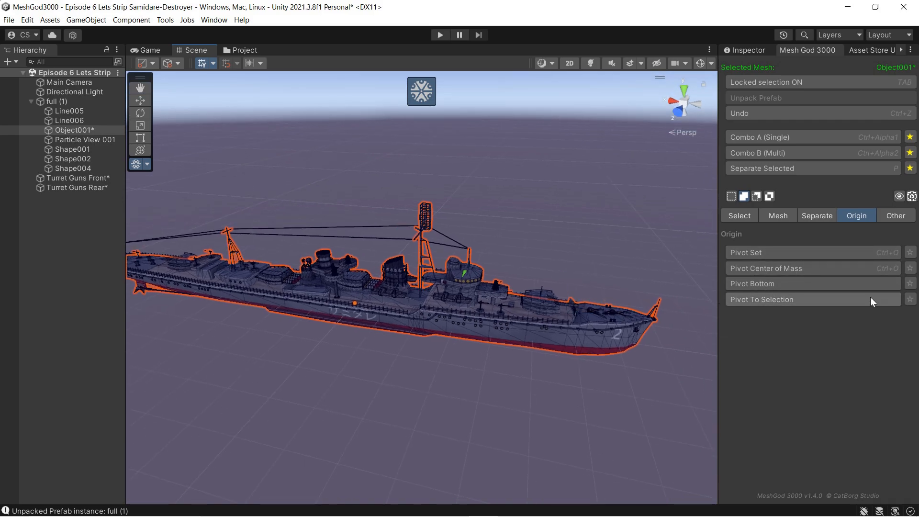
- Mark Pivot To Selection, Pivot Center of Mass, Remove Unused Materials and Orientation Set as favorite tools
click(910, 299)
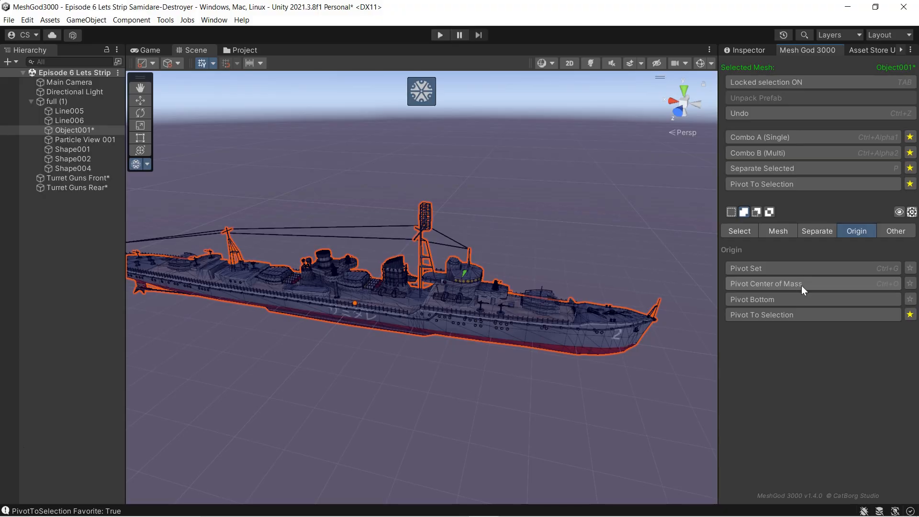
click(909, 284)
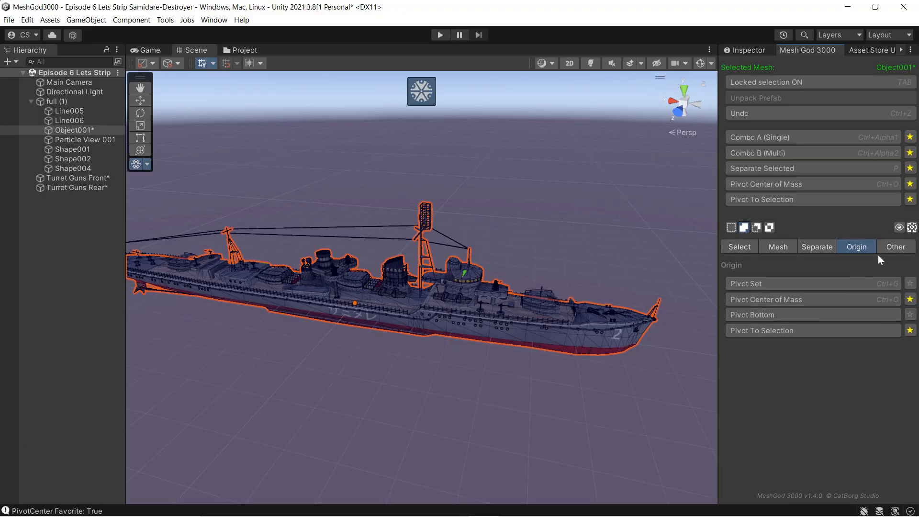
click(891, 248)
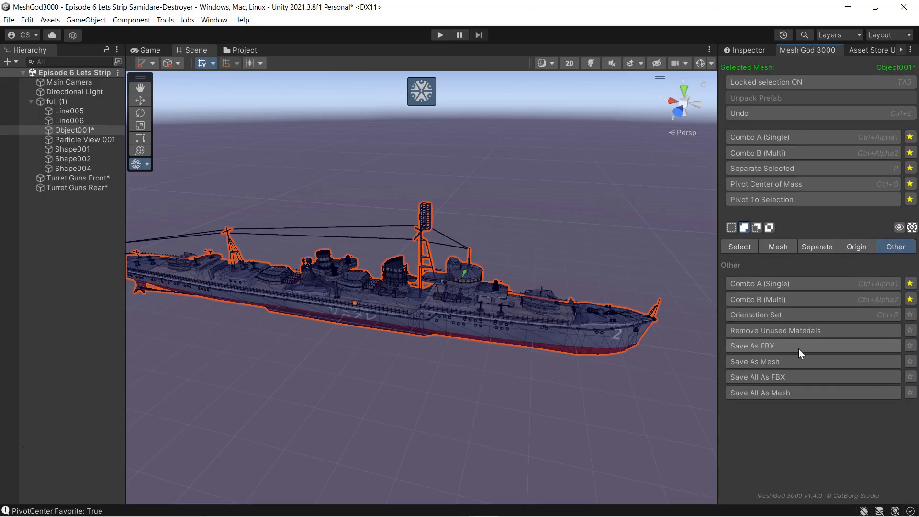
click(910, 330)
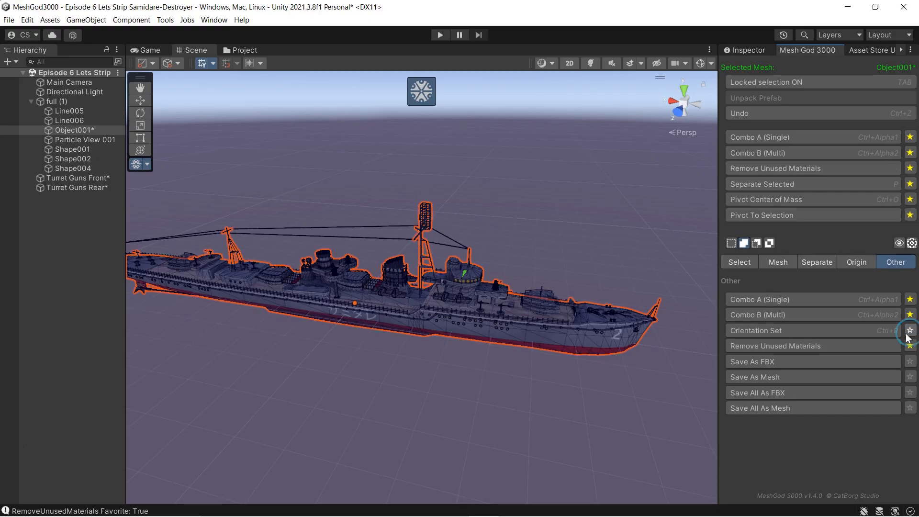
click(909, 331)
right_click(529, 304)
right_drag(528, 304, 625, 280)
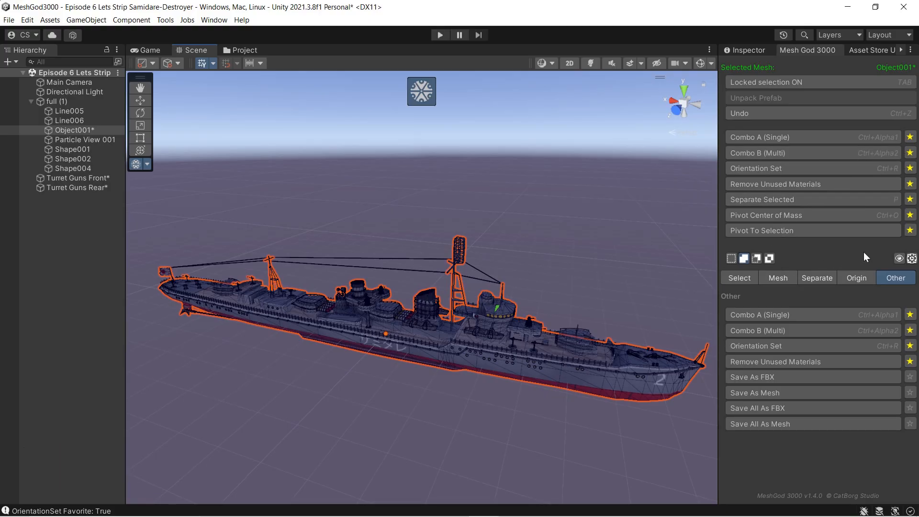
- Turn on mesh editing for the ship mesh and select the linked faces of the midship torpedo launcher's housing
key(y)
right_drag(483, 180, 488, 191)
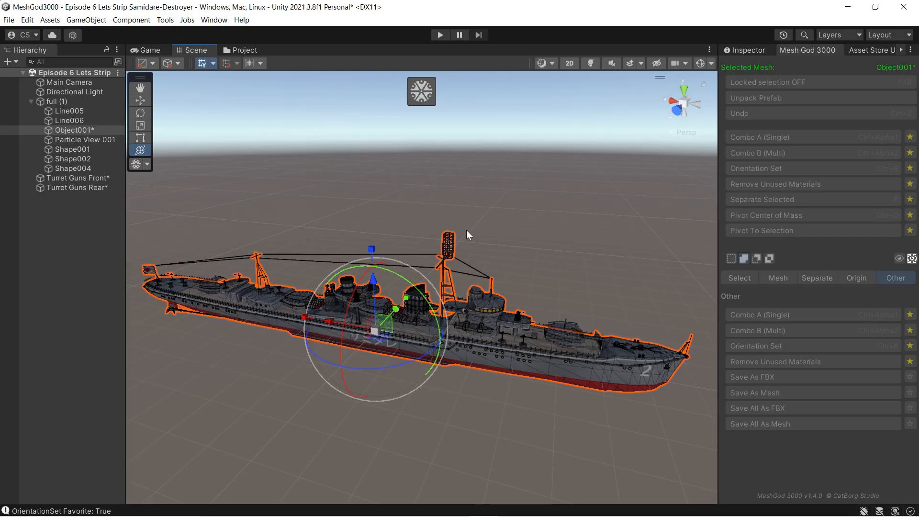
key(shift+f)
middle_drag(582, 326, 610, 335)
scroll(459, 308, up, 3)
scroll(478, 318, up, 3)
scroll(475, 319, up, 3)
scroll(501, 311, up, 3)
scroll(607, 346, up, 3)
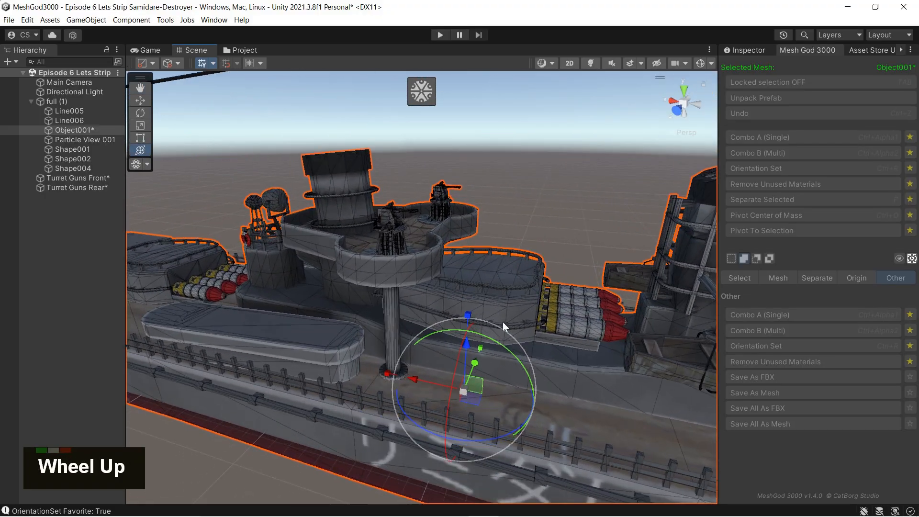
scroll(515, 316, up, 1)
middle_drag(528, 310, 470, 298)
click(413, 92)
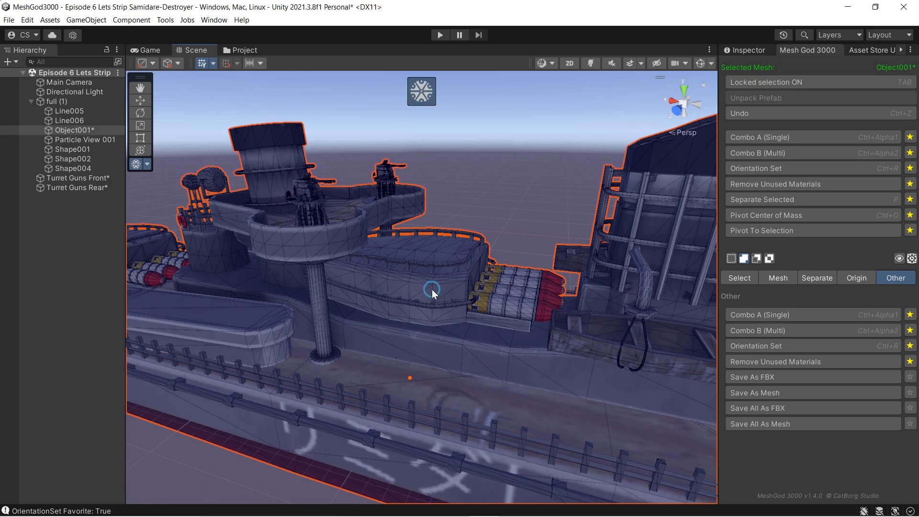
key(l)
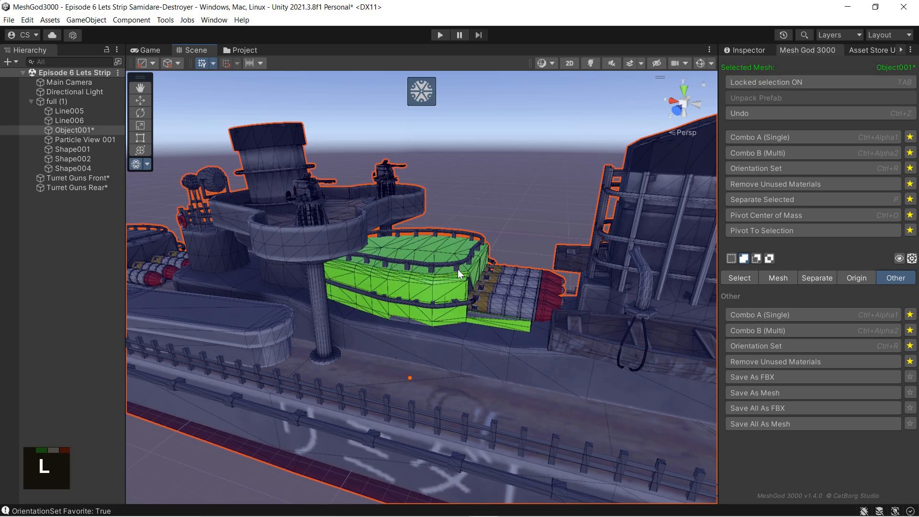
- Add several linked railing posts on top of the torpedo launcher housing to the face selection
right_drag(476, 301, 462, 262)
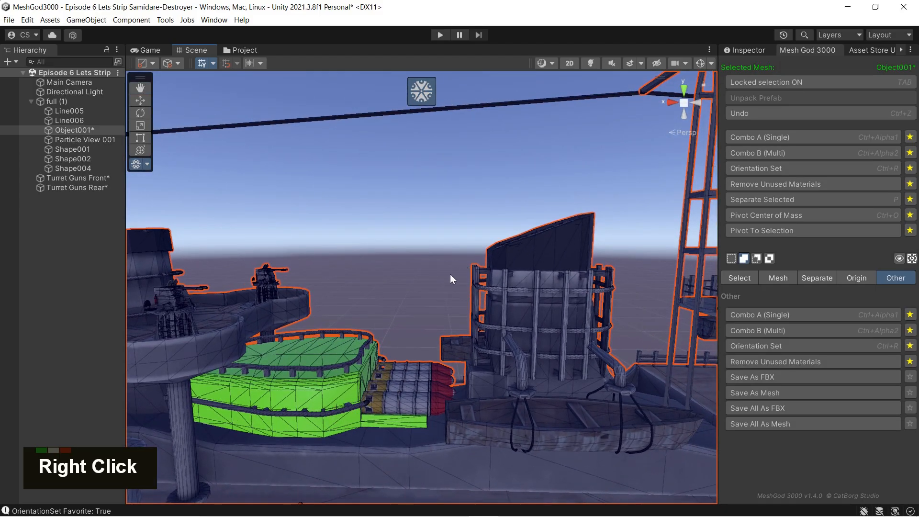
key(shift+f)
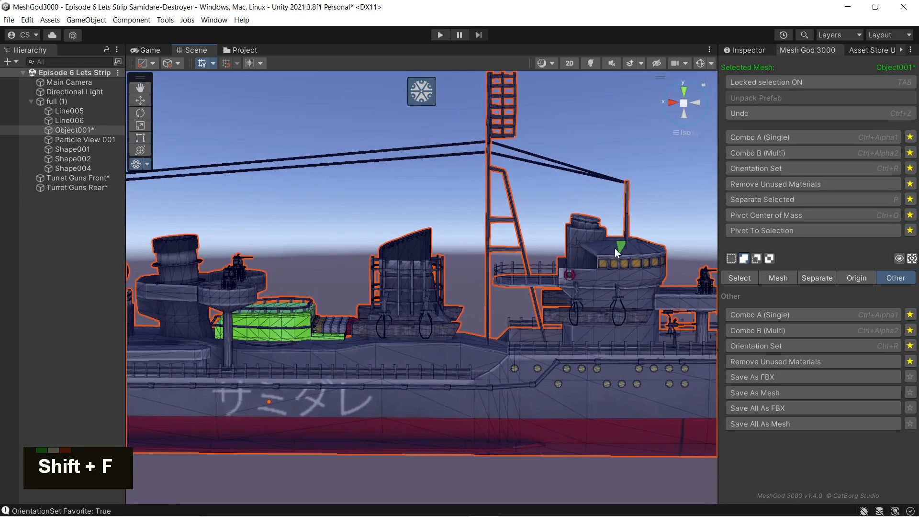
key(shift+f)
key(shift+f)
middle_drag(445, 315, 629, 245)
scroll(578, 268, up, 8)
right_drag(578, 268, 589, 204)
scroll(486, 304, up, 5)
middle_drag(589, 205, 463, 308)
right_drag(463, 307, 450, 298)
key(l)
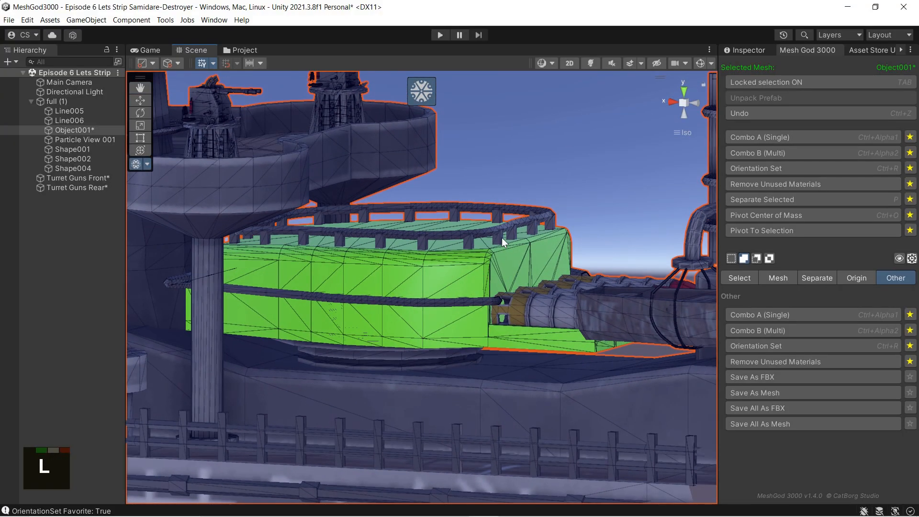
key(l)
key(l)
key(l)
right_drag(540, 221, 519, 196)
key(l)
key(l)
- Align the view to the front and box-select the whole torpedo launcher housing with its railings
right_drag(461, 210, 430, 261)
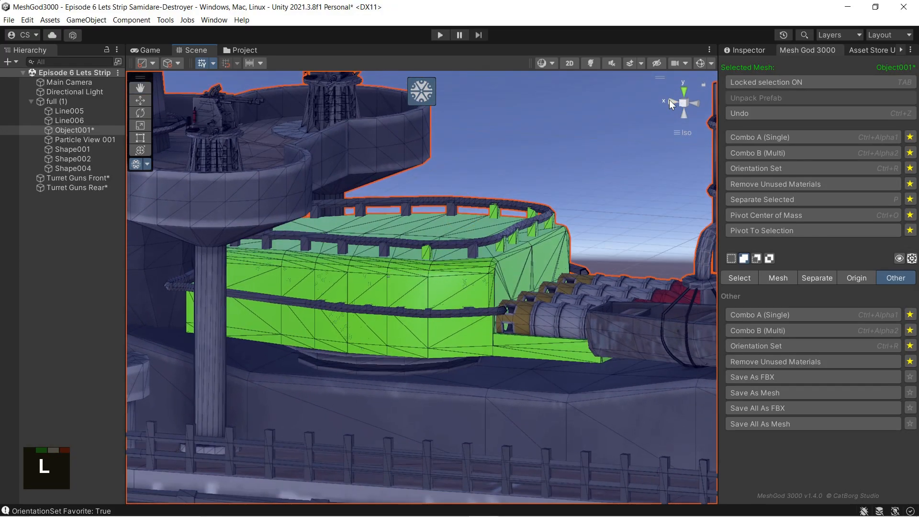
click(694, 103)
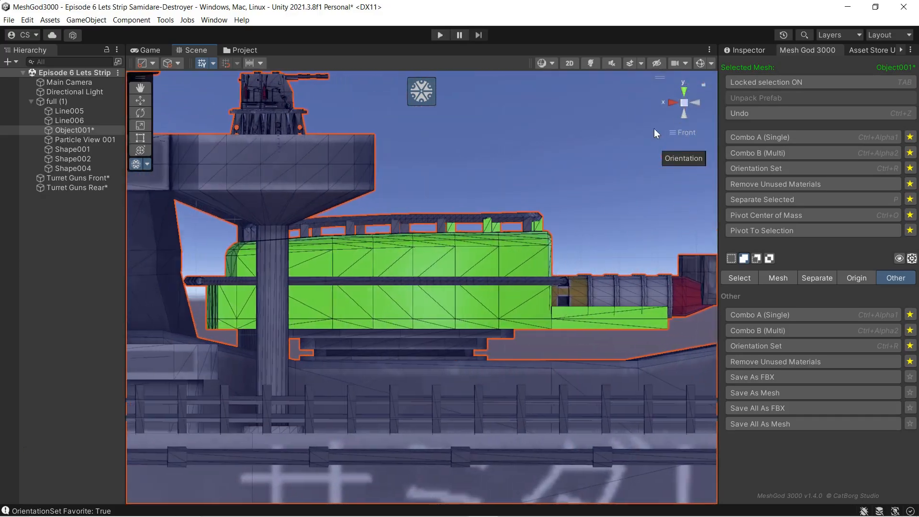
middle_drag(565, 180, 510, 191)
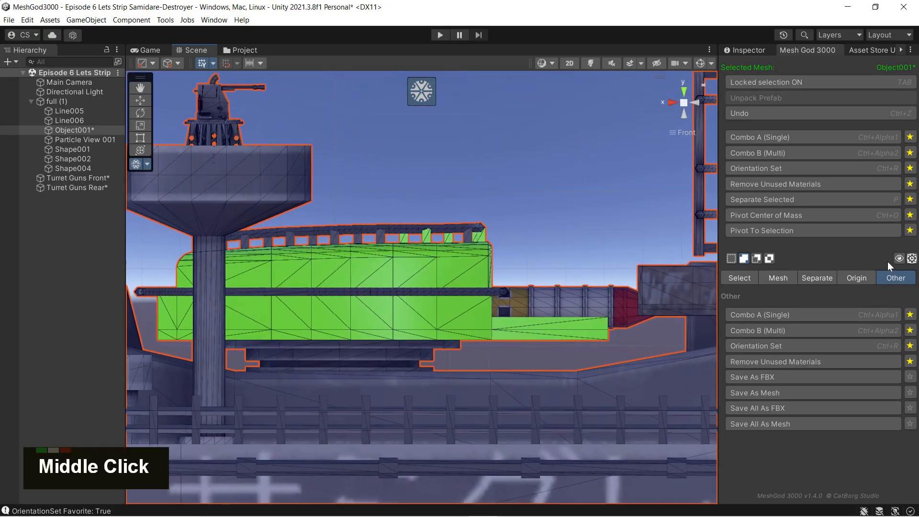
scroll(373, 285, down, 2)
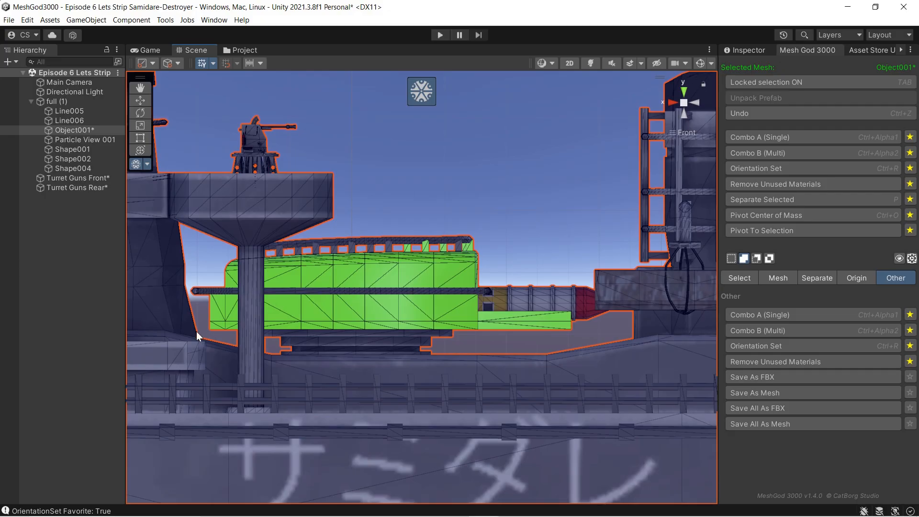
drag(203, 331, 511, 229)
- Remove the linked support pillars of the gun platform from the face selection
right_drag(502, 230, 213, 215)
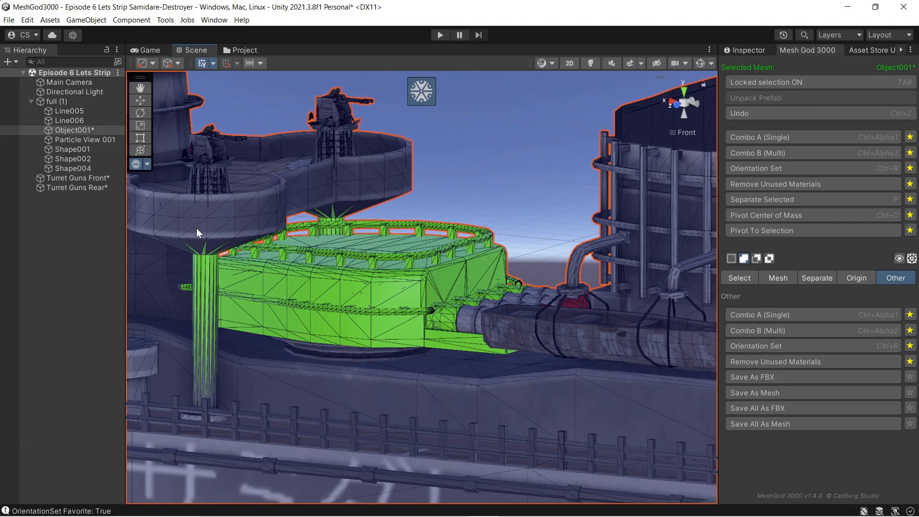
key(shift+l)
right_drag(196, 227, 220, 315)
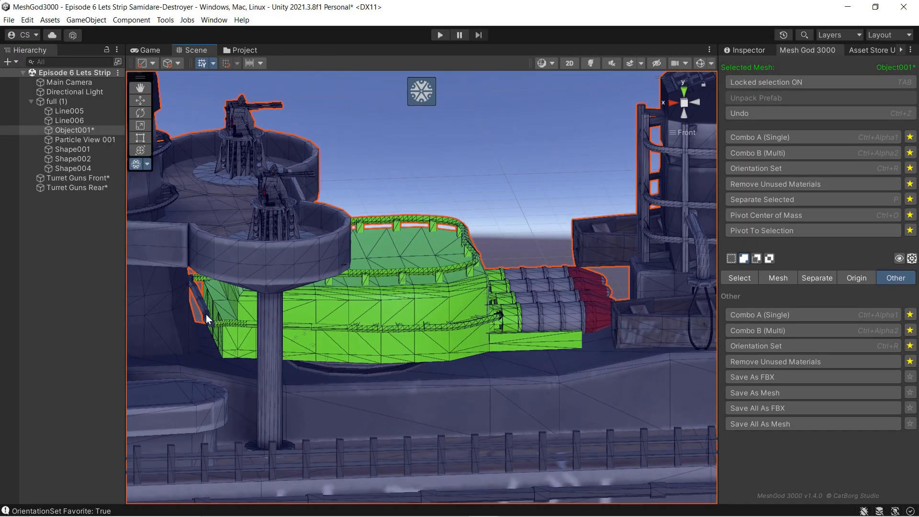
- Add the remaining linked launcher parts, including the torpedo tubes and the round base, to the selection
key(l)
right_drag(301, 321, 521, 398)
right_drag(542, 312, 391, 336)
key(l)
key(l)
key(l)
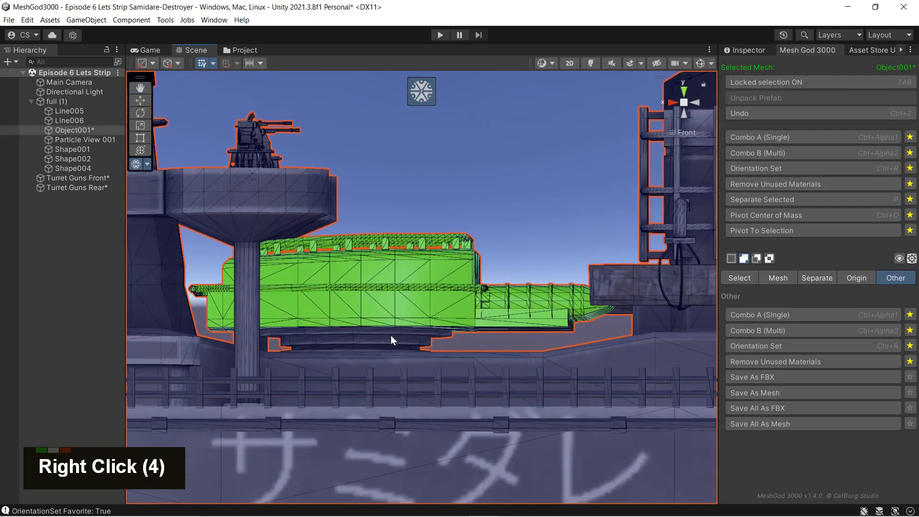
key(l)
mouse_move(373, 337)
right_down()
mouse_move(307, 380)
mouse_move(121, 415)
mouse_move(792, 371)
mouse_move(90, 394)
mouse_move(354, 379)
mouse_move(371, 353)
right_up()
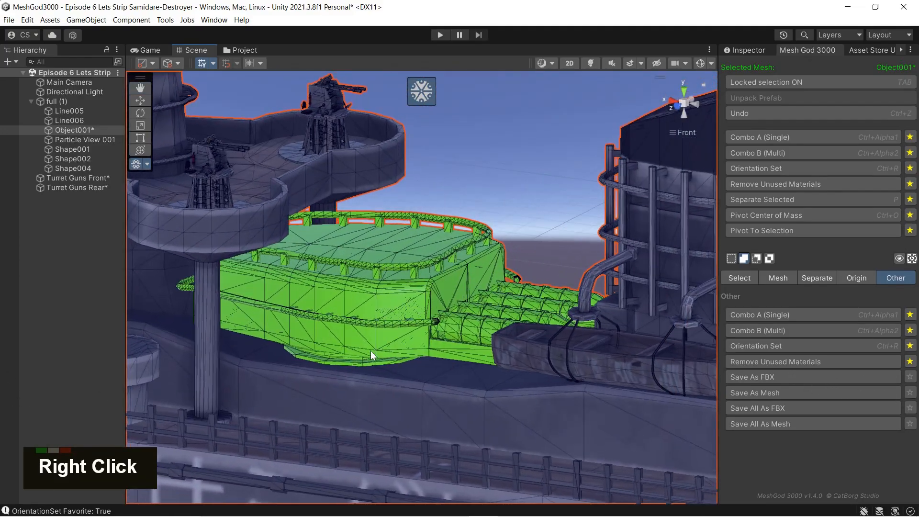
- Try lifting the selected launcher faces with Mesh Move, undo the move and turn the tool off
right_drag(530, 244, 483, 242)
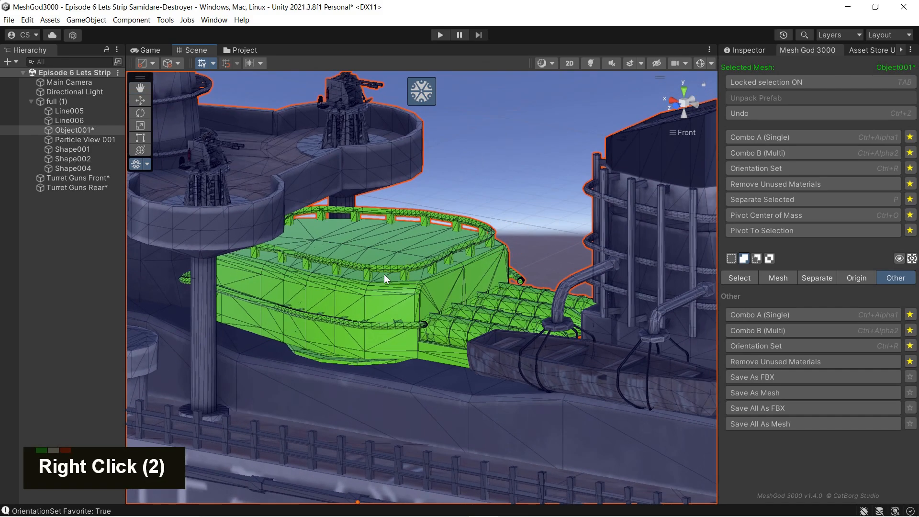
right_drag(384, 274, 503, 285)
click(785, 282)
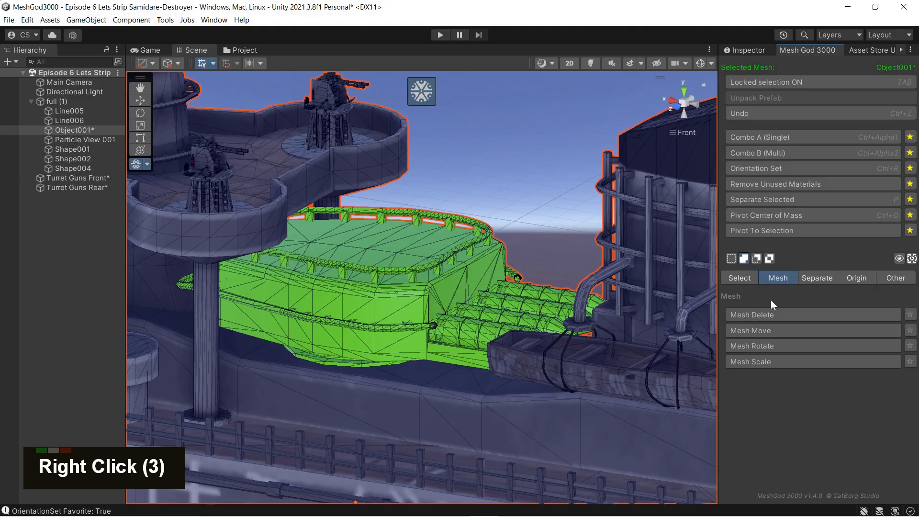
right_drag(609, 339, 614, 258)
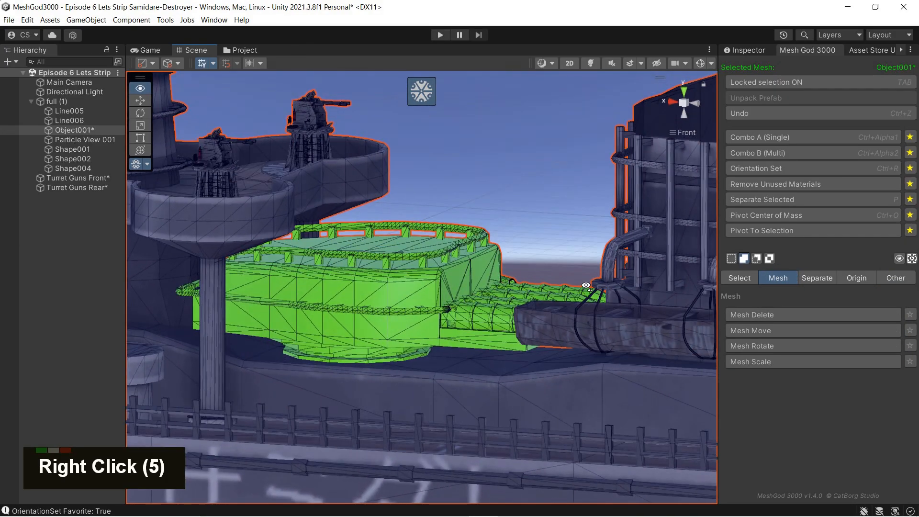
click(759, 330)
right_drag(552, 322, 430, 253)
drag(431, 251, 480, 101)
right_drag(437, 265, 457, 286)
key(ctrl+z)
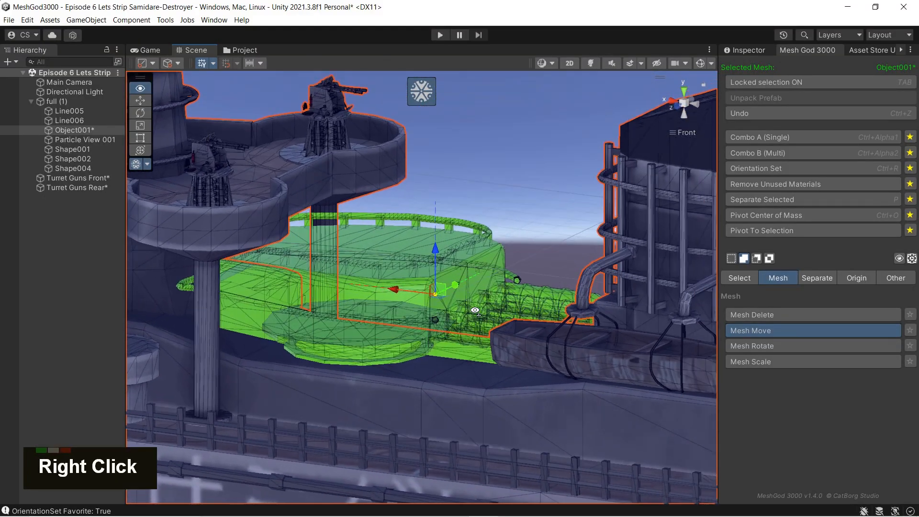
click(764, 330)
right_drag(531, 293, 472, 311)
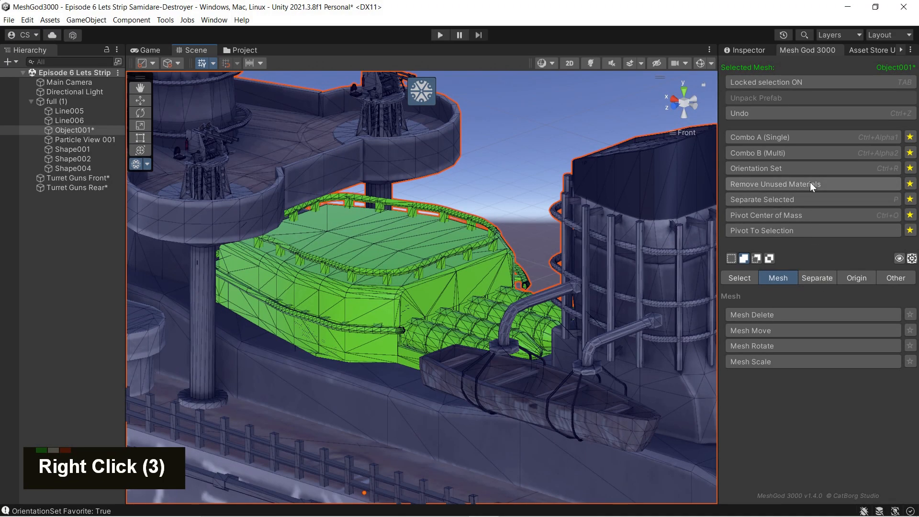
- Separate the selected torpedo launcher faces from the ship mesh and select the resulting object
click(798, 199)
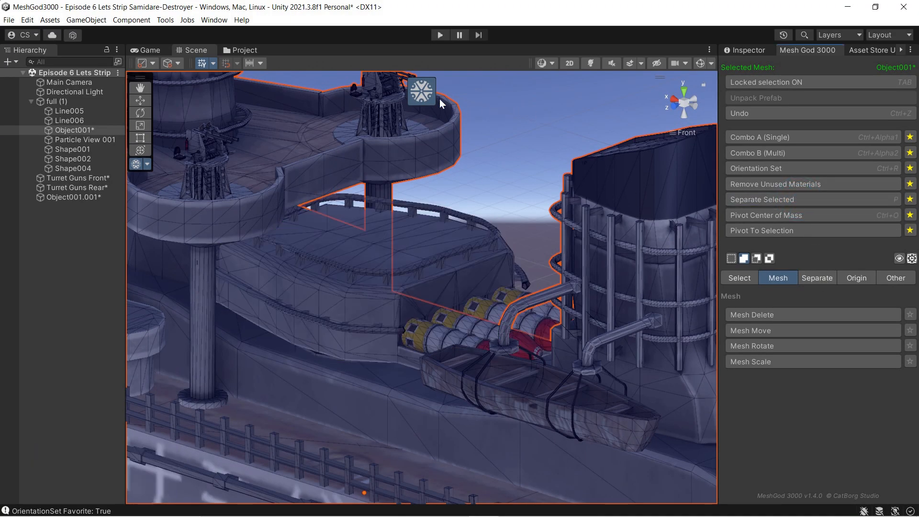
click(426, 94)
click(83, 198)
right_drag(389, 247, 434, 120)
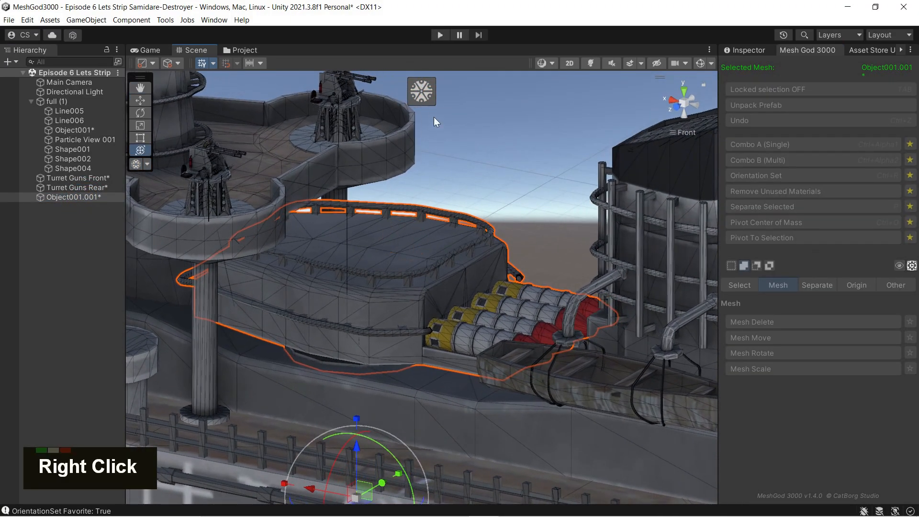
- Turn on mesh editing for the separated launcher object, select all its faces and unlock the selection
click(424, 97)
right_drag(564, 276, 544, 266)
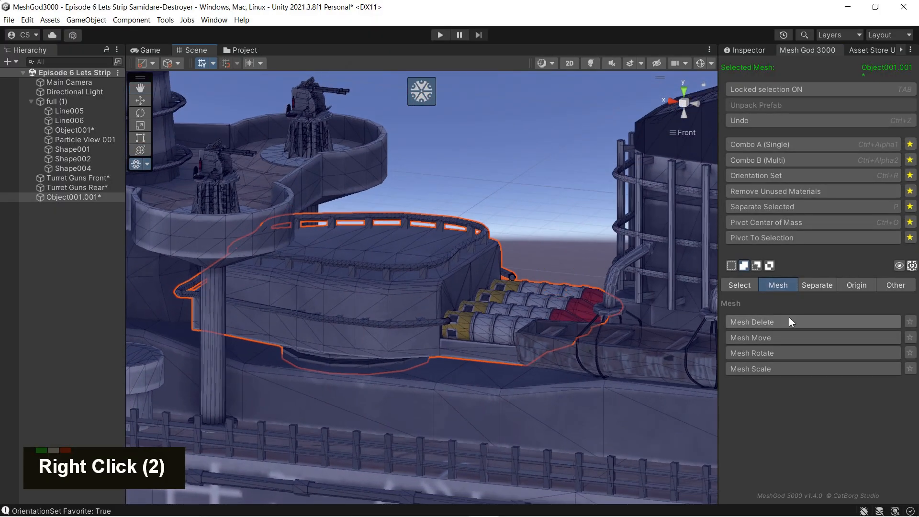
right_drag(583, 305, 408, 356)
scroll(529, 324, down, 2)
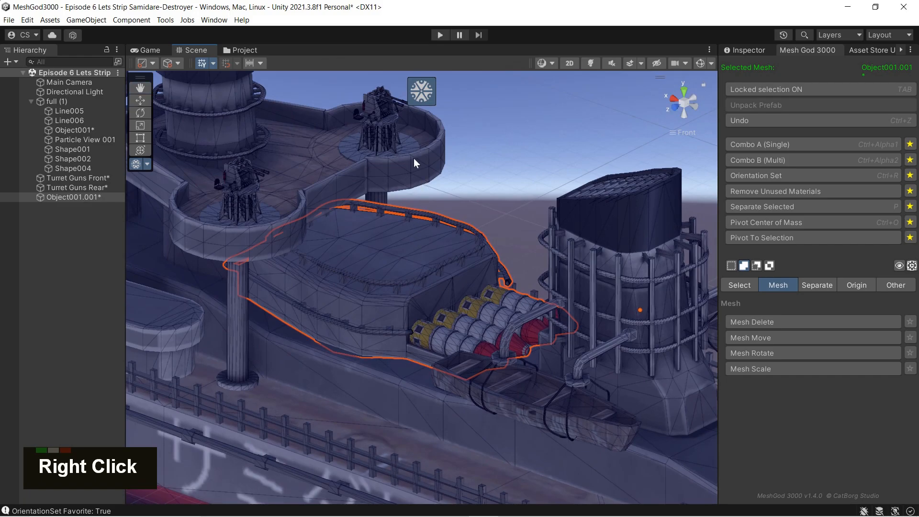
click(425, 97)
right_drag(425, 97, 398, 287)
key(shift+a)
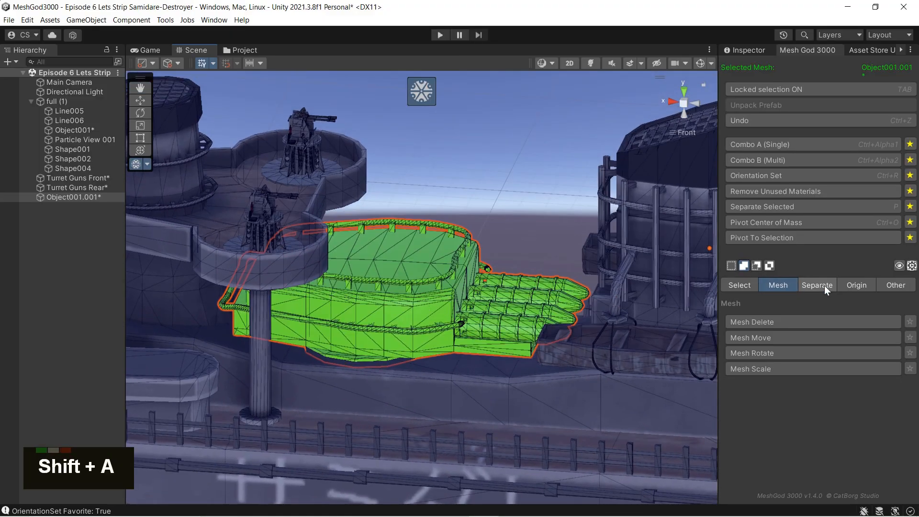
right_drag(697, 281, 471, 334)
key(Tab)
- Examine the outline of the separated object along the ship, especially around the bridge roof
scroll(459, 354, down, 10)
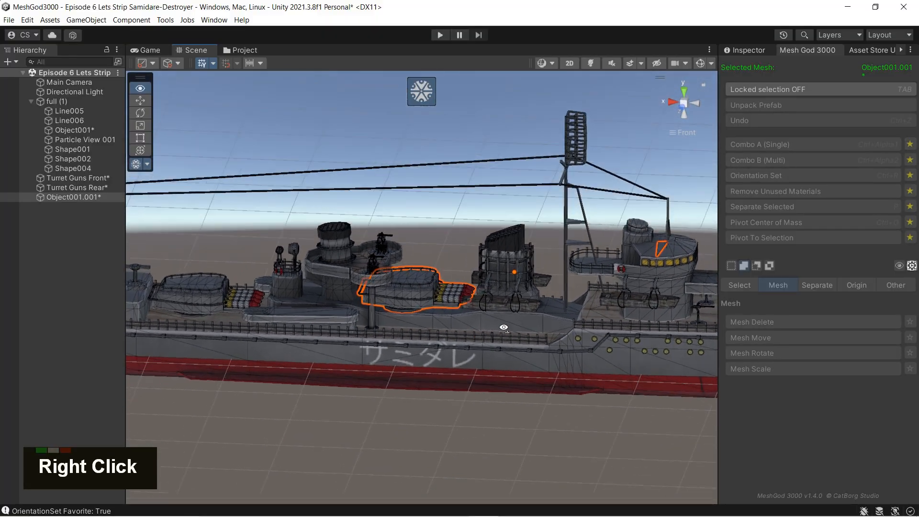
right_drag(503, 328, 534, 302)
right_click(534, 303)
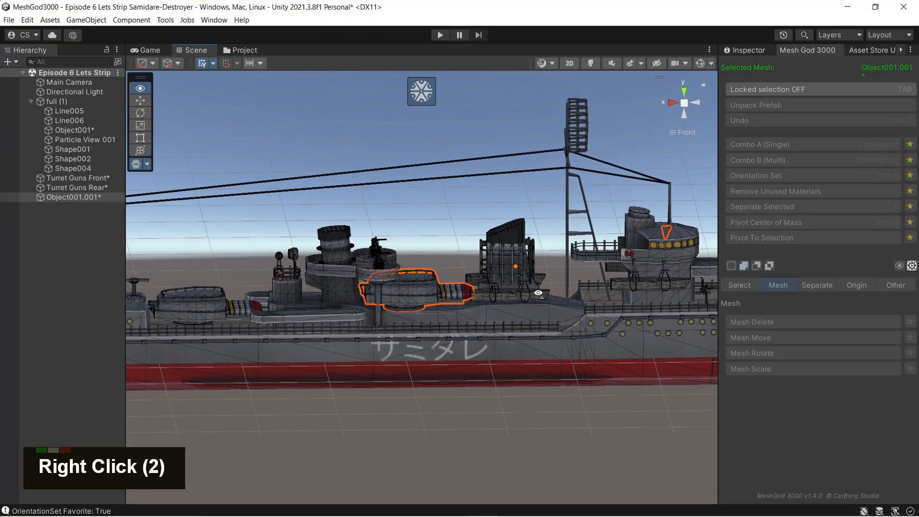
middle_drag(534, 303, 483, 316)
scroll(561, 310, up, 3)
right_drag(562, 305, 590, 301)
scroll(463, 293, up, 5)
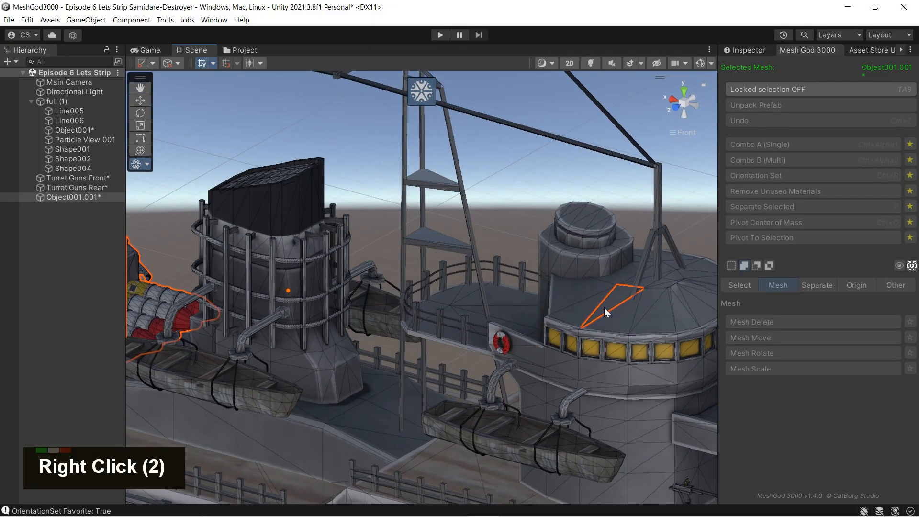
scroll(604, 306, down, 5)
right_drag(603, 302, 605, 302)
- Undo the separation of the torpedo launcher from the ship mesh
key(ctrl)
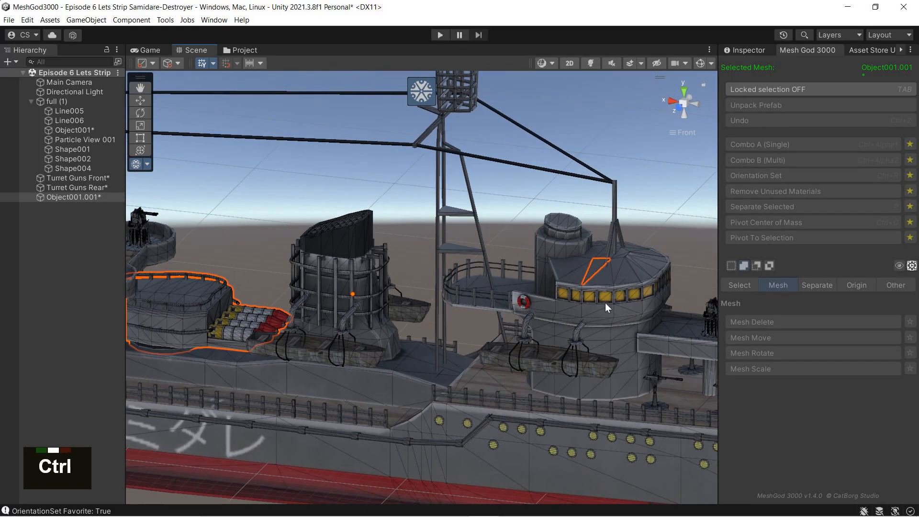
key(ctrl+z)
key(ctrl+z)
key(ctrl+z)
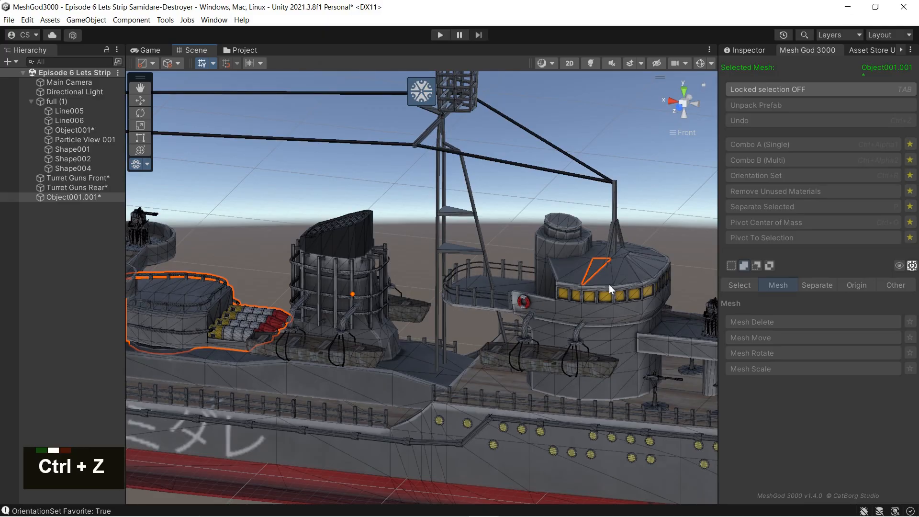
key(ctrl+z)
key(ctrl+z)
- Reselect the main ship mesh Object001* and turn mesh editing back on for it
middle_drag(561, 290, 659, 284)
click(421, 95)
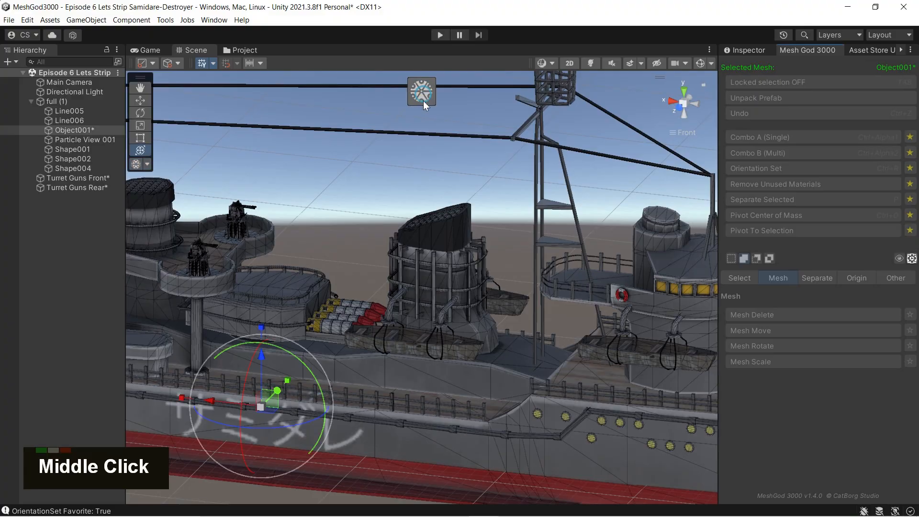
click(83, 130)
click(420, 98)
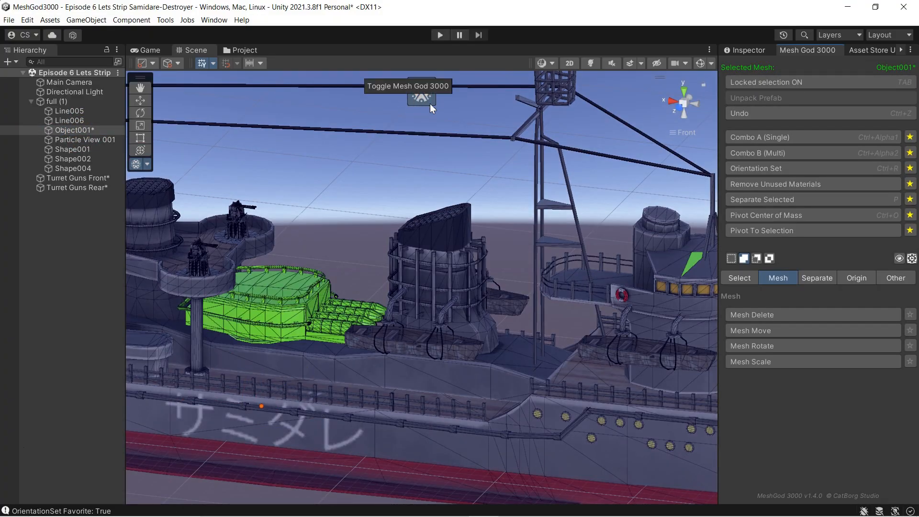
- Deselect the stray face on the bridge roof, keeping the torpedo launcher faces selected
right_drag(491, 183, 487, 223)
middle_drag(694, 307, 552, 322)
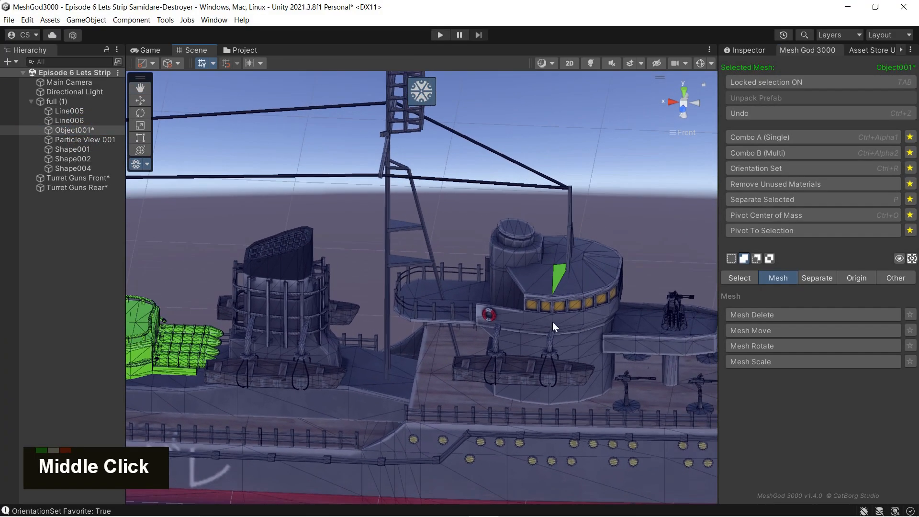
shift+click(558, 276)
right_drag(558, 276, 570, 288)
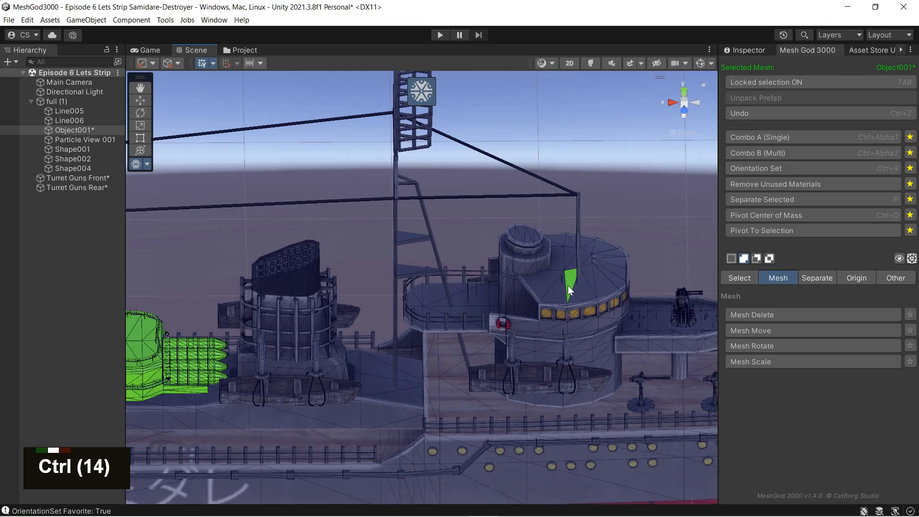
ctrl+click(573, 285)
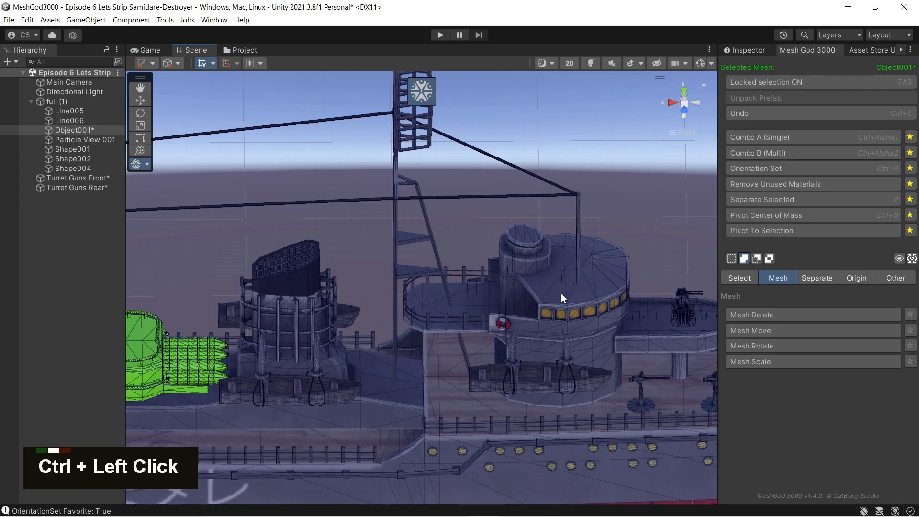
- Separate the selected midship torpedo launcher faces from the ship mesh into their own object
middle_drag(561, 293, 525, 271)
right_drag(524, 271, 362, 291)
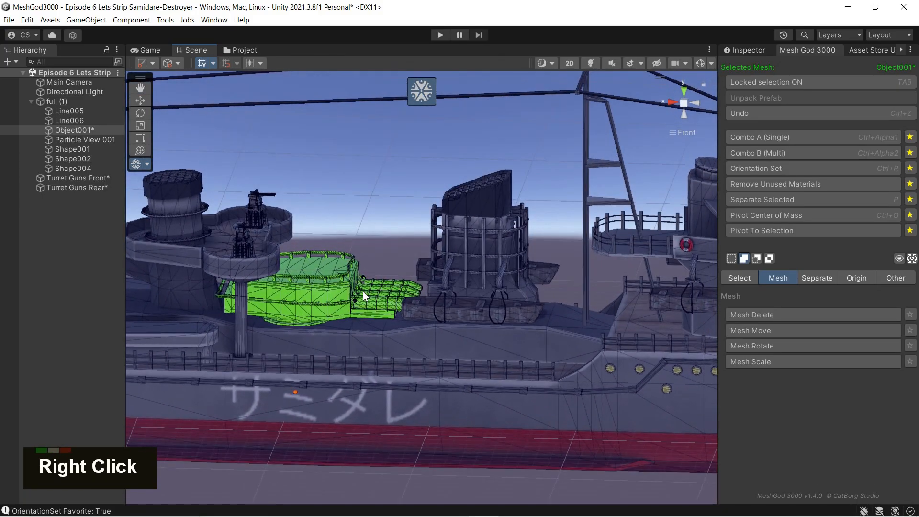
scroll(417, 304, down, 3)
right_drag(416, 304, 416, 290)
scroll(542, 374, up, 3)
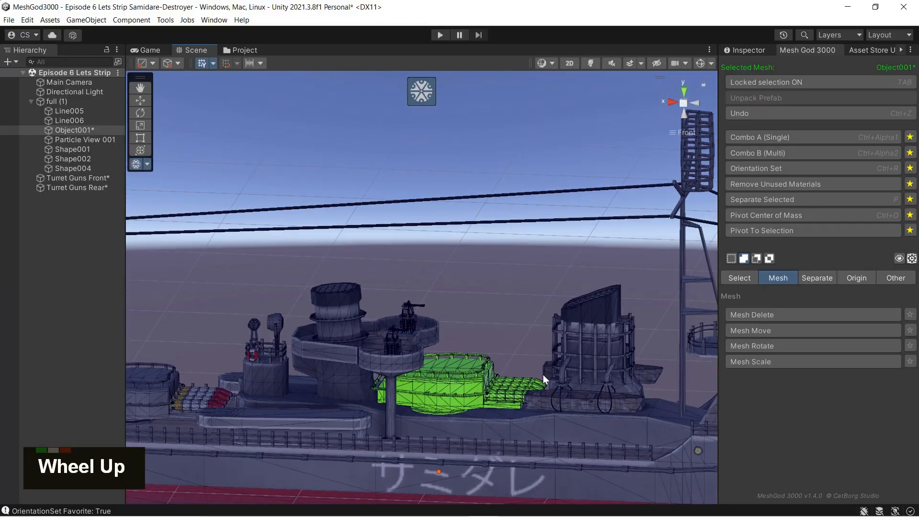
middle_drag(543, 374, 550, 270)
click(817, 278)
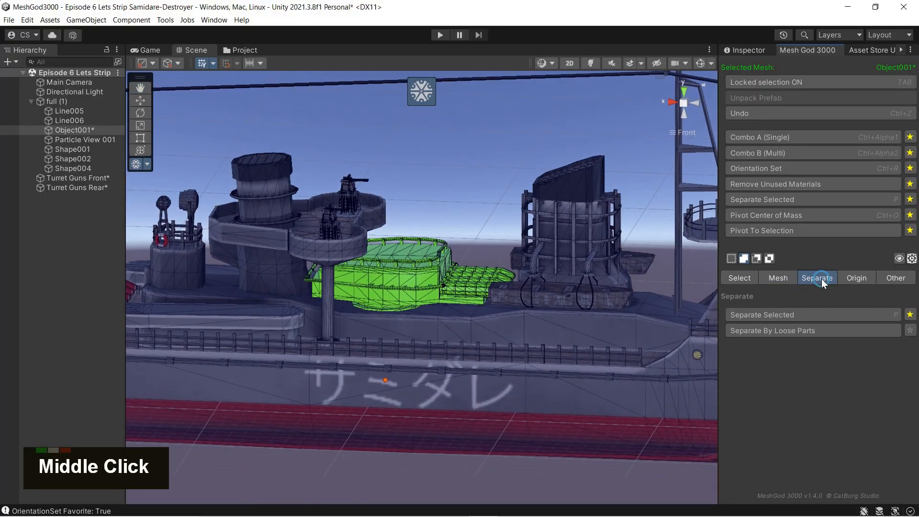
click(777, 315)
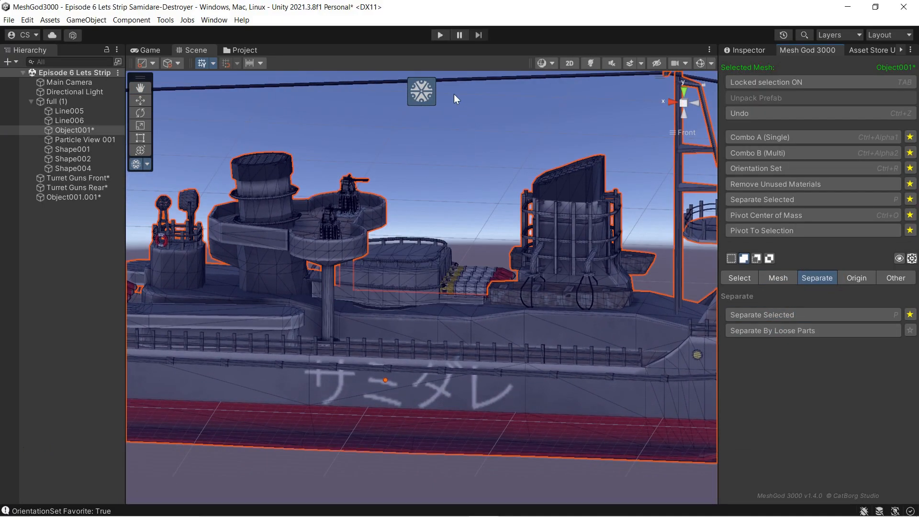
- Select the newly separated launcher object Object001.001* and turn mesh editing on for it
click(421, 92)
click(74, 196)
right_drag(335, 239, 368, 261)
click(422, 91)
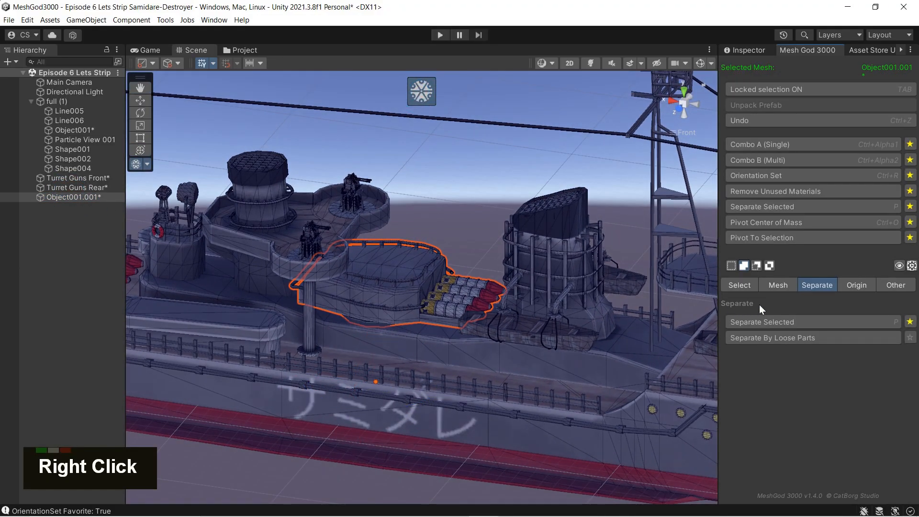
- Set the torpedo launcher's pivot to its center of mass and check it from the side
click(760, 226)
right_drag(550, 227, 526, 206)
click(695, 103)
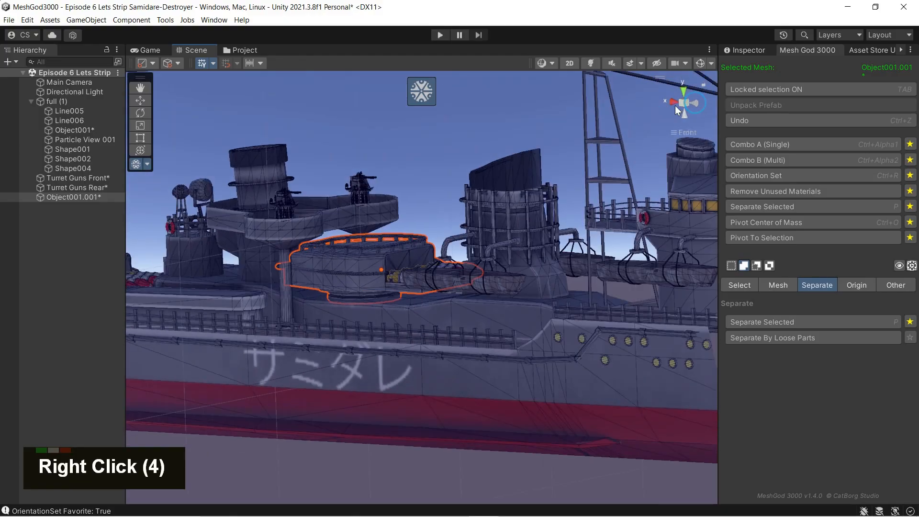
click(666, 104)
- Select the linked faces of the launcher's round base and move the object's pivot to that selection
middle_drag(471, 244, 511, 265)
scroll(491, 280, up, 3)
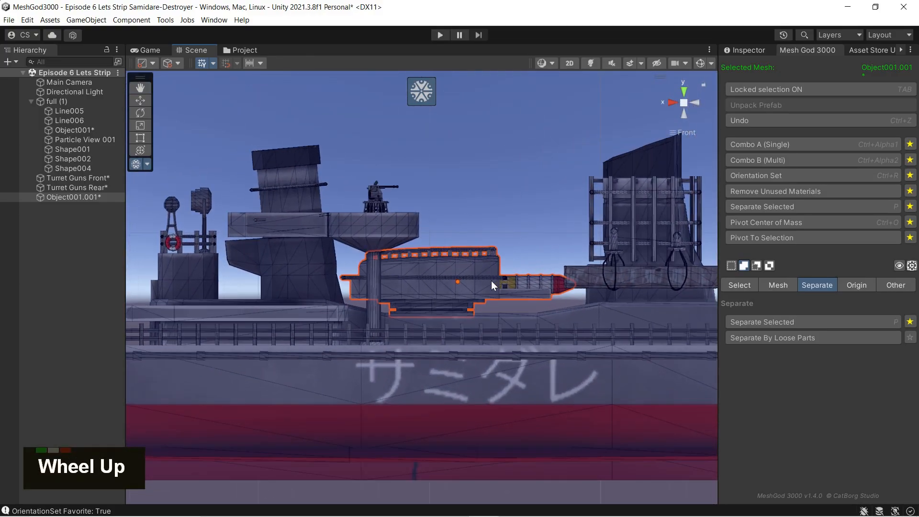
scroll(490, 281, up, 2)
key(l)
right_drag(462, 313, 810, 284)
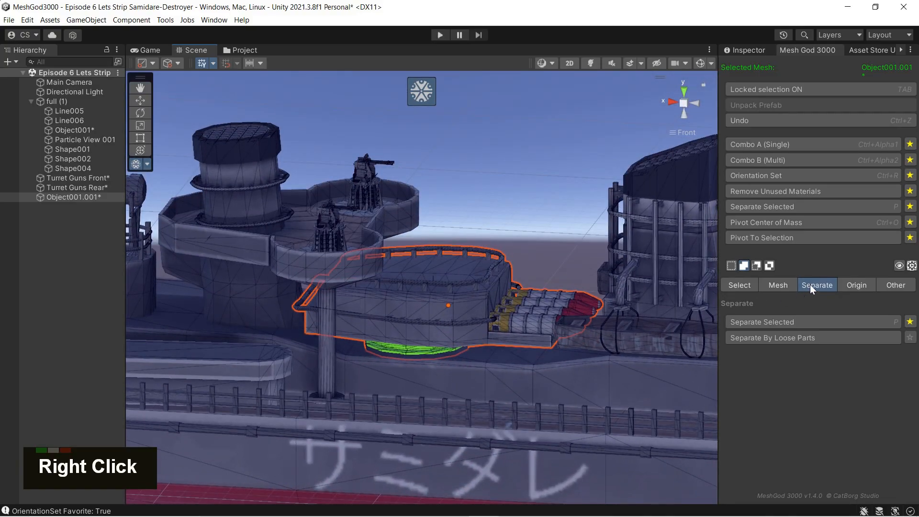
click(791, 237)
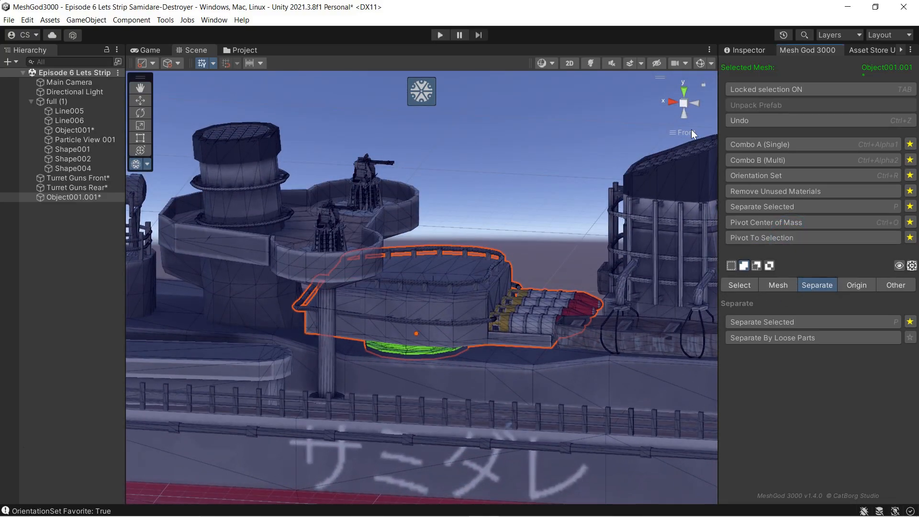
click(683, 102)
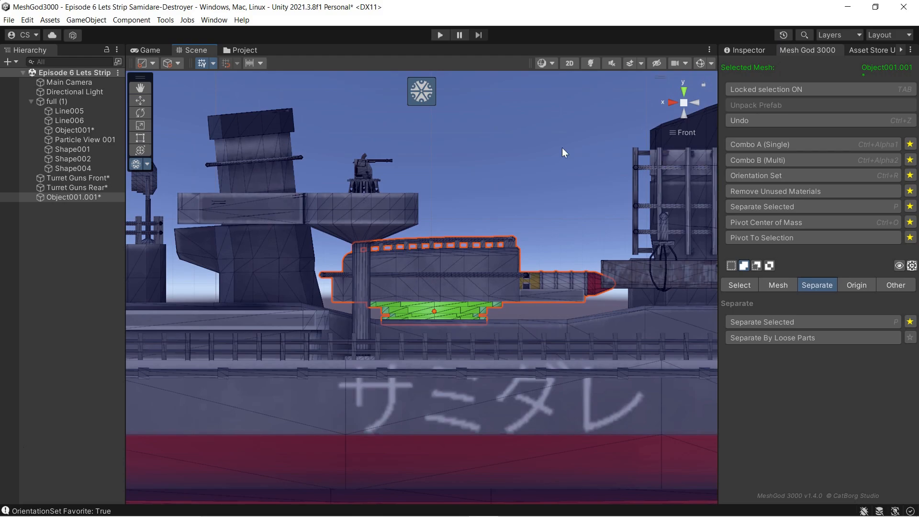
- Check the launcher's pivot outside mesh editing and remove the unused materials from the launcher
click(430, 99)
right_drag(504, 196, 623, 281)
click(423, 93)
right_drag(509, 234, 488, 220)
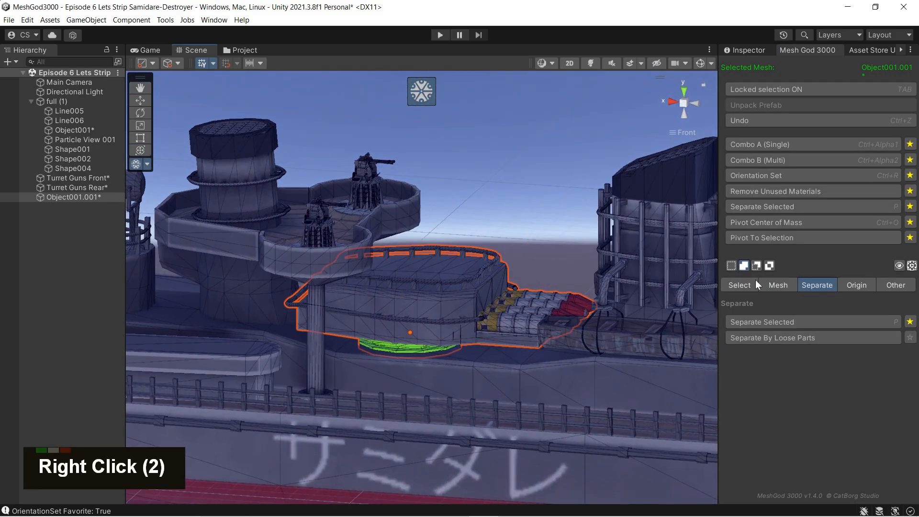
click(785, 190)
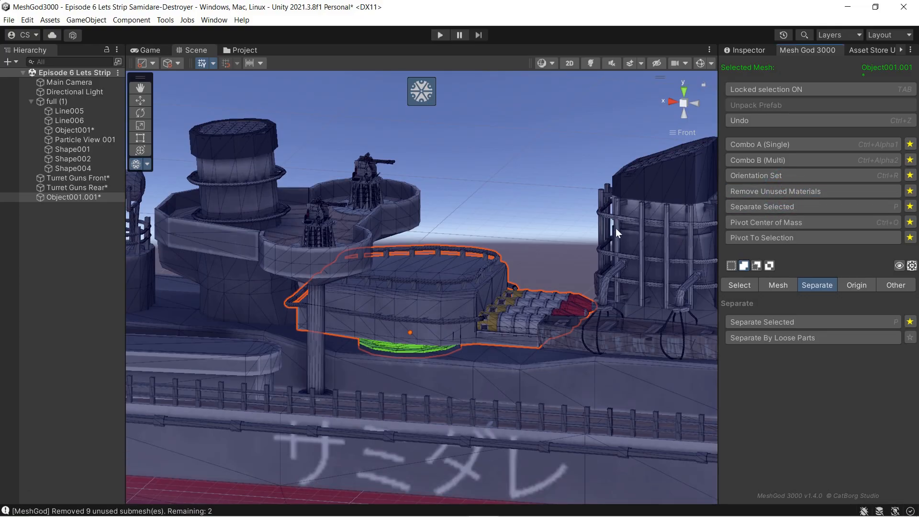
click(757, 52)
click(798, 51)
click(429, 100)
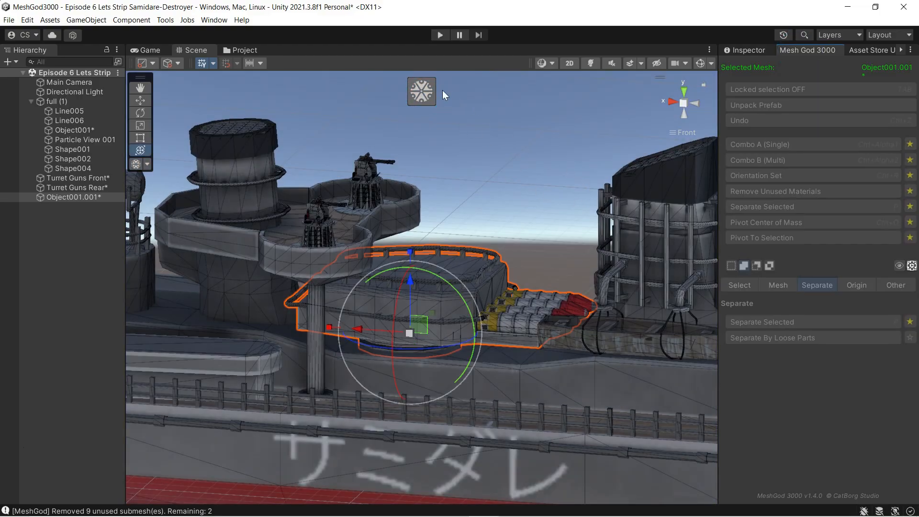
click(426, 93)
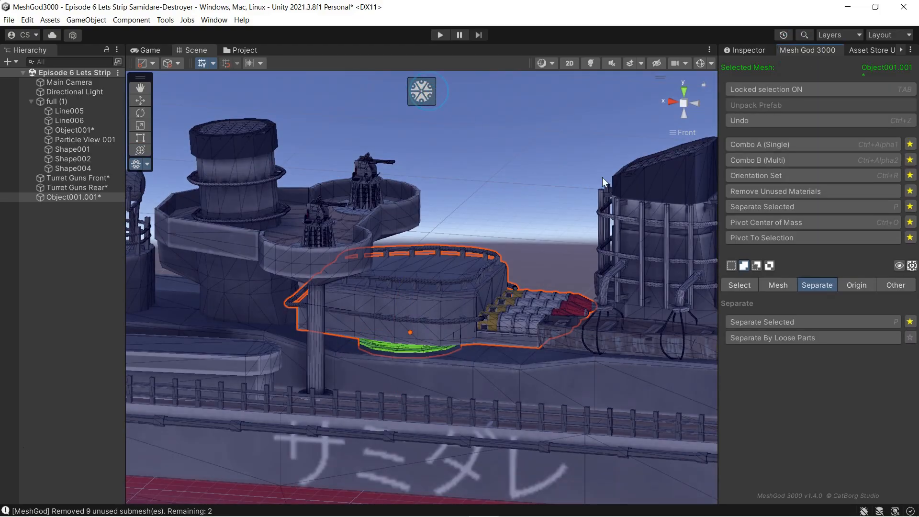
- Set the launcher's orientation with snapped rotations so Z points along the torpedoes and Y points up
click(770, 176)
right_drag(574, 279, 456, 291)
ctrl+drag(432, 290, 527, 392)
right_drag(528, 392, 529, 279)
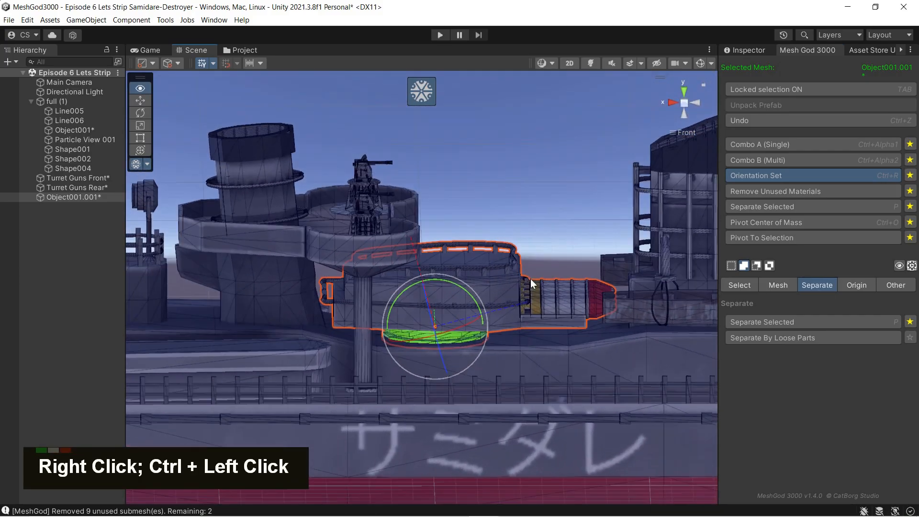
click(692, 103)
click(675, 103)
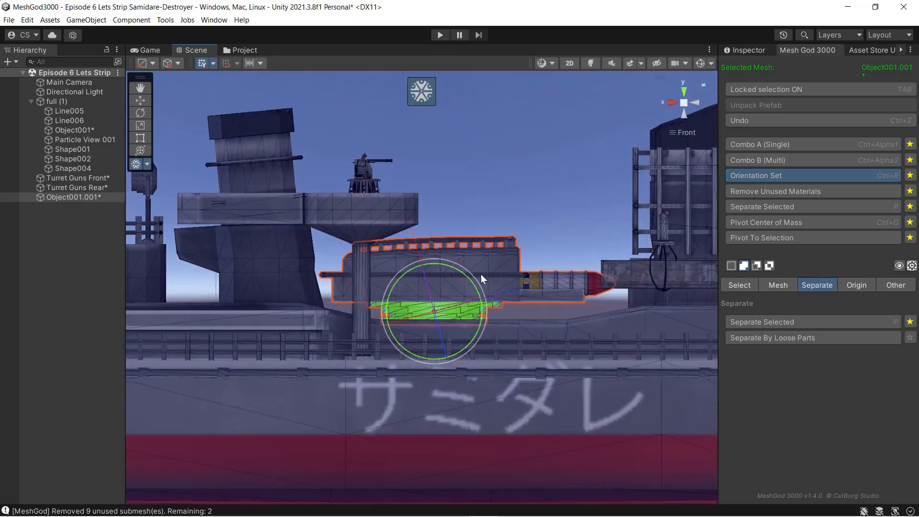
ctrl+drag(461, 276, 473, 300)
right_drag(474, 300, 332, 298)
ctrl+drag(332, 298, 224, 368)
right_drag(225, 369, 644, 218)
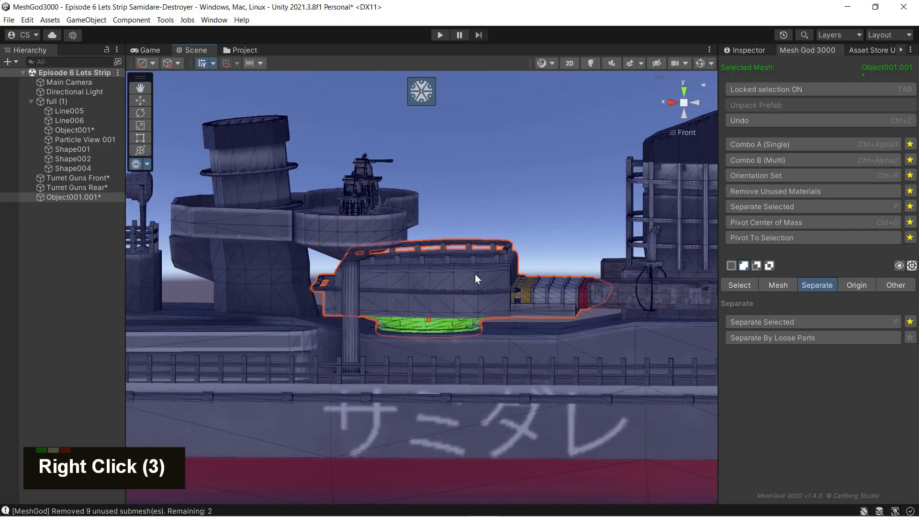
- Deselect all launcher faces and leave mesh editing to inspect the launcher's pivot and axes
right_drag(474, 274, 431, 323)
key(ctrl+a)
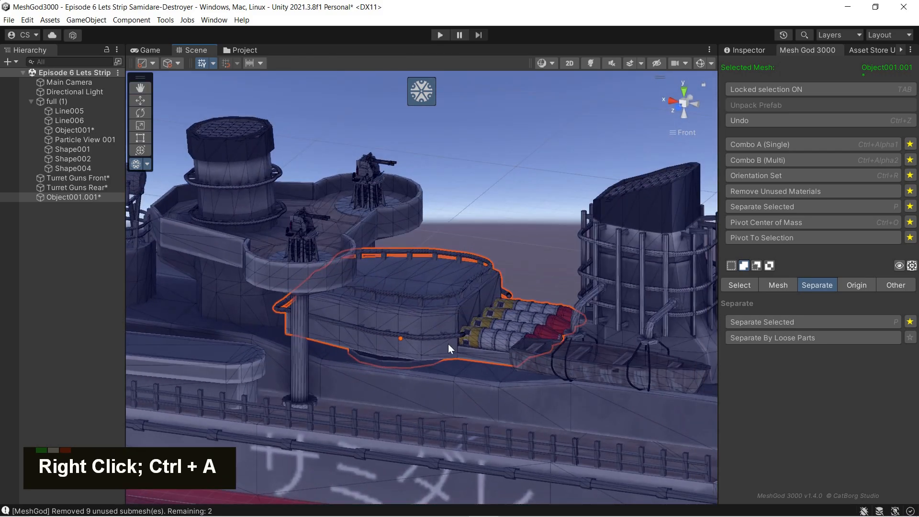
scroll(508, 327, down, 3)
right_drag(467, 289, 474, 380)
middle_drag(491, 368, 530, 343)
right_drag(530, 342, 497, 185)
scroll(489, 264, up, 3)
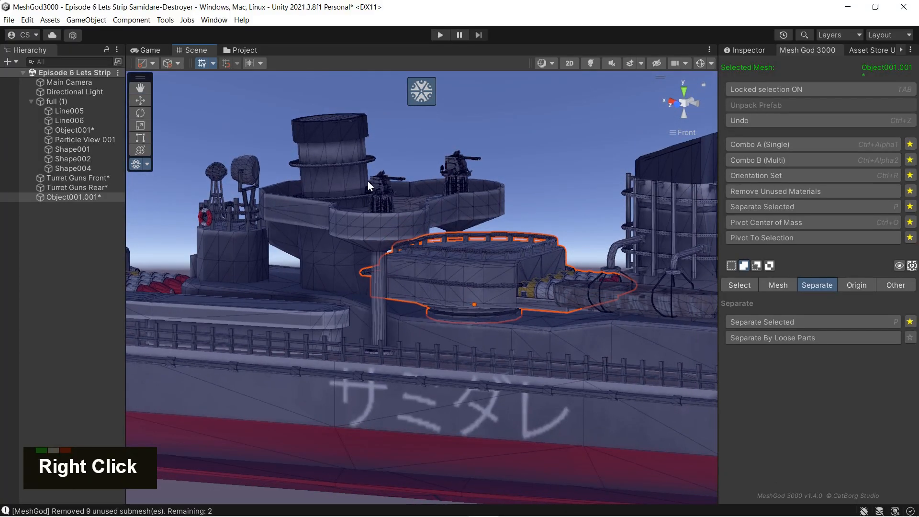
right_drag(364, 179, 402, 240)
right_drag(600, 288, 534, 400)
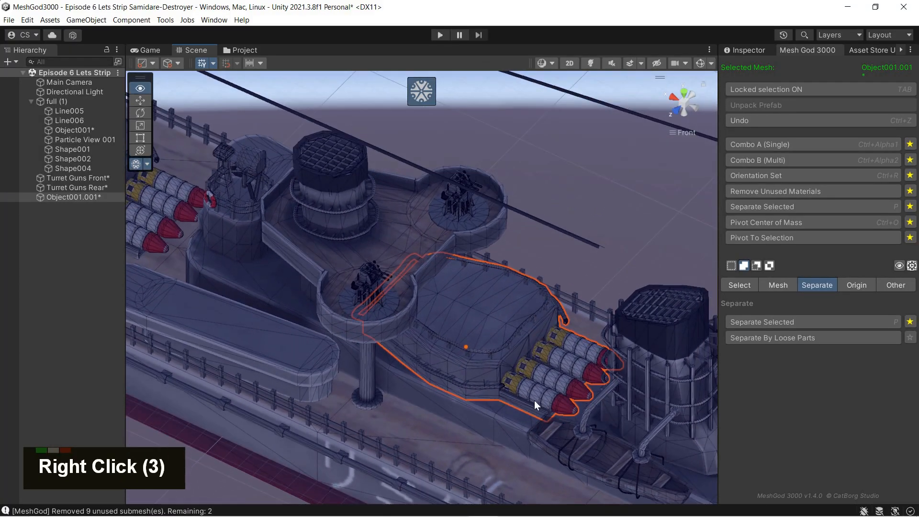
click(417, 94)
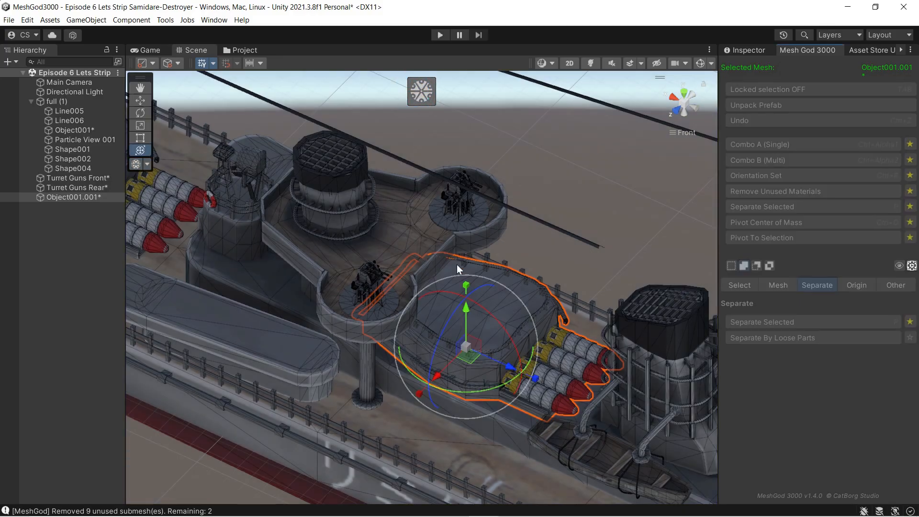
right_drag(457, 264, 515, 238)
- Rename the separated launcher object to "Turret Torpedos Front*"
click(72, 197)
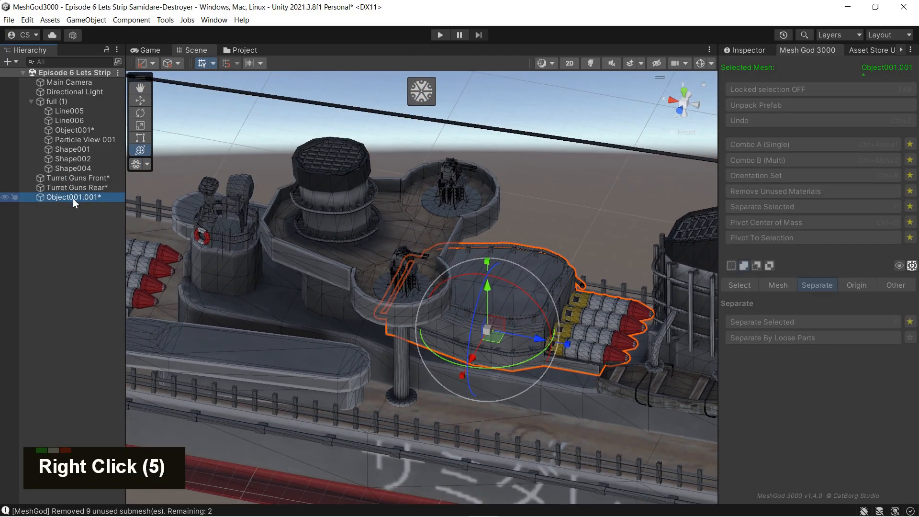
key(F2)
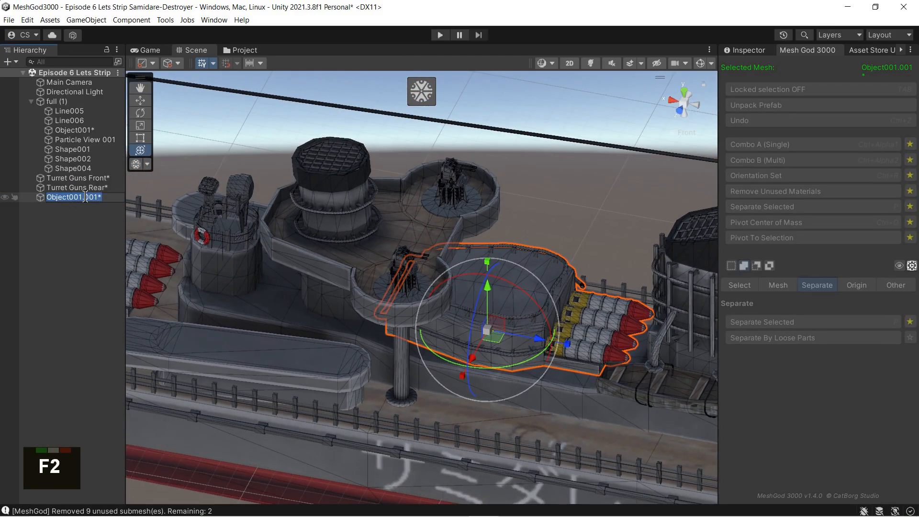
click(47, 199)
text(Turret )
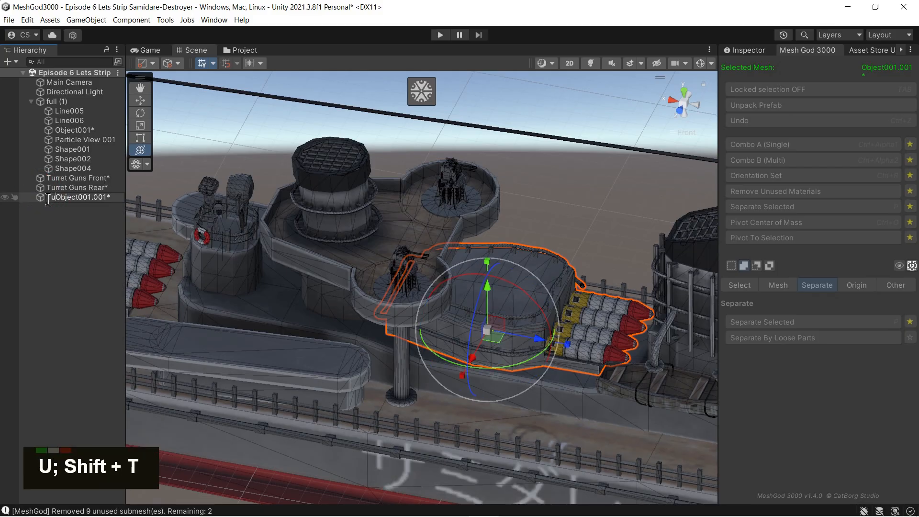
text(Torp)
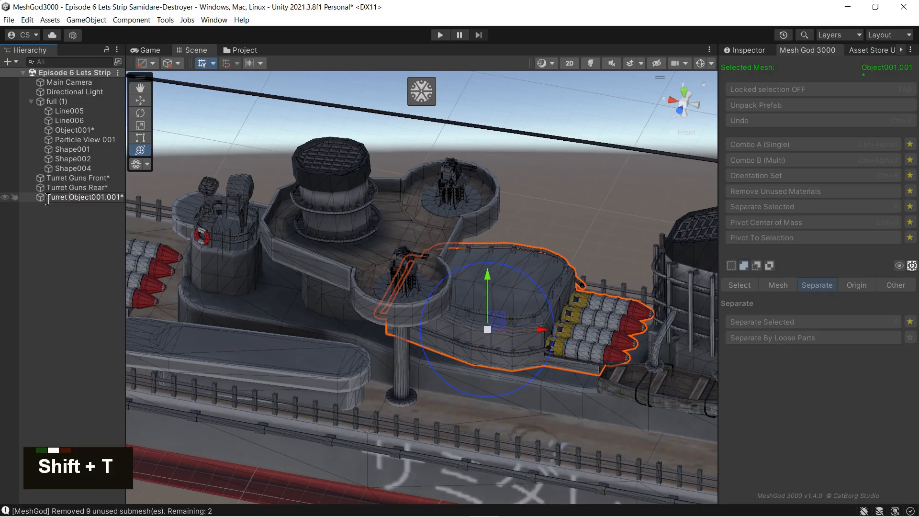
text(edos )
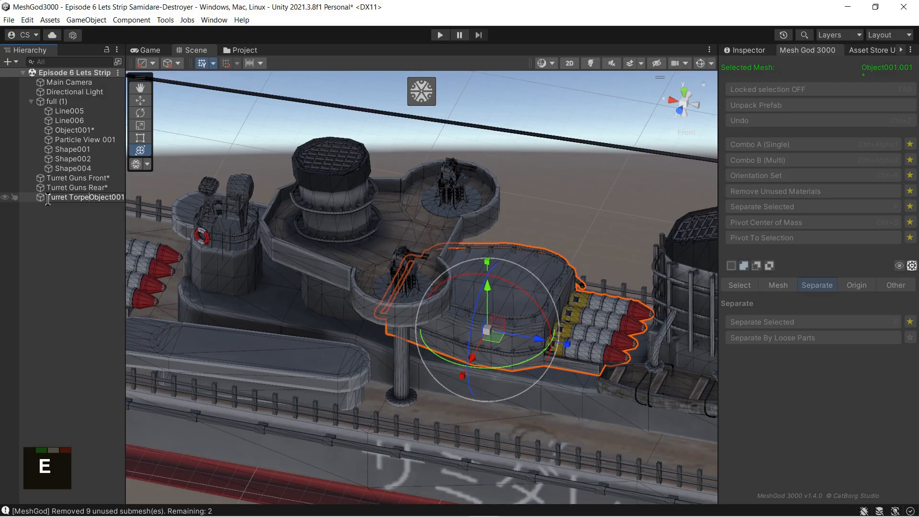
text(Front)
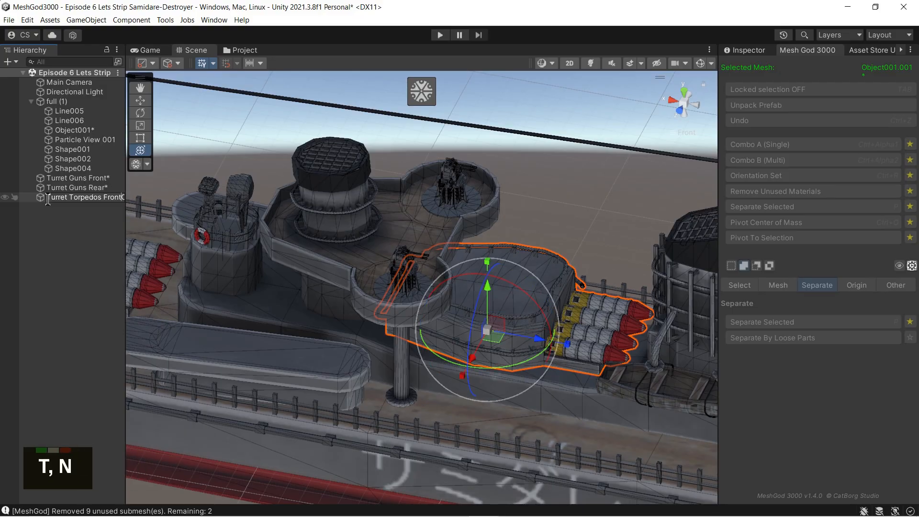
key(Delete)
key(Delete)
key(Delete)
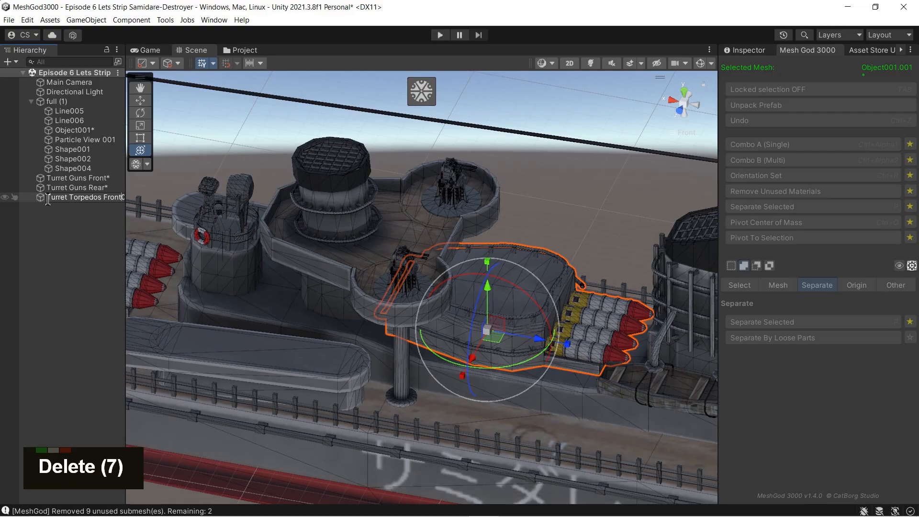
key(Delete)
key(Delete)
key(Delete)
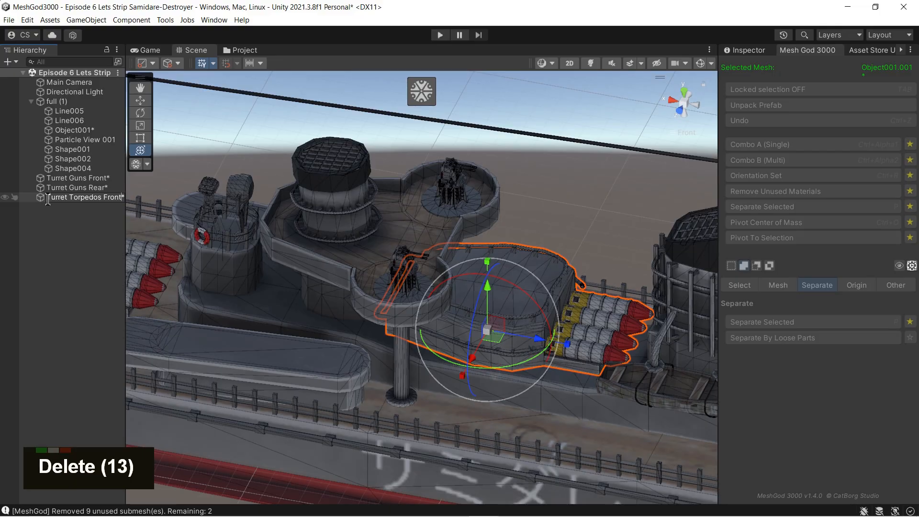
click(61, 251)
- Widen the object hierarchy to fit the launcher's full name
right_drag(534, 330, 577, 312)
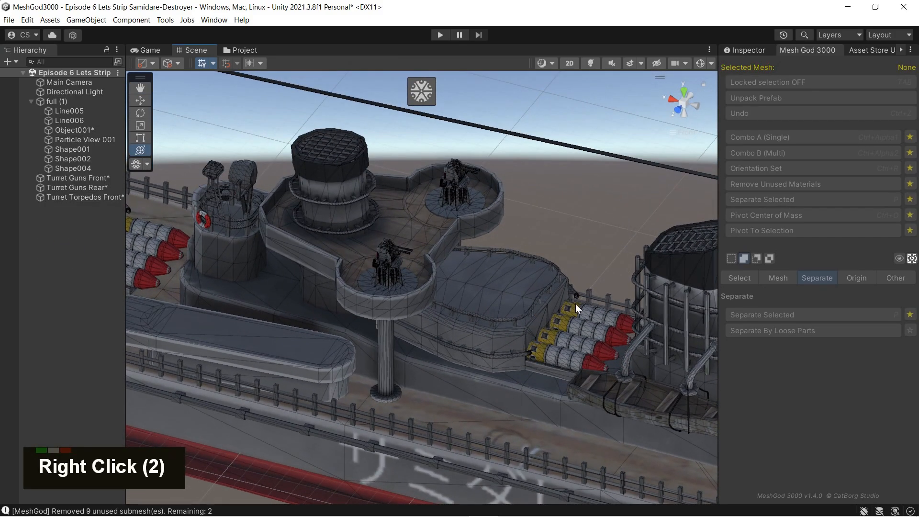
drag(125, 214, 142, 213)
right_drag(569, 301, 552, 302)
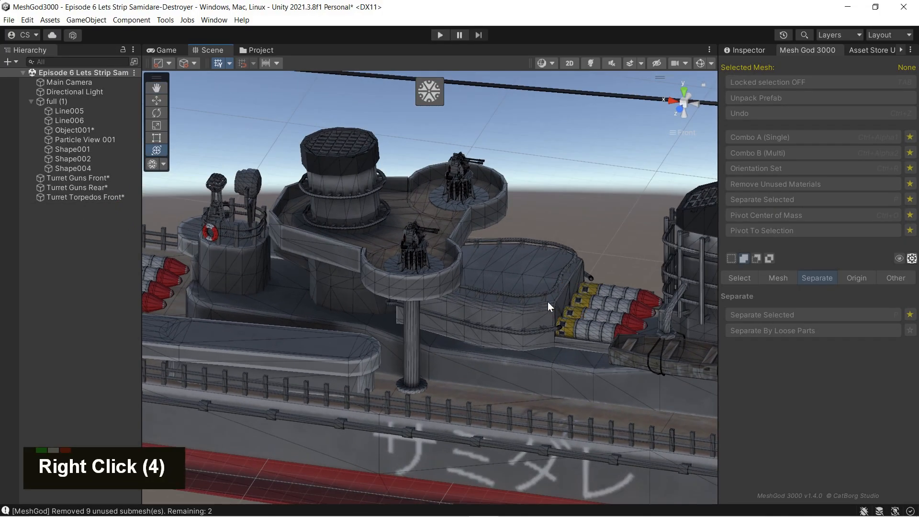
- Test-rotate Turret Torpedos Front* about its vertical axis in snapped increments and examine its torpedoes up close
click(549, 310)
shift+middle_drag(538, 304, 470, 267)
ctrl+drag(407, 247, 431, 252)
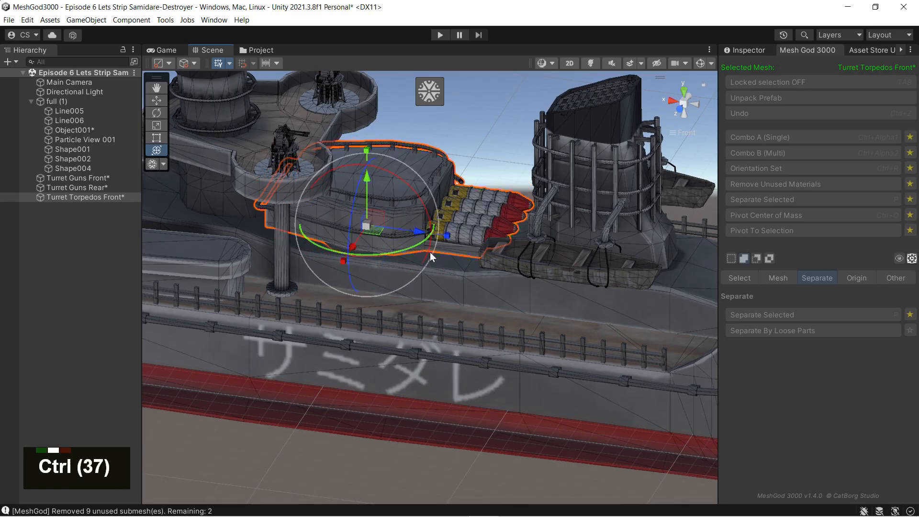
right_drag(456, 264, 457, 299)
scroll(462, 298, up, 4)
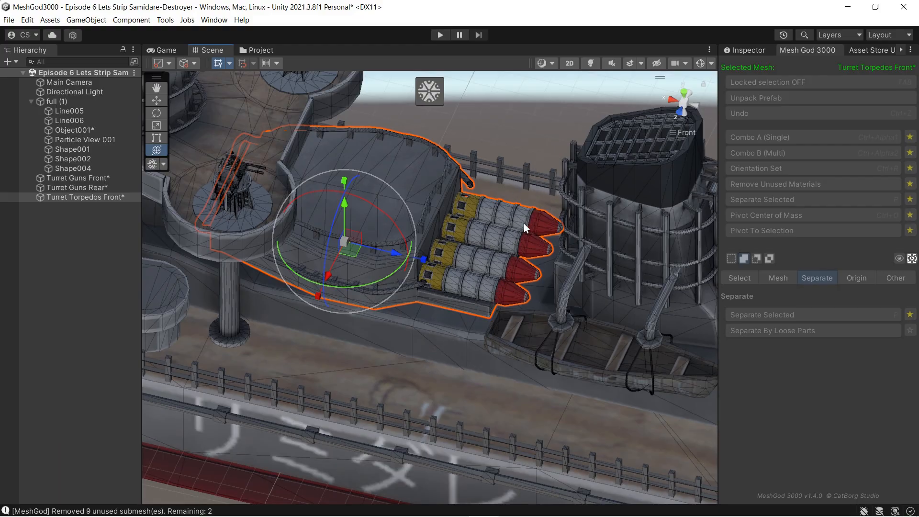
scroll(524, 223, down, 2)
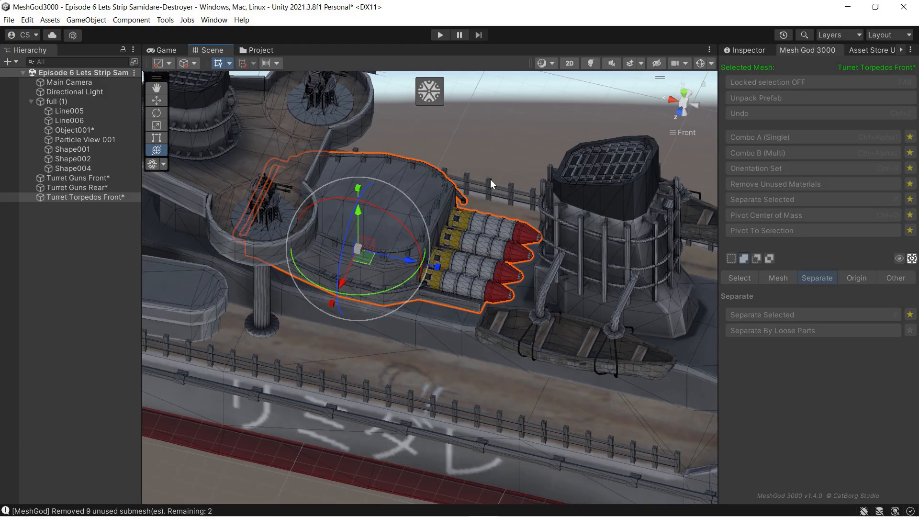
- Open the ComboA asset in MeshGod3000's Resources/MeshOperations folder and display its settings
click(262, 51)
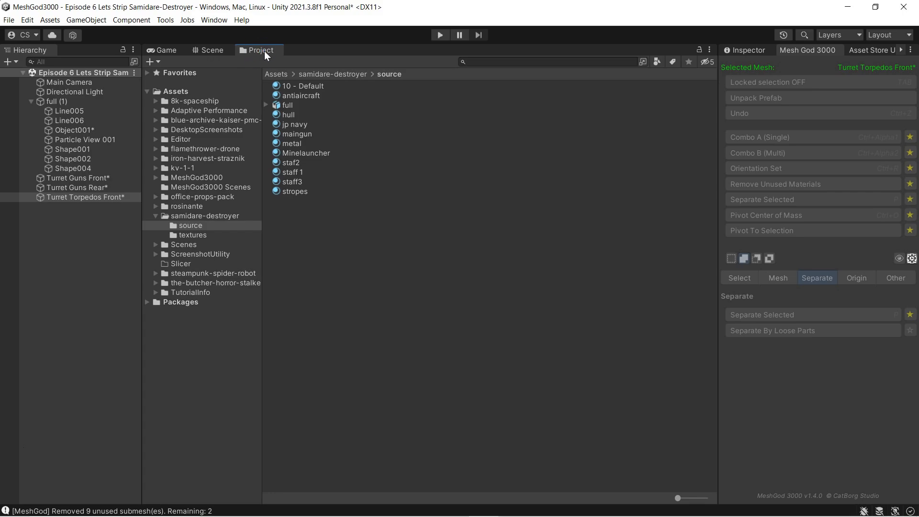
click(156, 177)
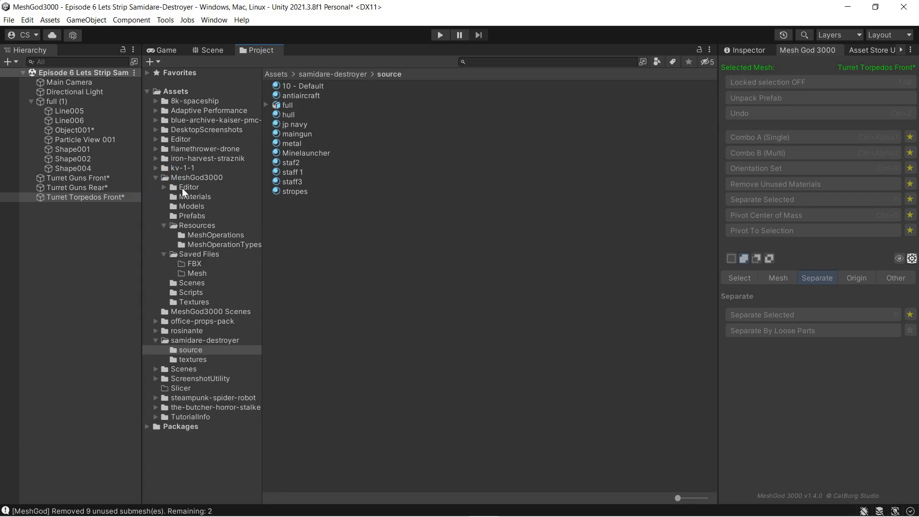
click(202, 235)
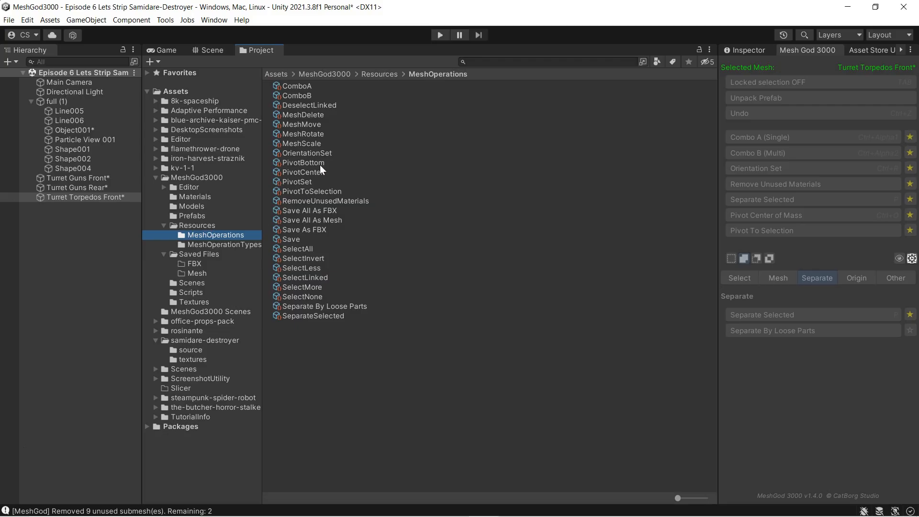
click(303, 86)
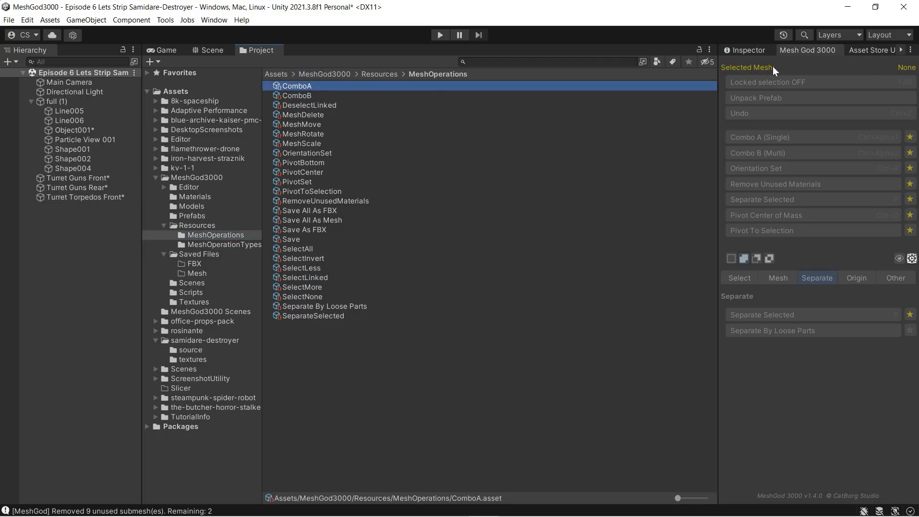
click(749, 51)
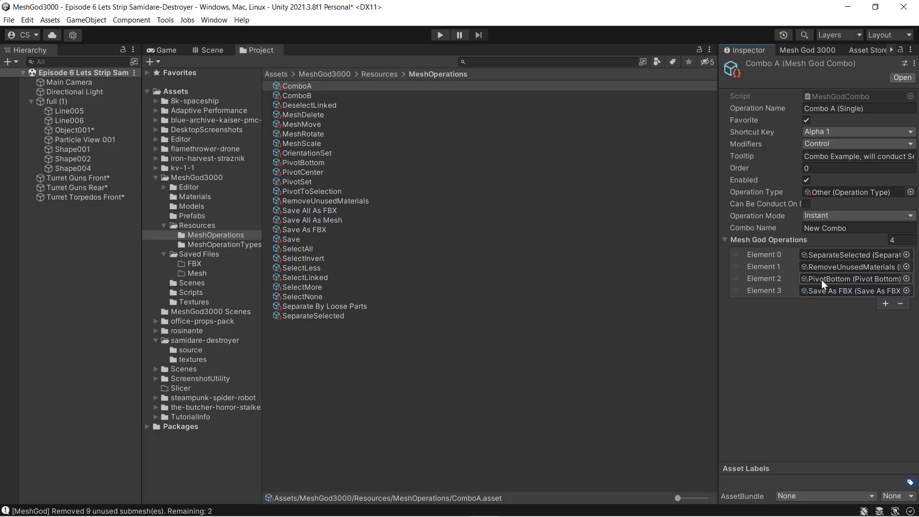
- In Combo A, replace the PivotBottom operation with PivotCenter, remove the Save As FBX operation, and return to the scene
drag(314, 173, 832, 281)
click(775, 293)
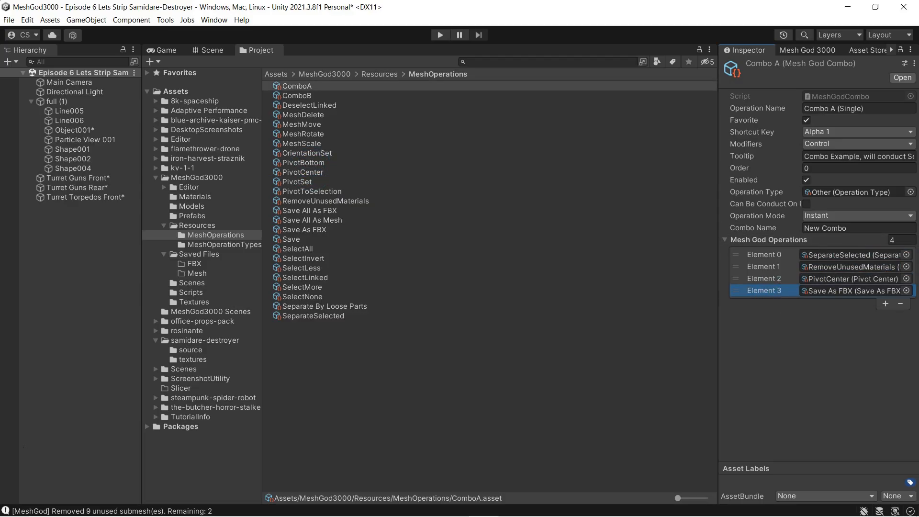
click(900, 303)
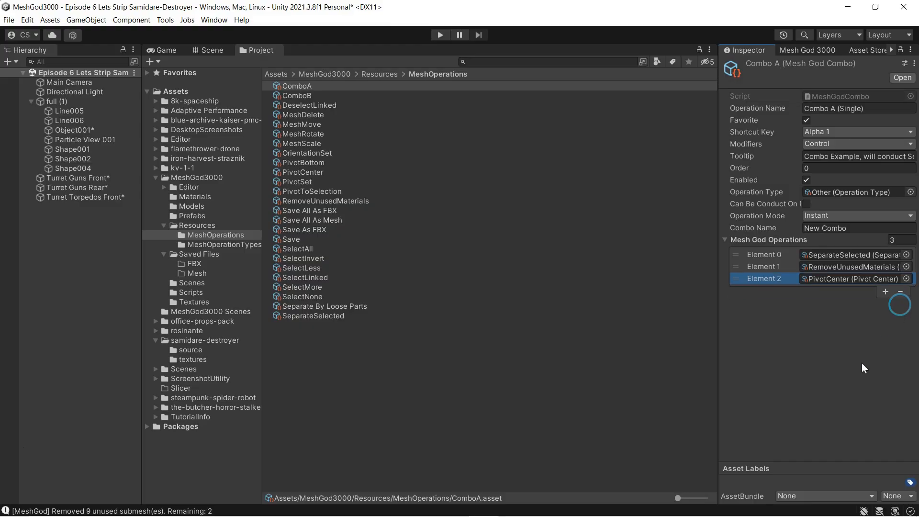
click(201, 50)
right_click(414, 234)
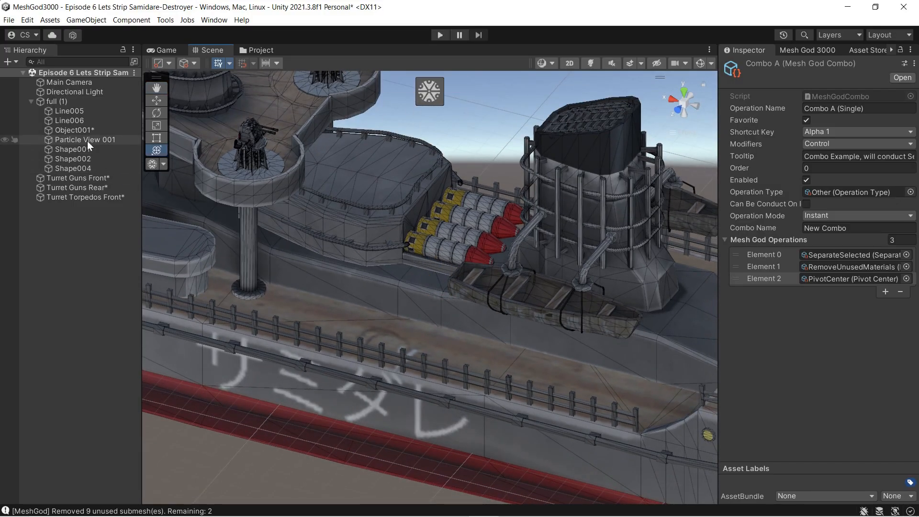
click(77, 130)
click(795, 51)
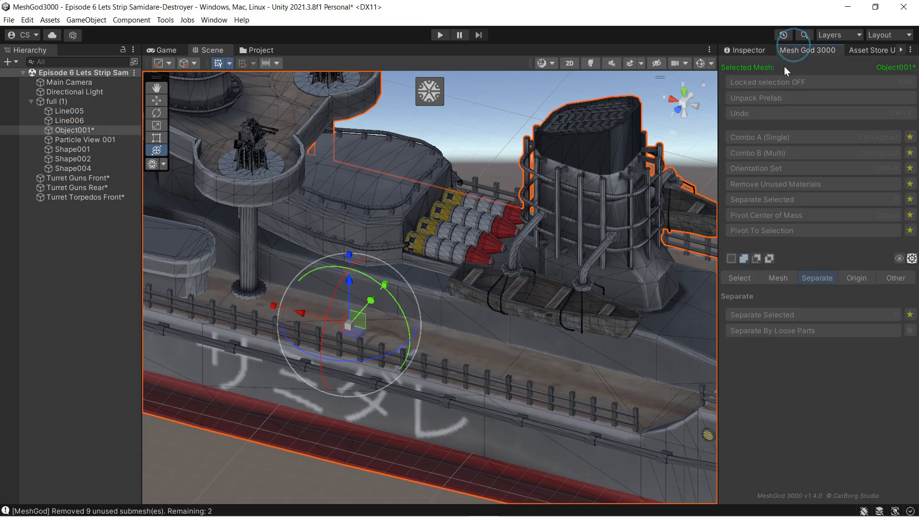
scroll(528, 261, down, 2)
middle_drag(528, 261, 444, 131)
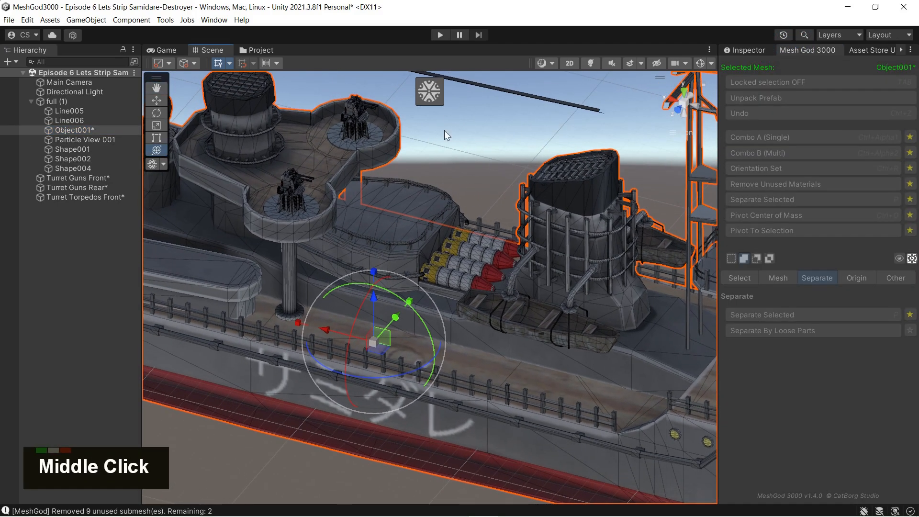
click(429, 94)
right_drag(466, 204, 448, 286)
key(l)
key(ctrl+a)
click(428, 93)
- Separate the nearest torpedo from Turret Torpedos Front* with Combo A (Single) and check the new object's pivot
click(107, 197)
click(428, 94)
key(l)
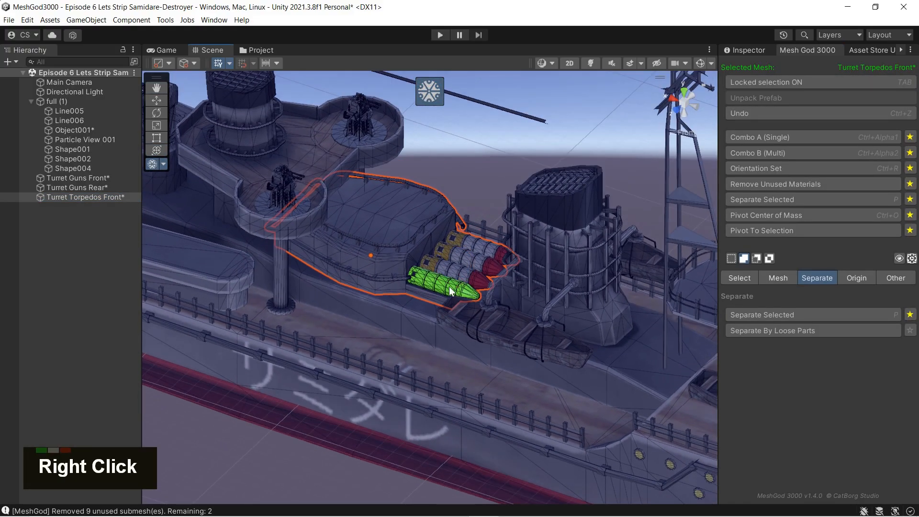
click(750, 137)
key(Tab)
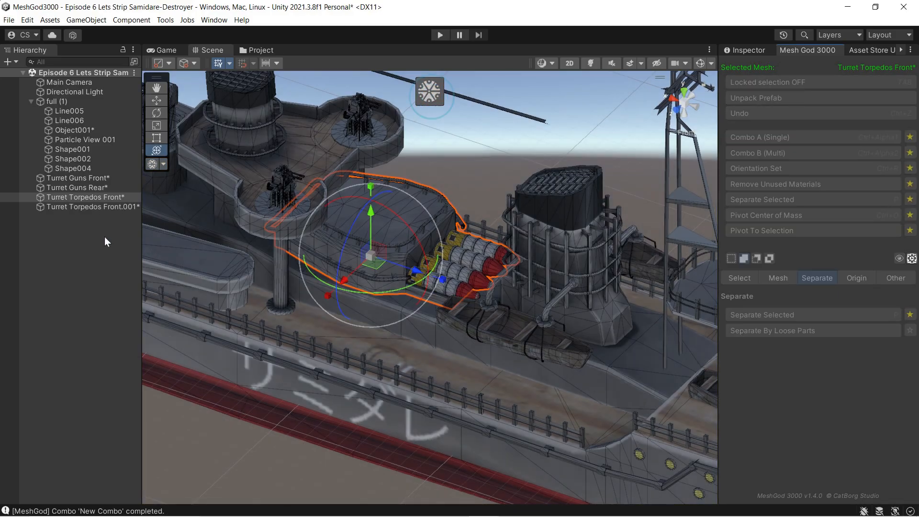
click(113, 206)
right_drag(307, 307, 441, 363)
scroll(424, 301, up, 2)
- Separate the second-nearest torpedo from Turret Torpedos Front* with Combo A (Single)
click(90, 197)
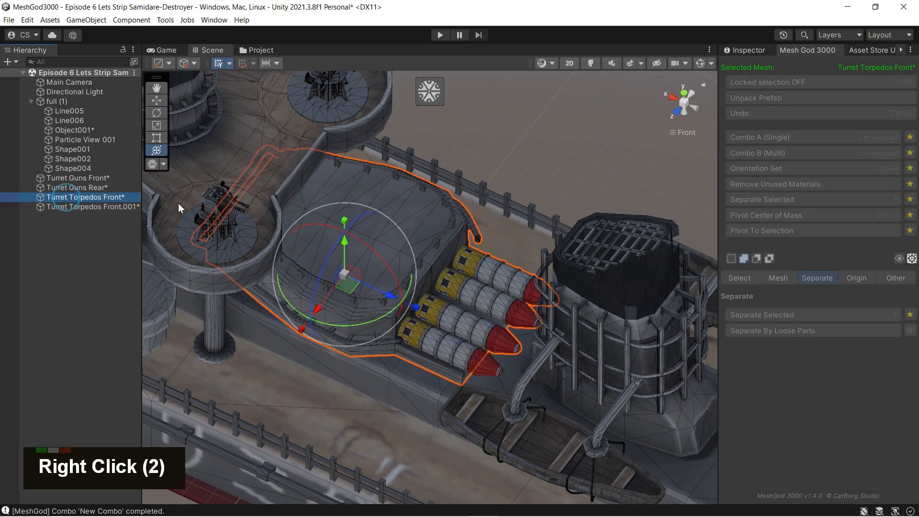
right_drag(417, 235, 449, 211)
key(Tab)
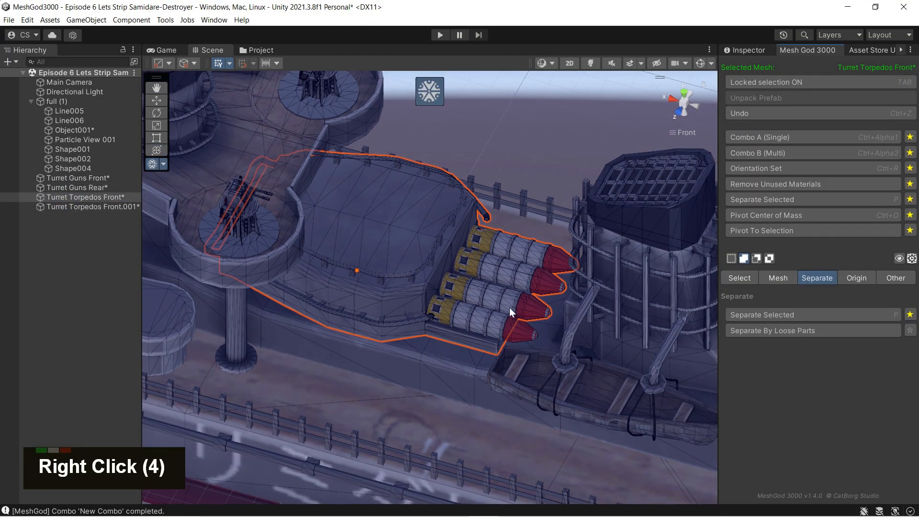
key(l)
right_drag(512, 306, 516, 309)
right_drag(485, 282, 502, 305)
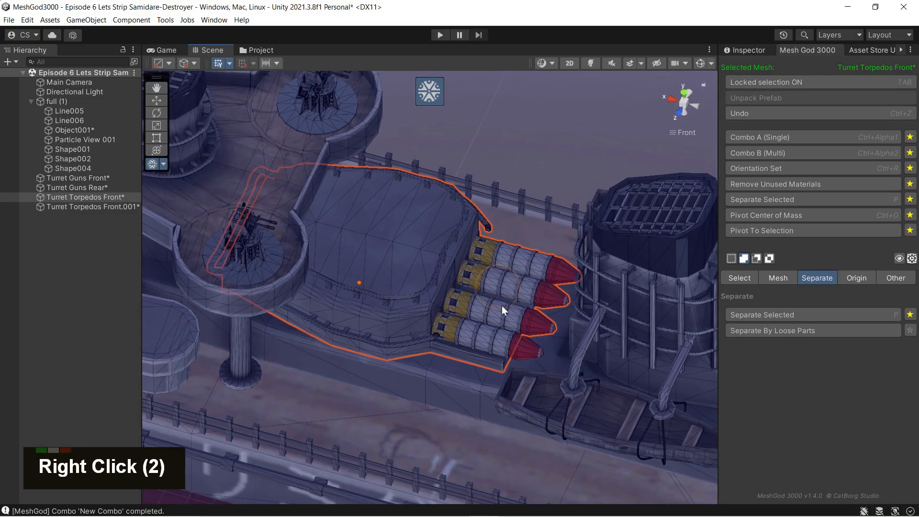
key(l)
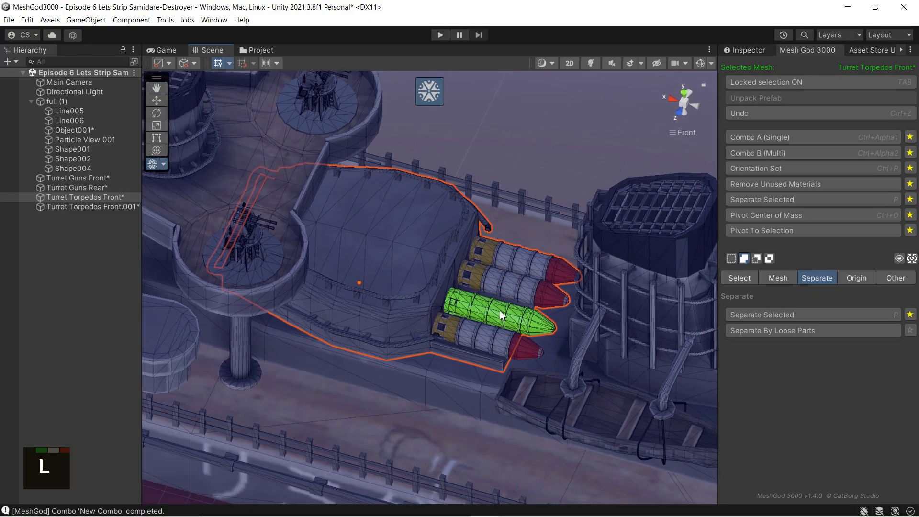
click(761, 137)
click(434, 101)
- Inspect the pivot, transform and materials of the separated Turret Torpedos Front.002*
click(129, 216)
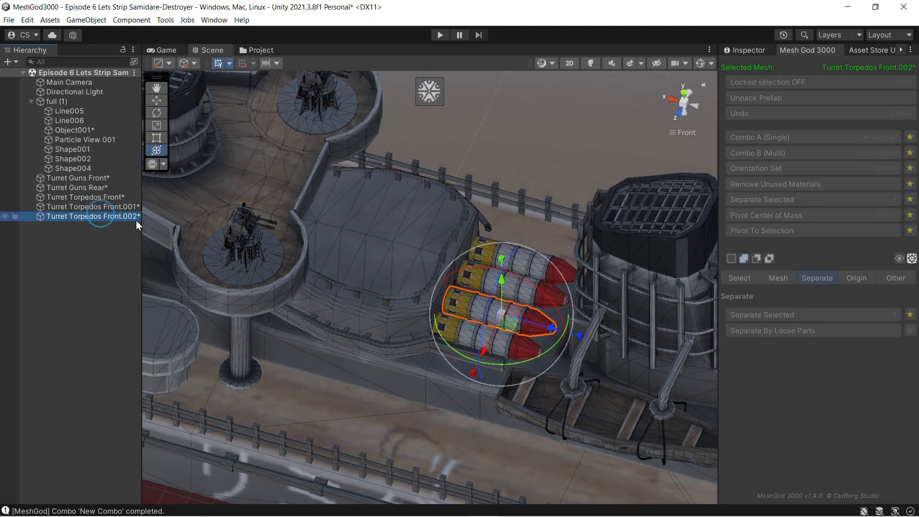
right_drag(474, 289, 488, 293)
click(763, 51)
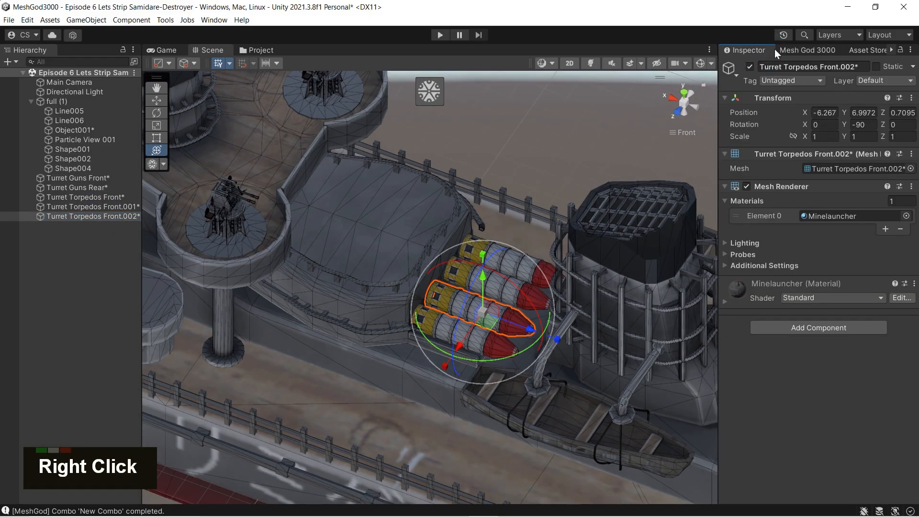
click(795, 49)
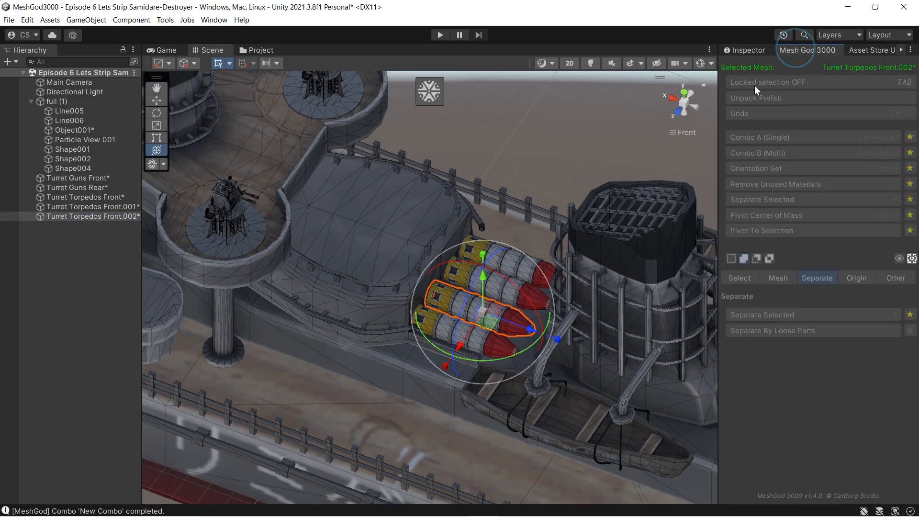
- Separate the third torpedo from Turret Torpedos Front* with Combo A (Single)
click(89, 197)
click(433, 94)
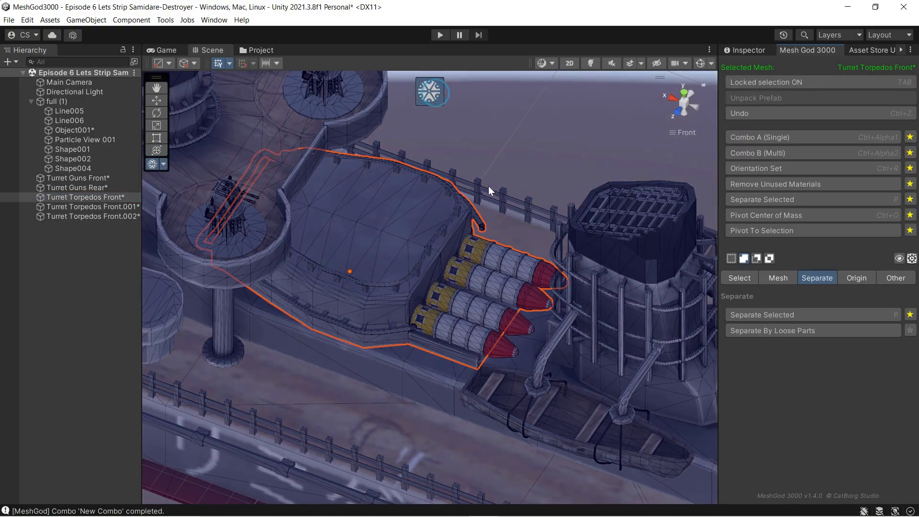
click(508, 296)
click(766, 137)
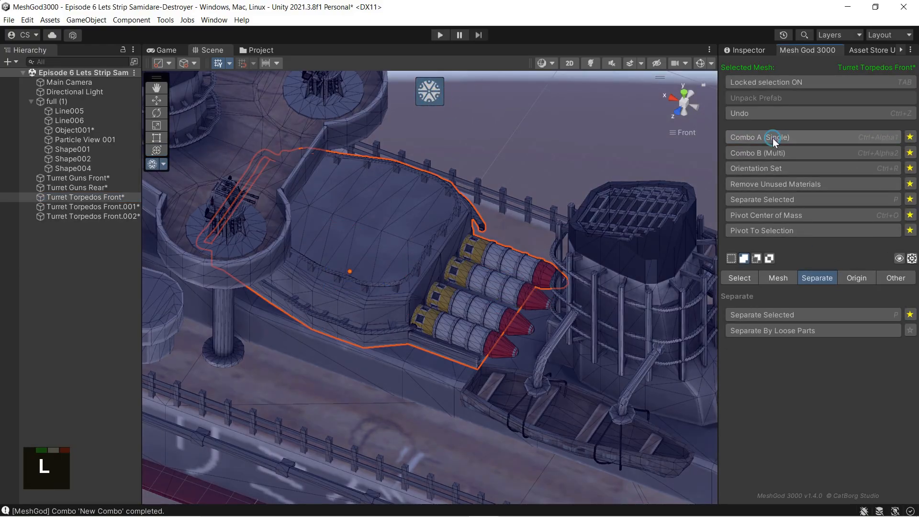
click(429, 92)
- Separate the last, farthest torpedo from Turret Torpedos Front* with Combo A (Single)
right_drag(425, 103, 163, 266)
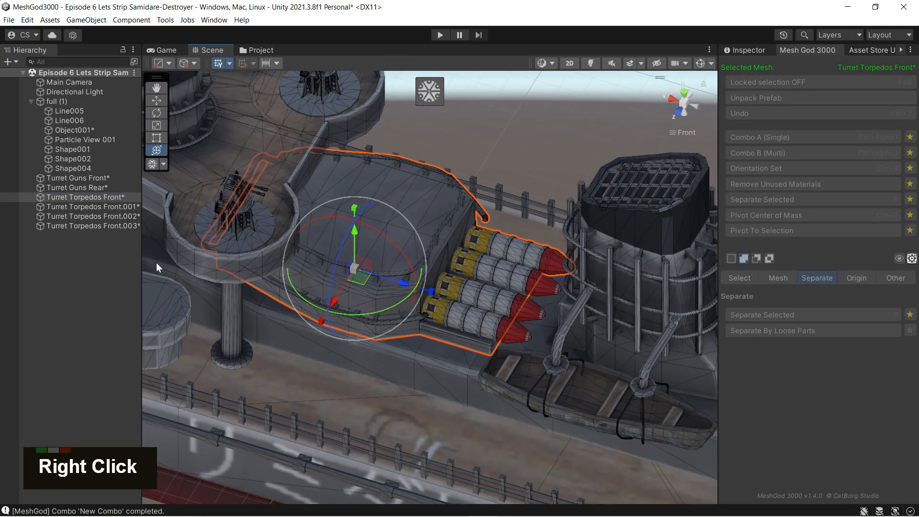
click(430, 92)
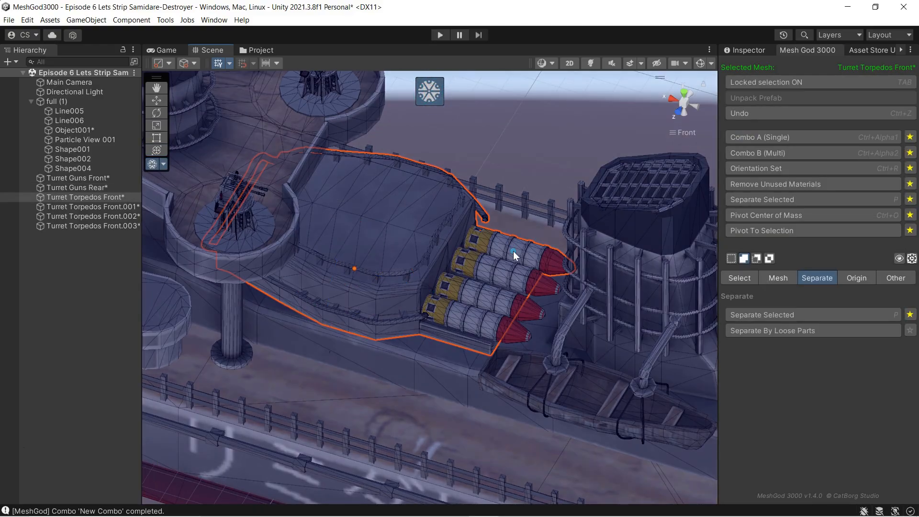
key(l)
click(766, 137)
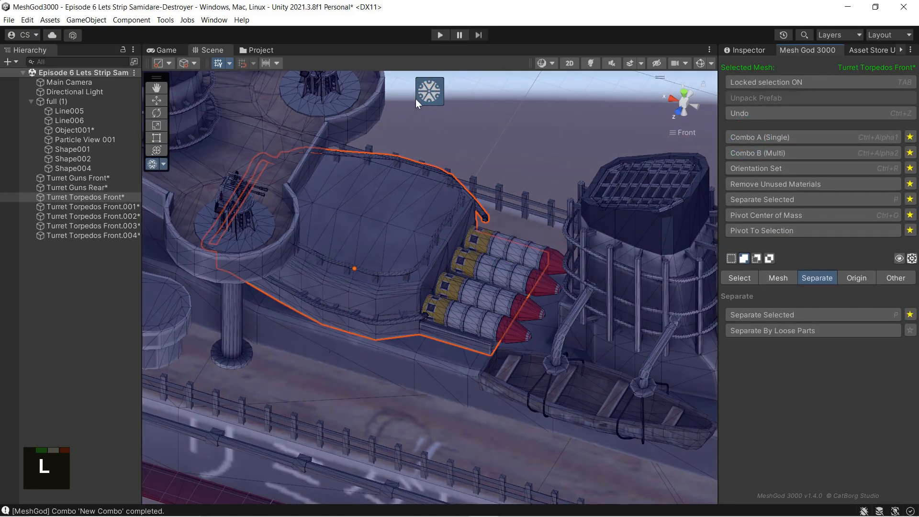
click(430, 92)
- Parent the four separated torpedo objects, .001* to .004*, under Turret Torpedos Front*
click(118, 233)
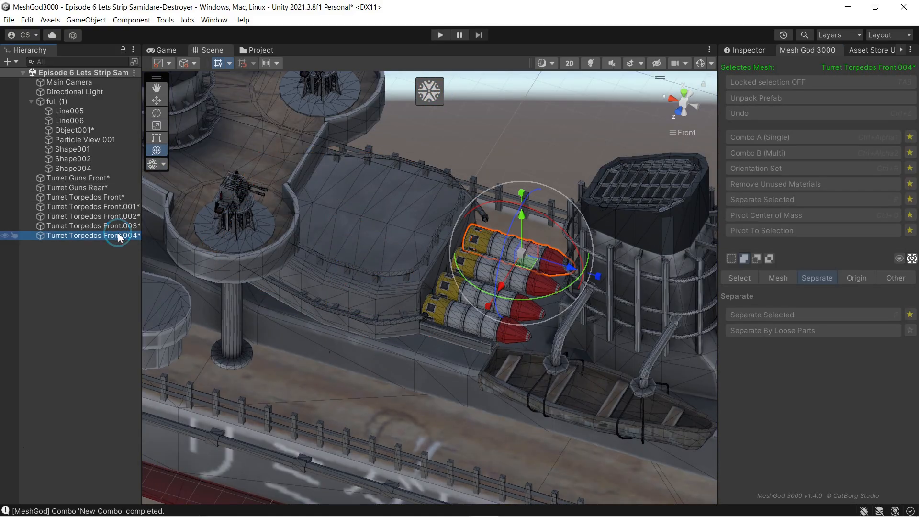
shift+click(101, 209)
drag(135, 217, 84, 199)
- Test-rotate Turret Torpedos Front* in snapped increments to check that its child torpedoes follow
double_click(83, 197)
right_drag(406, 287, 448, 298)
scroll(476, 290, down, 5)
ctrl+drag(447, 299, 405, 361)
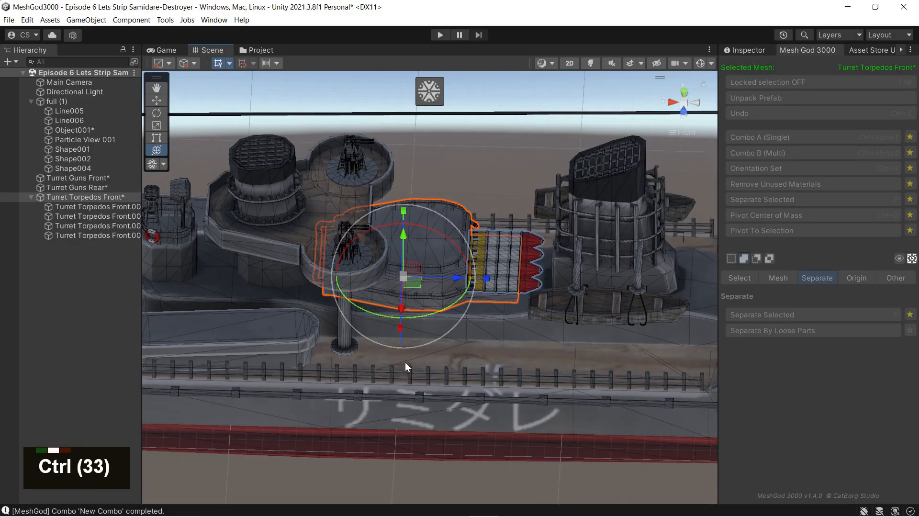
- Look along the deck from the front torpedo launcher to the rear one and examine the remaining parts
middle_drag(405, 362, 520, 348)
scroll(476, 337, down, 3)
right_drag(521, 348, 456, 360)
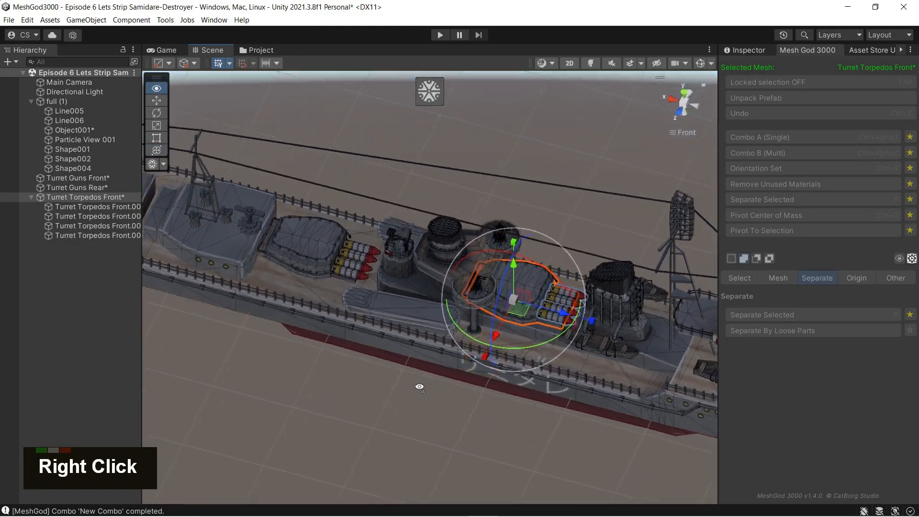
scroll(401, 339, up, 2)
middle_drag(401, 338, 447, 341)
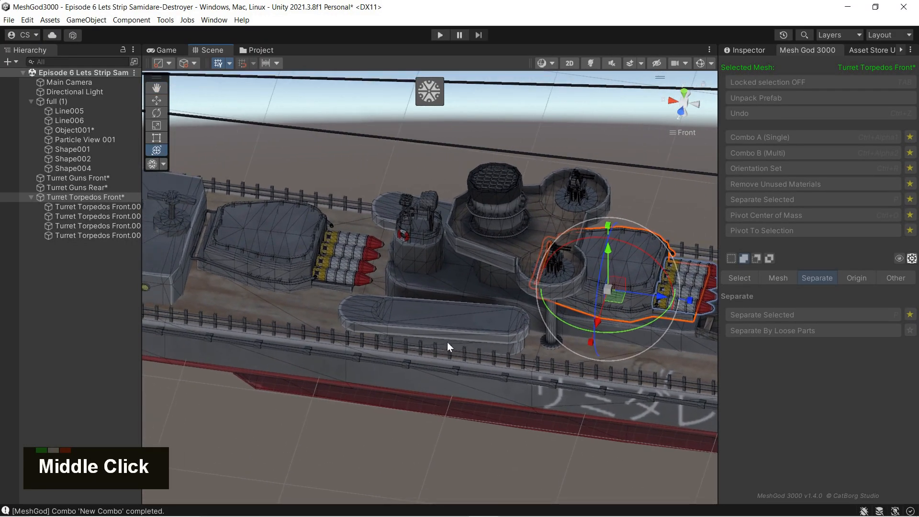
right_drag(435, 321, 412, 319)
scroll(379, 320, down, 1)
scroll(380, 319, down, 2)
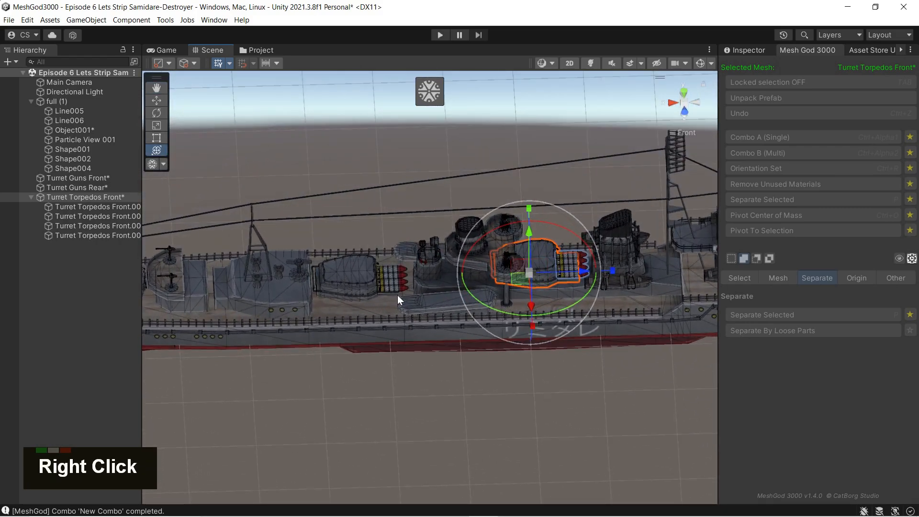
- Open Object001* for mesh editing and select the linked housing faces of the rear torpedo launcher
click(32, 196)
click(74, 130)
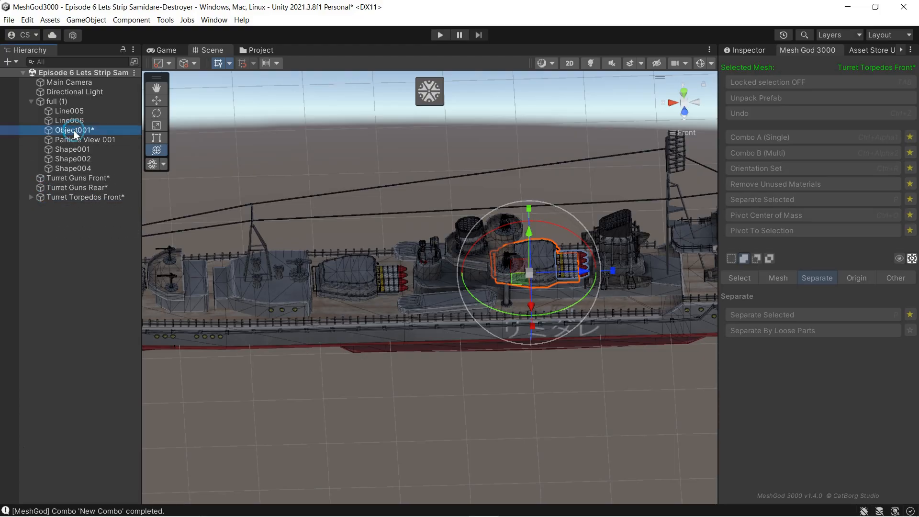
click(685, 113)
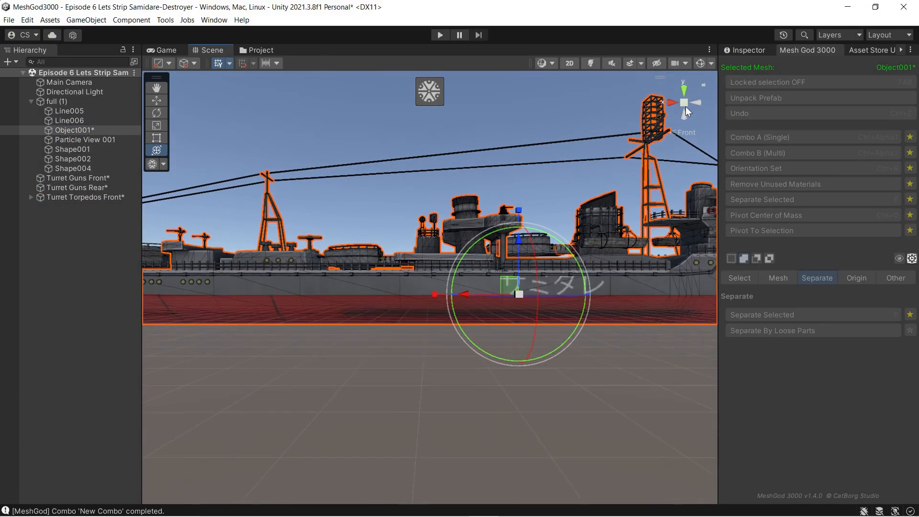
middle_drag(621, 146, 628, 153)
right_drag(628, 153, 539, 348)
scroll(539, 348, up, 5)
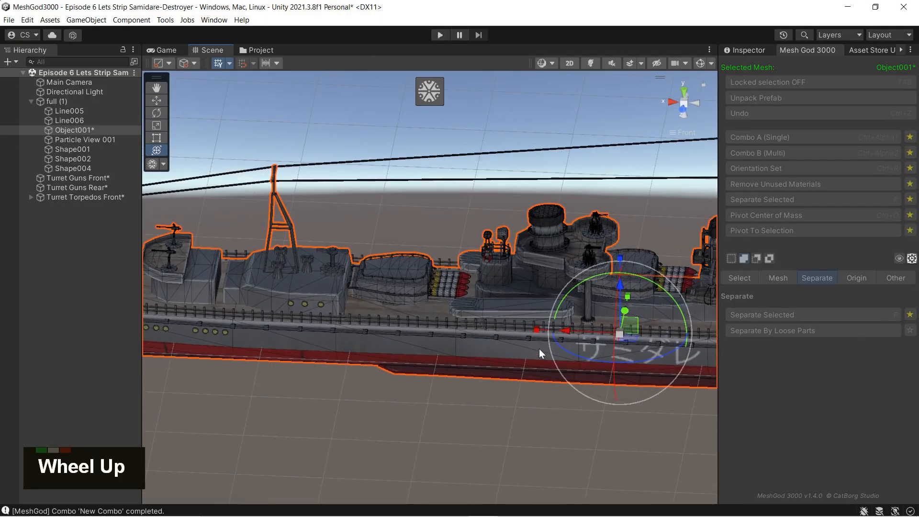
middle_drag(533, 358, 522, 350)
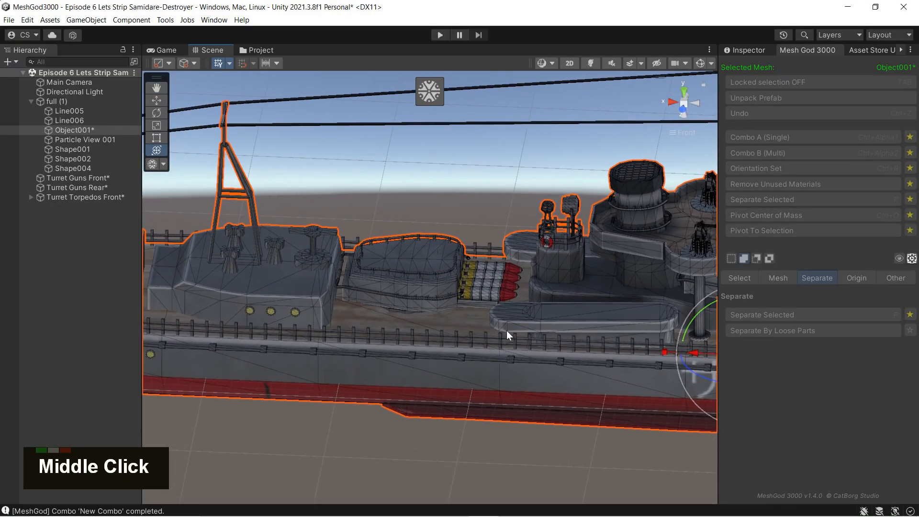
scroll(461, 324, up, 2)
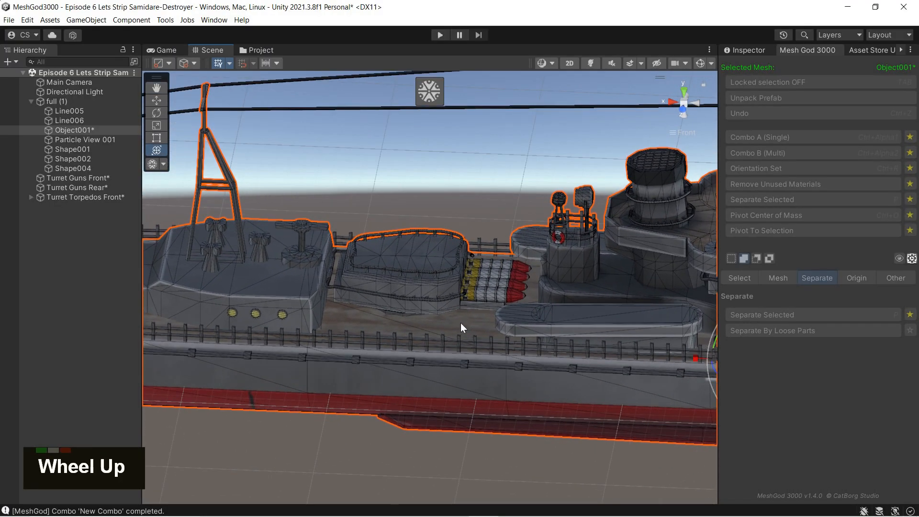
click(430, 98)
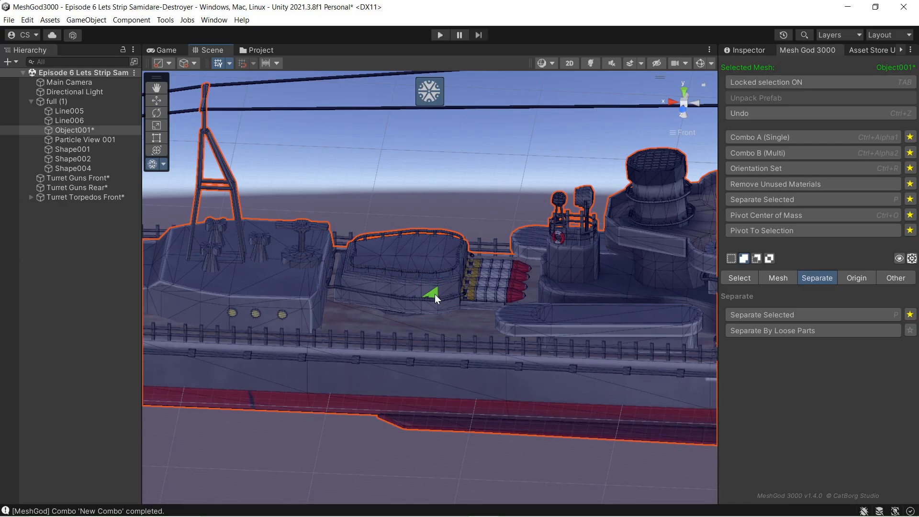
key(l)
key(shift+f)
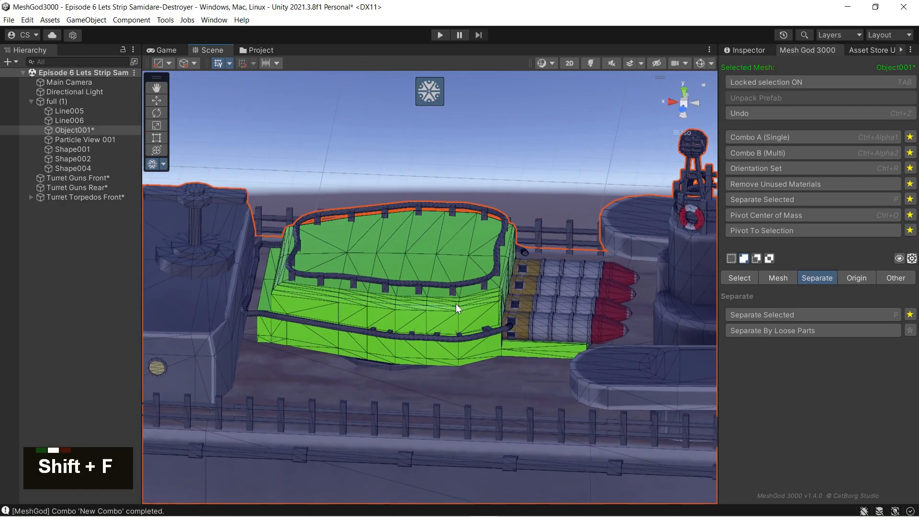
- Box-select the rear launcher's railings and the back ends of its torpedoes in front view, adding them to the selection
click(683, 111)
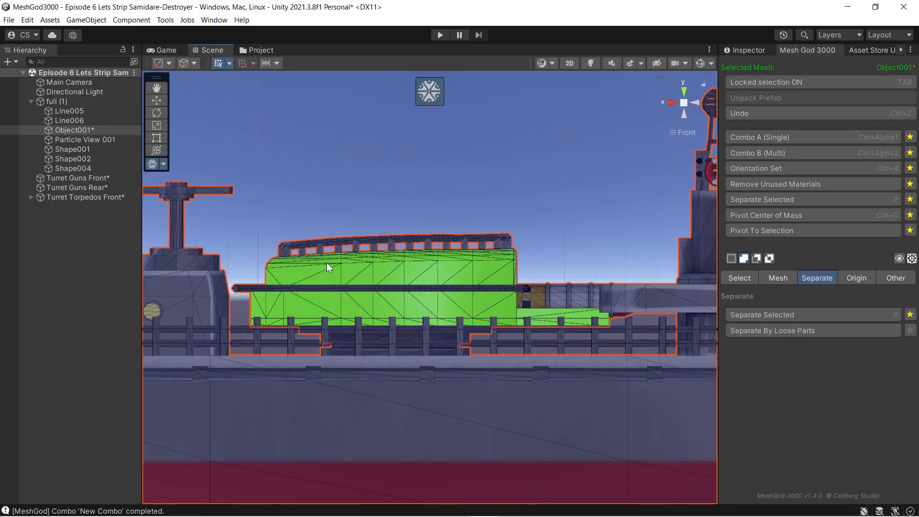
drag(235, 311, 556, 179)
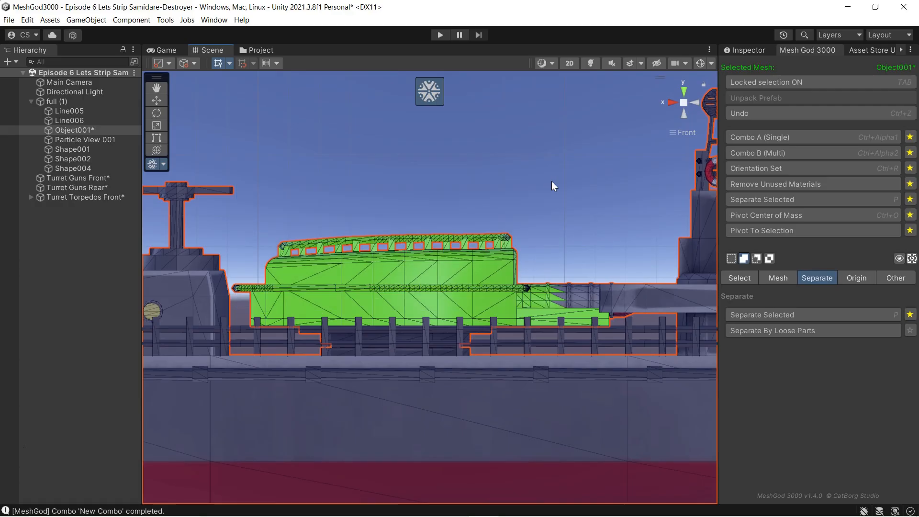
right_drag(548, 184, 462, 253)
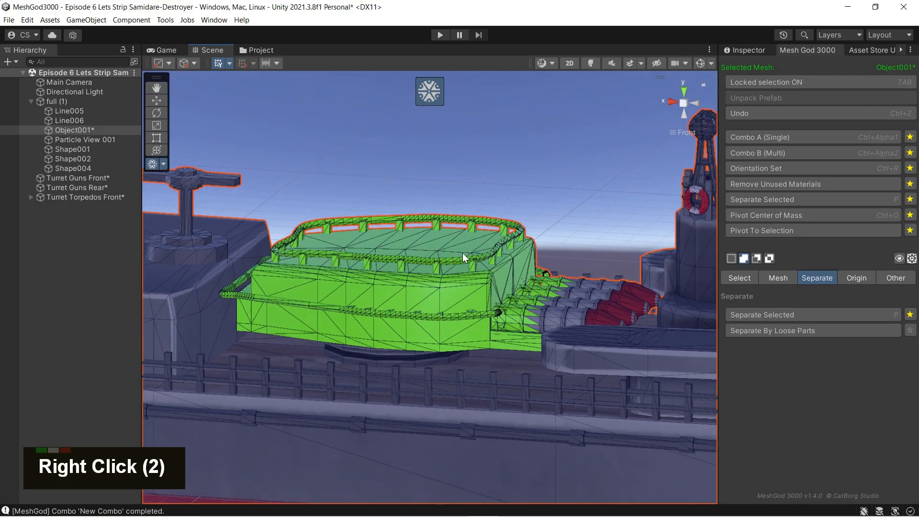
- Grow the face selection until it covers all four torpedoes of the rear launcher up to their red tips
key(plus)
key(plus)
key(plus)
key(plus)
key(plus)
key(plus)
key(plus)
key(plus)
key(plus)
key(plus)
key(plus)
key(plus)
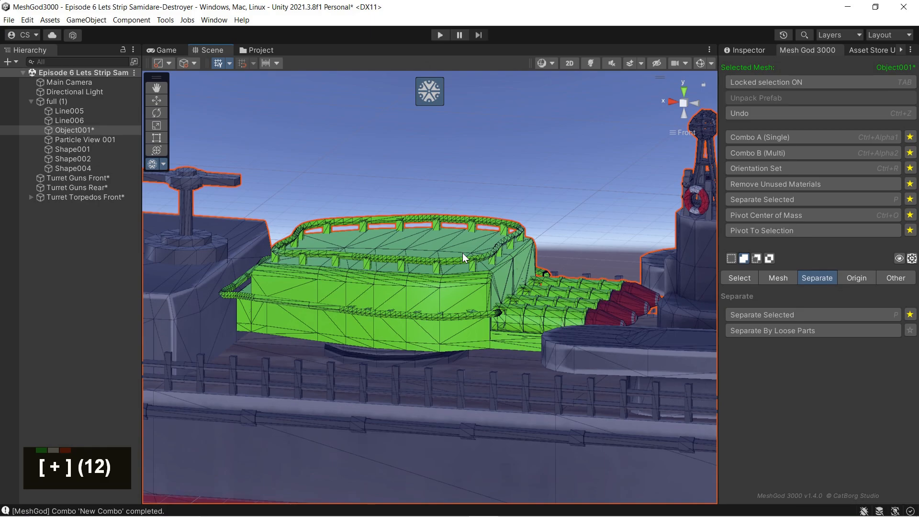
key(plus)
key(plus)
key(plus)
key(plus)
key(plus)
key(plus)
key(plus)
key(plus)
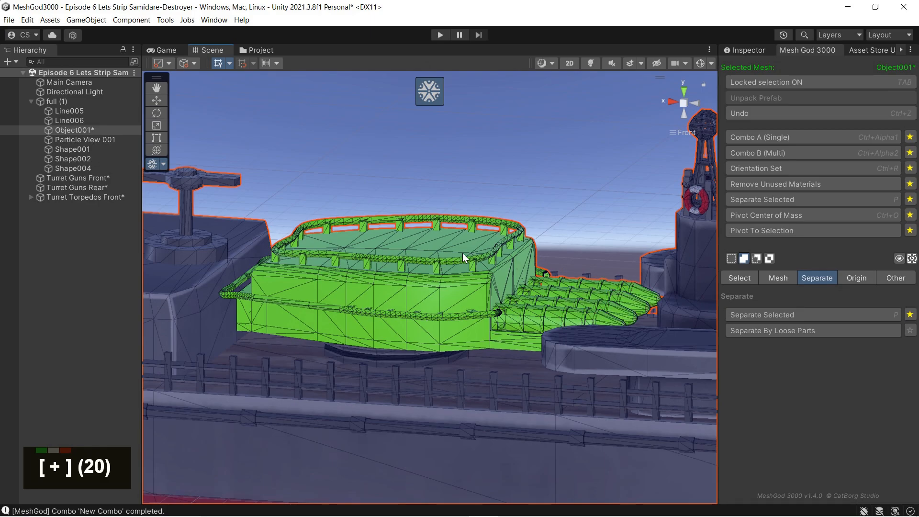
- Add the round base beneath the rear torpedo launcher to the selection
right_drag(476, 257, 442, 316)
scroll(439, 371, up, 3)
right_drag(439, 371, 408, 348)
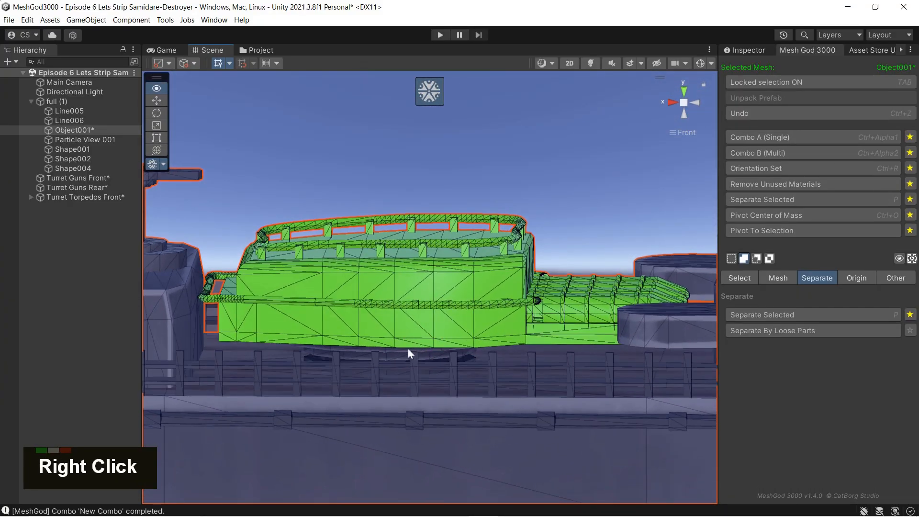
right_drag(393, 352, 435, 404)
scroll(428, 373, down, 5)
scroll(475, 354, down, 5)
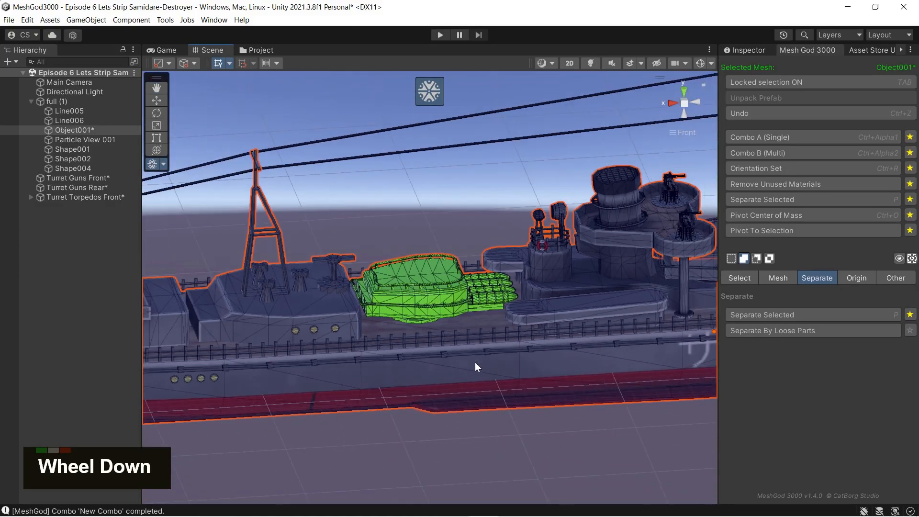
right_drag(480, 354, 455, 344)
scroll(471, 247, up, 4)
scroll(450, 290, up, 5)
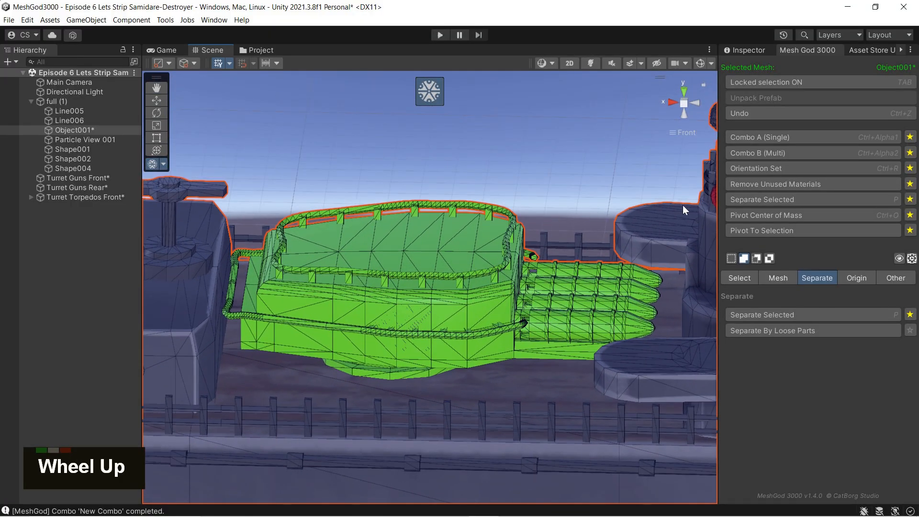
- Separate the selected rear torpedo launcher from Object001* and open the new object Object001.001* for mesh editing
click(762, 201)
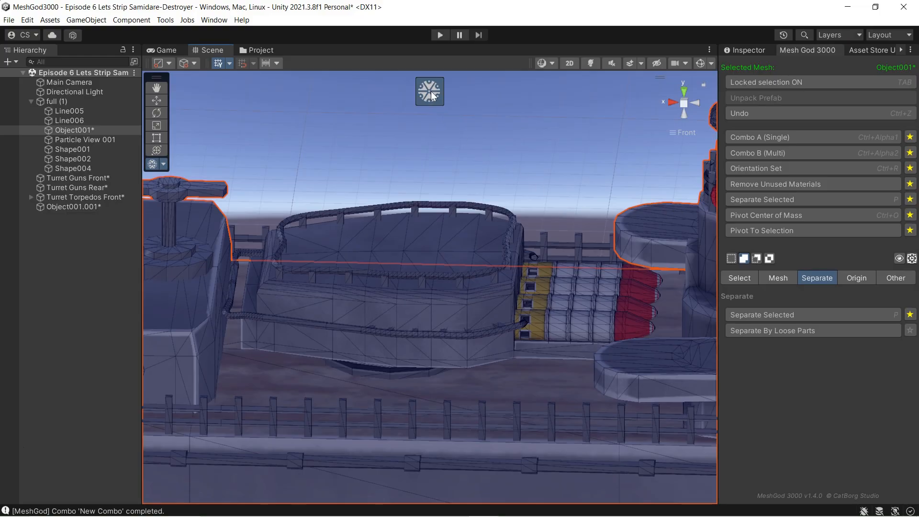
click(87, 206)
scroll(534, 298, down, 5)
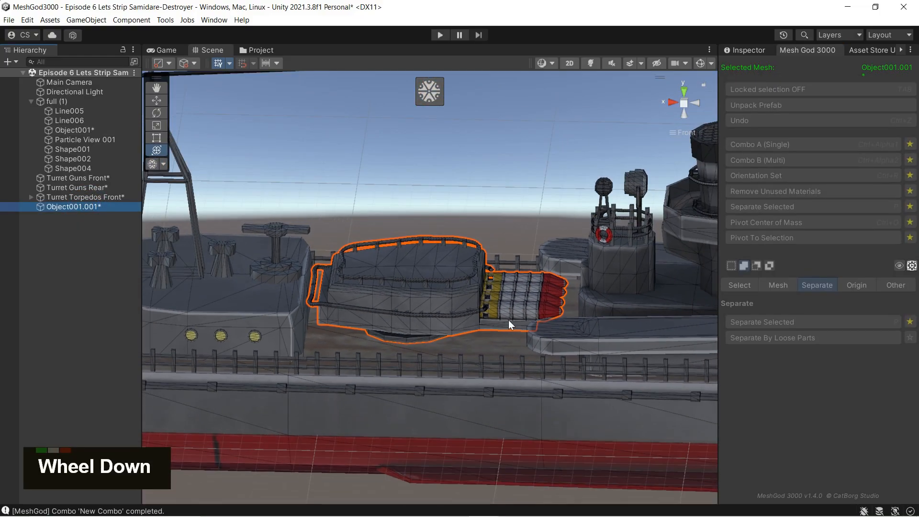
scroll(497, 319, up, 2)
click(422, 101)
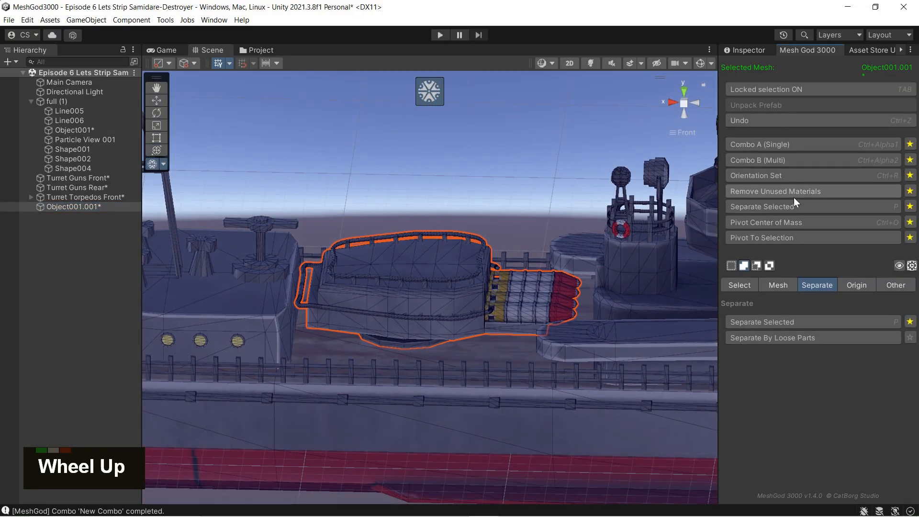
- Select the linked faces of the launcher's round base and set the pivot of Object001.001* to that selection
click(740, 222)
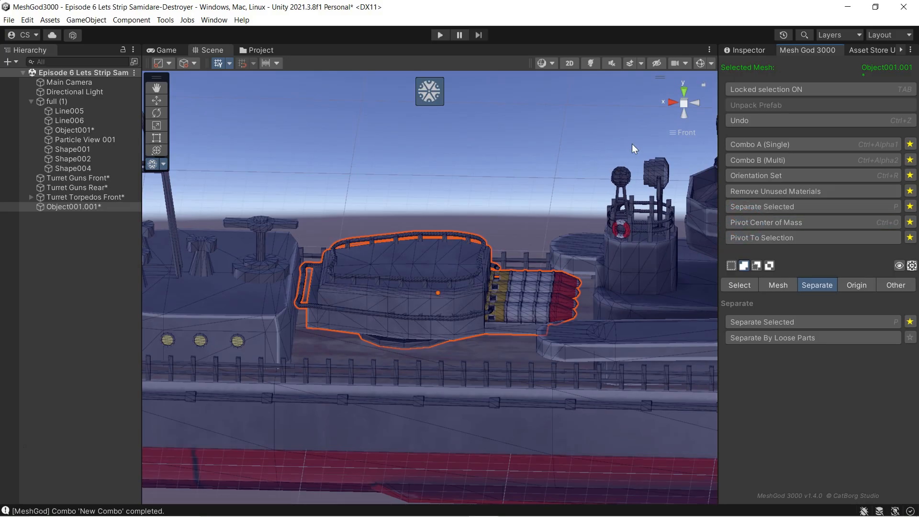
click(692, 103)
click(672, 102)
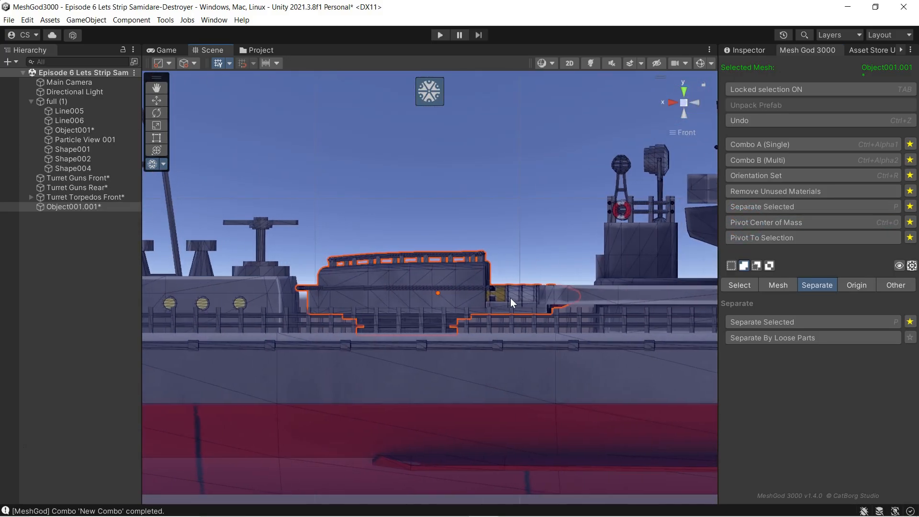
scroll(509, 299, up, 3)
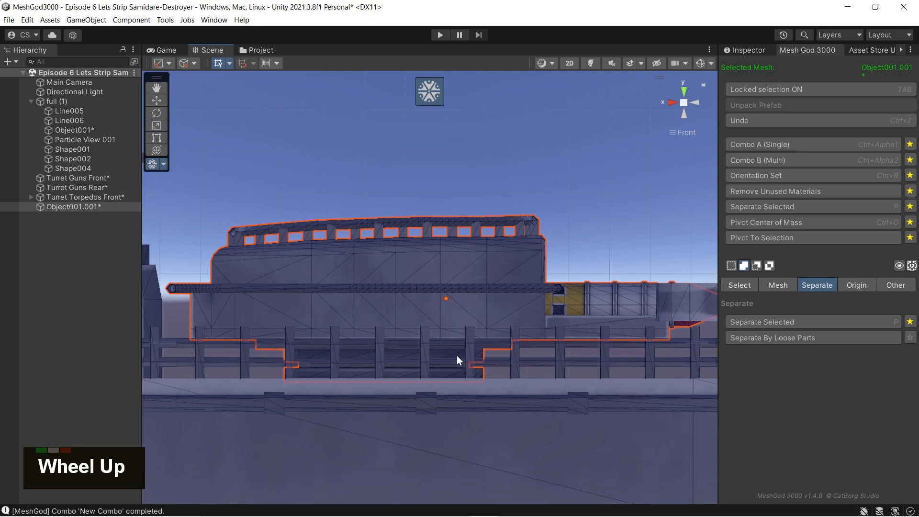
scroll(456, 359, up, 1)
key(l)
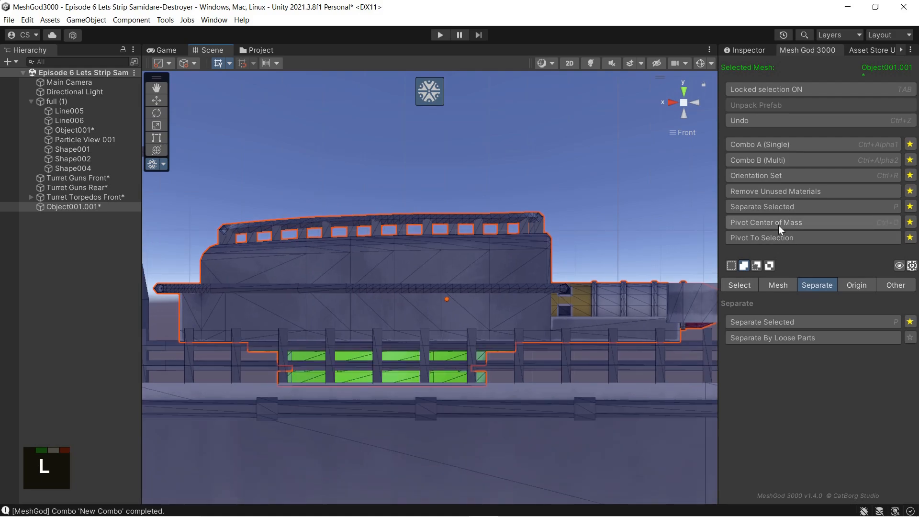
click(773, 239)
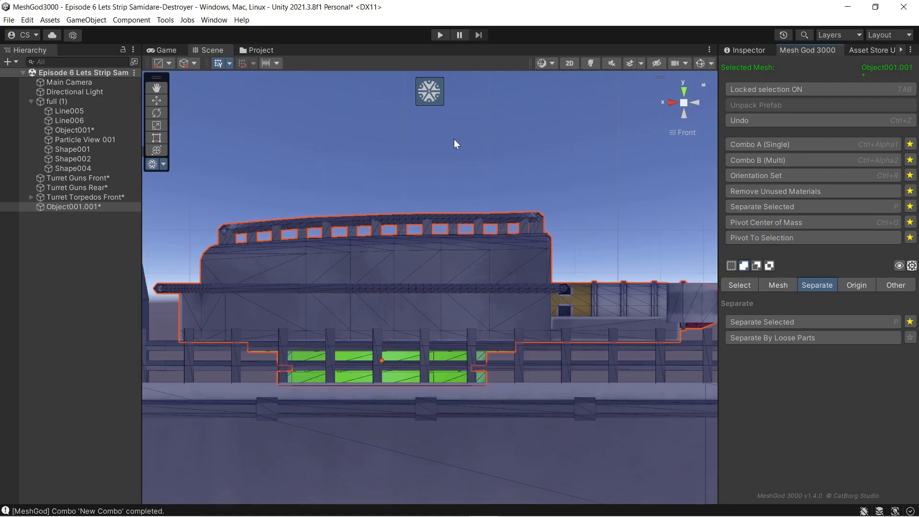
- Test-rotate the separated rear launcher around its new pivot and undo the rotation
click(434, 96)
right_drag(469, 147, 446, 233)
mouse_move(413, 372)
ctrl+mouse_down()
mouse_move(486, 352)
mouse_move(384, 376)
mouse_move(430, 374)
ctrl+mouse_up()
key(ctrl+z)
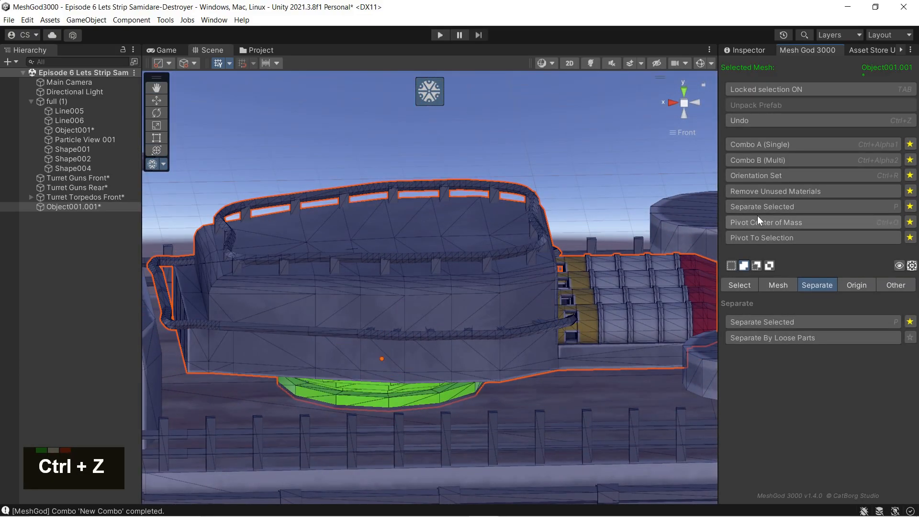
- Clear the face selection on Object001.001* and check the object's component properties
key(ctrl+a)
right_drag(609, 257, 555, 282)
key(ctrl+a)
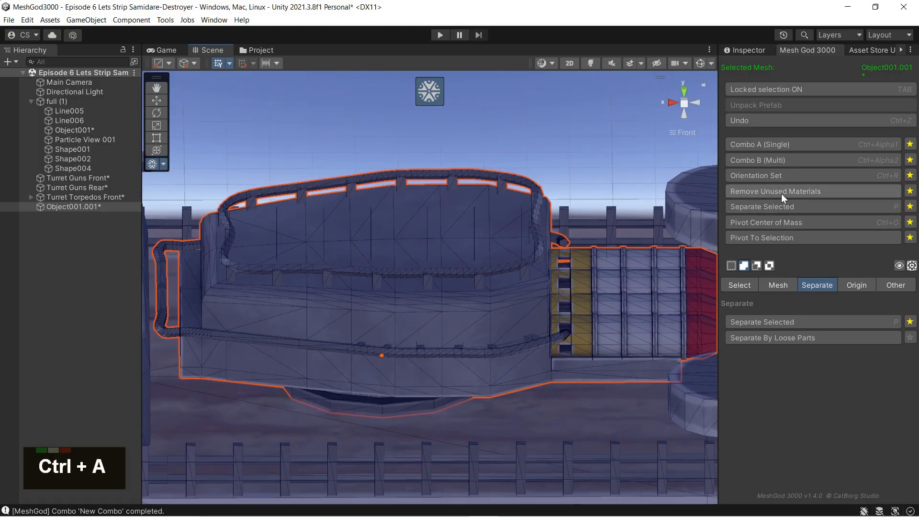
scroll(514, 299, down, 3)
scroll(522, 304, down, 1)
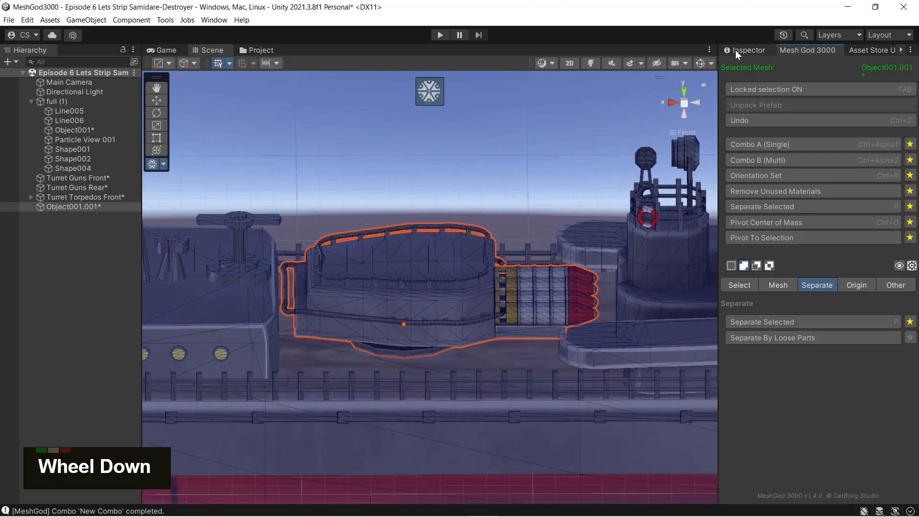
click(744, 50)
click(806, 49)
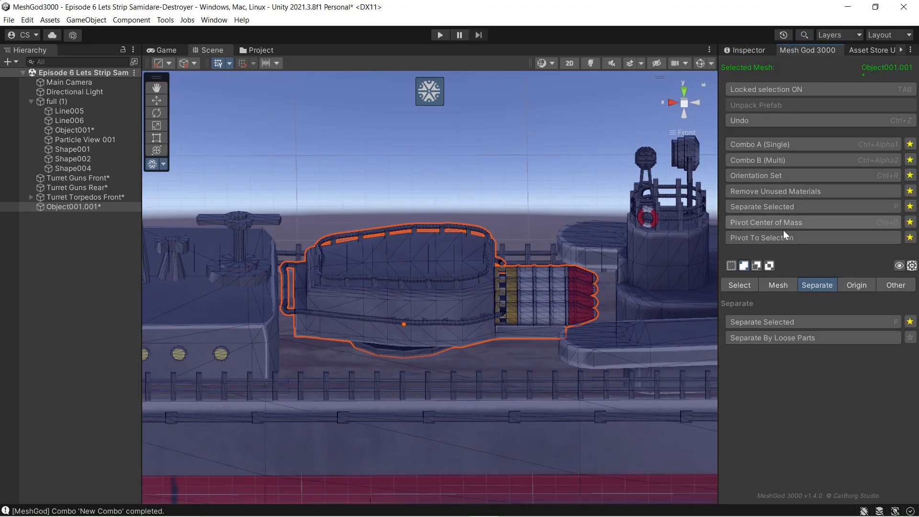
- Use Orientation Set to turn the rear launcher's axes so that Y points up and Z points along the torpedoes
click(781, 175)
right_drag(526, 297, 488, 302)
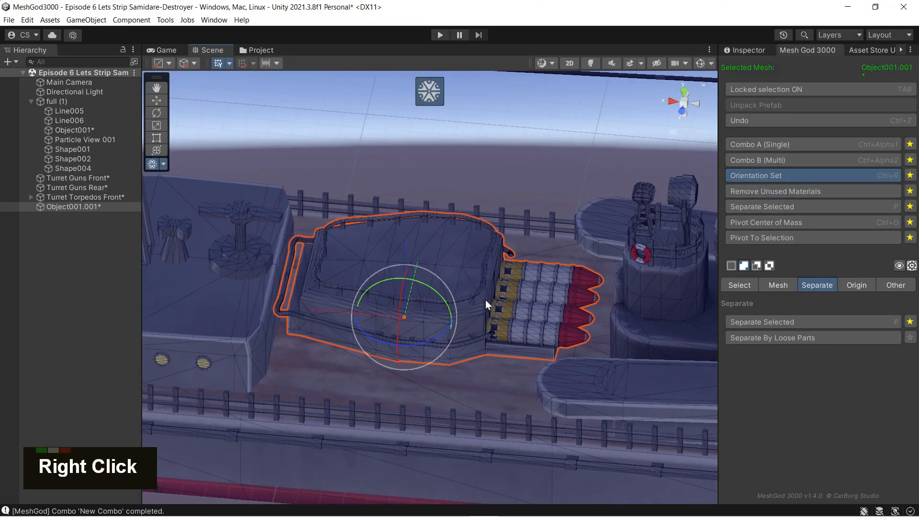
ctrl+drag(420, 281, 539, 342)
click(683, 112)
ctrl+right_drag(459, 287, 373, 288)
ctrl+drag(402, 278, 301, 360)
right_drag(301, 360, 476, 371)
- Check the rear launcher's pivot and local axes with the Move tool and examine its four torpedoes up close
click(150, 105)
right_drag(383, 283, 406, 267)
click(681, 109)
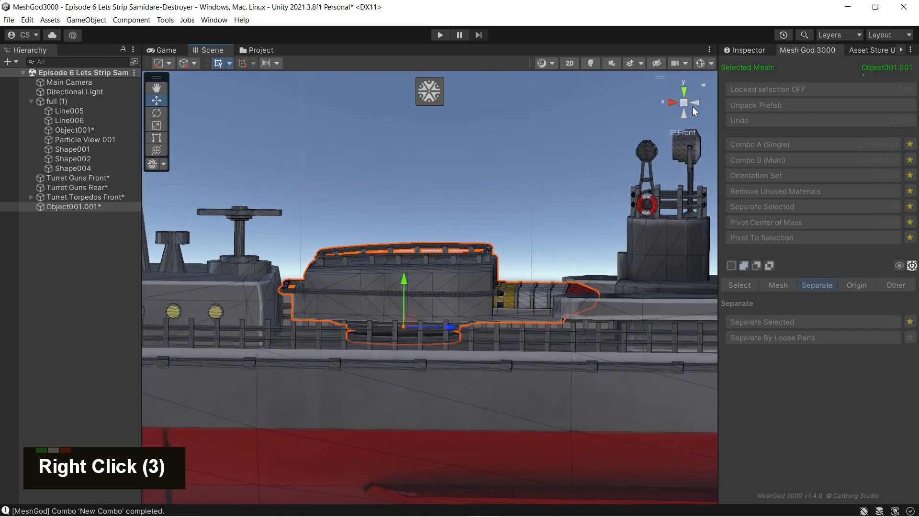
right_drag(551, 224, 488, 350)
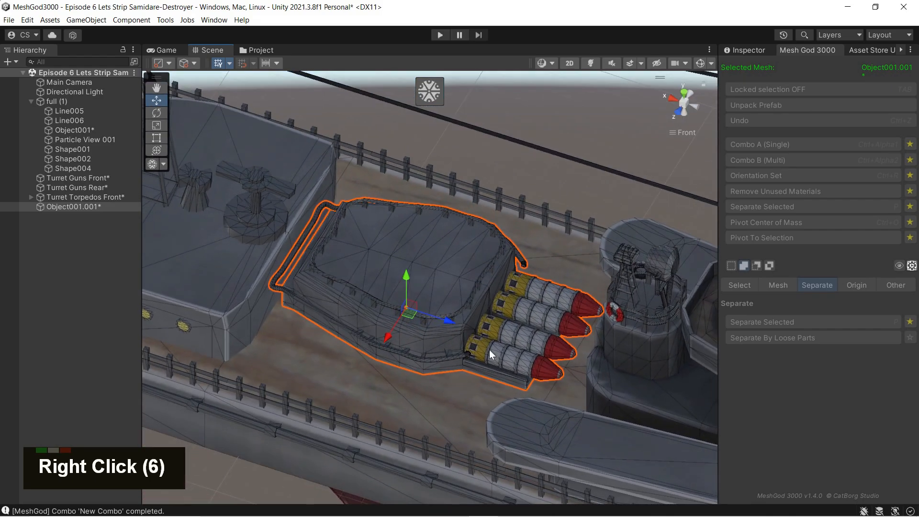
scroll(489, 348, up, 3)
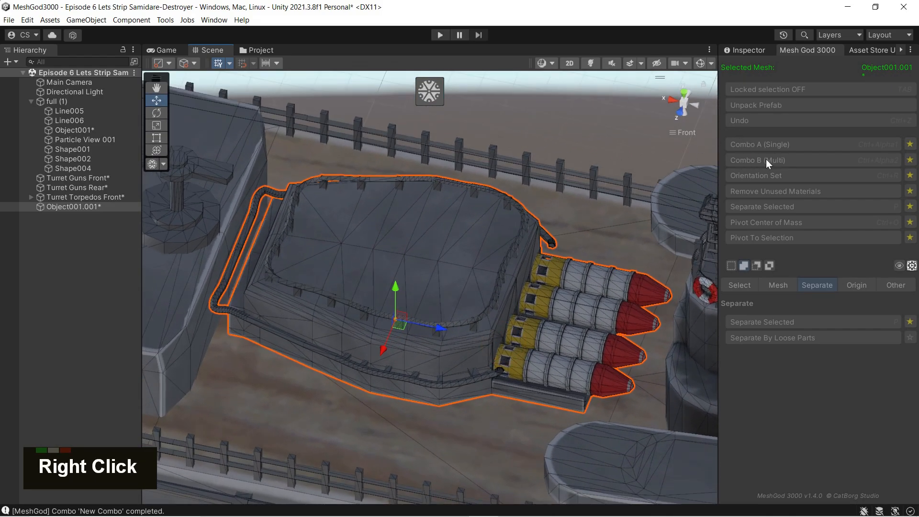
right_drag(585, 337, 565, 336)
middle_drag(565, 336, 466, 302)
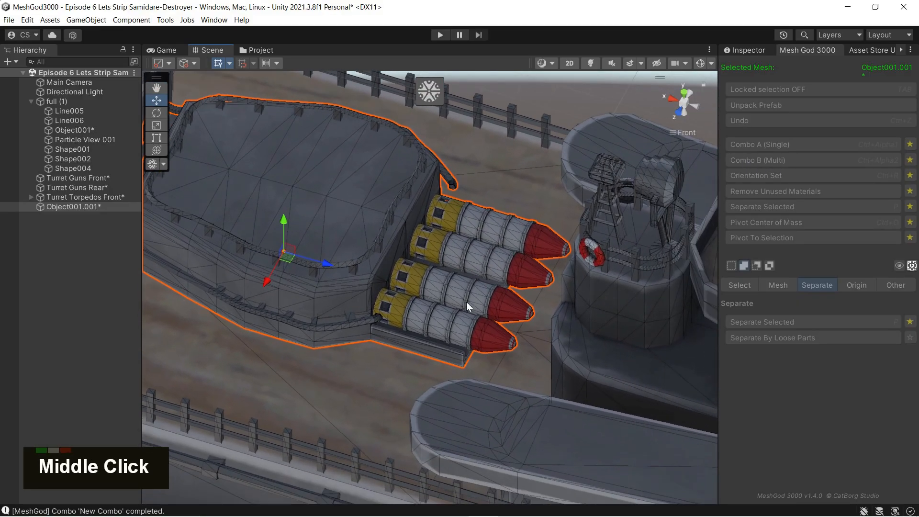
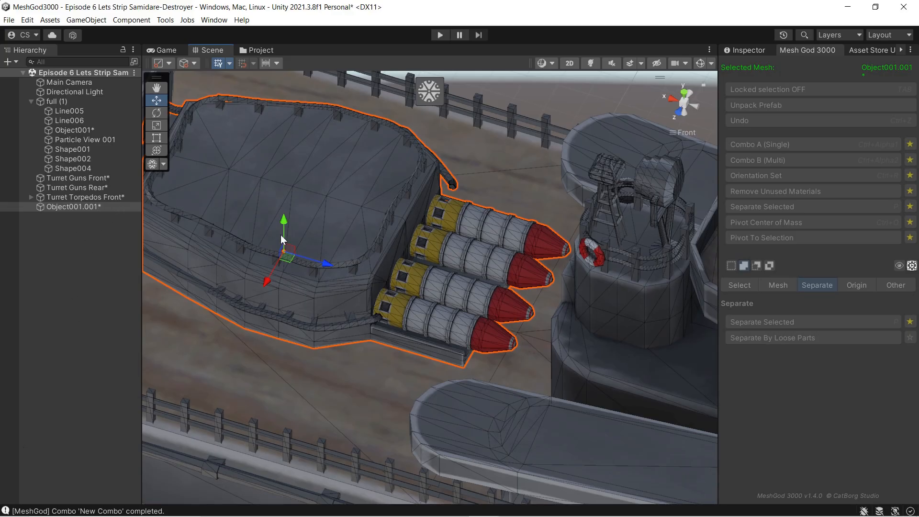
- Open the ComboB asset from the MeshOperations folder and examine its list of mesh operations
click(264, 51)
click(305, 95)
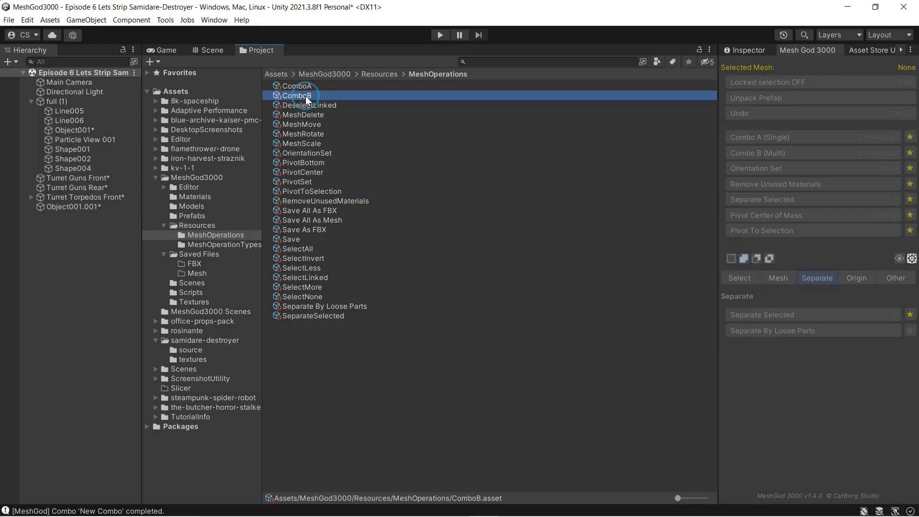
click(760, 50)
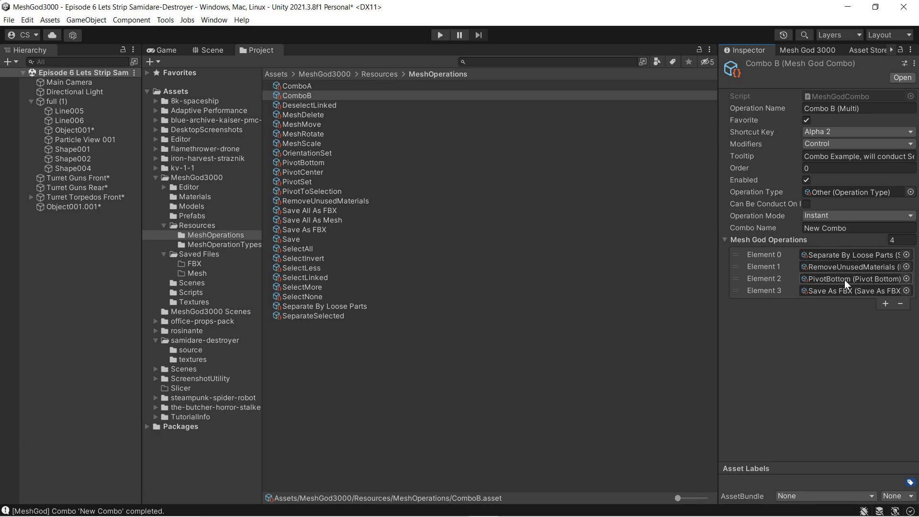
- Replace Pivot Bottom with PivotCenter in the ComboB operation list and remove its Save As FBX element
drag(304, 172, 842, 280)
click(764, 292)
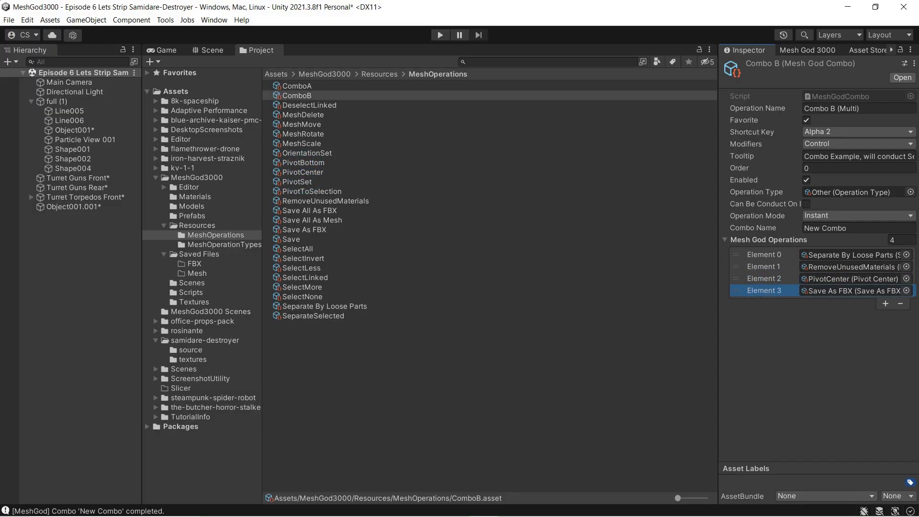
click(901, 305)
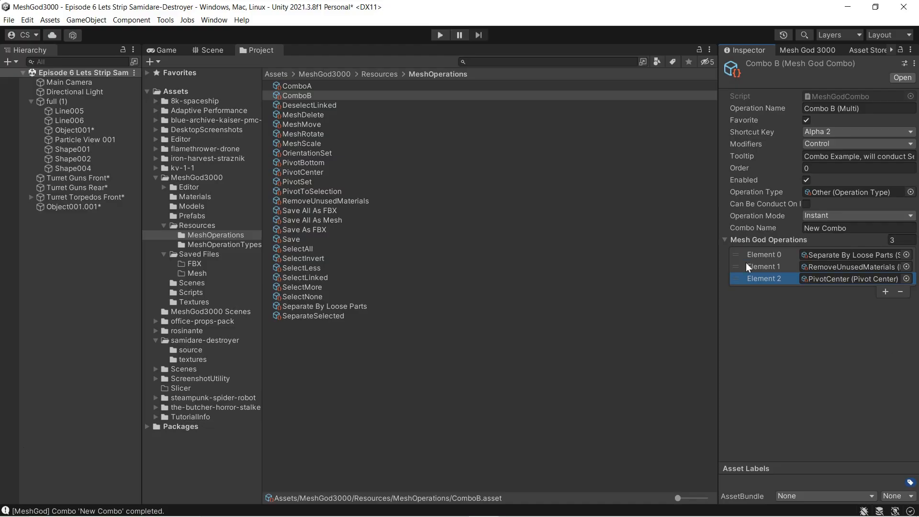
- Rename the rear launcher object Object001.001* to "Turret Torpedos Rear*" in the scene hierarchy
click(211, 50)
right_drag(519, 297, 465, 175)
click(432, 101)
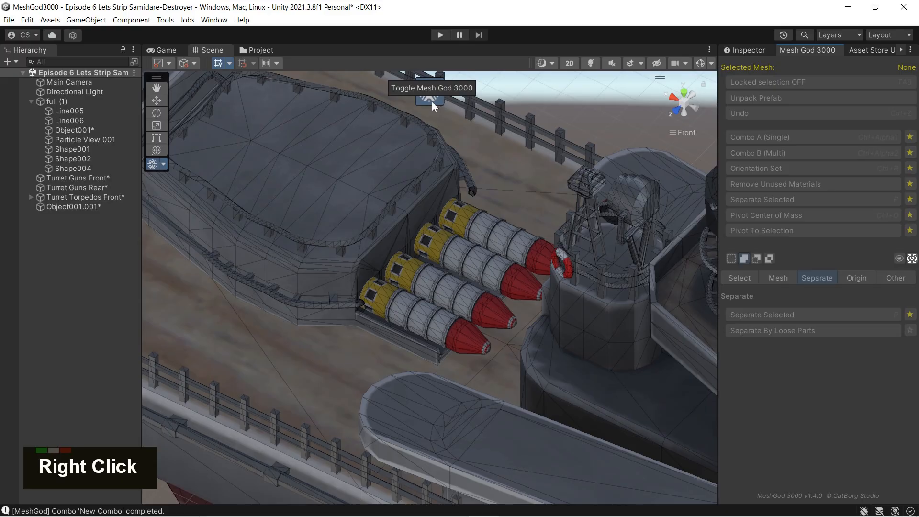
click(82, 206)
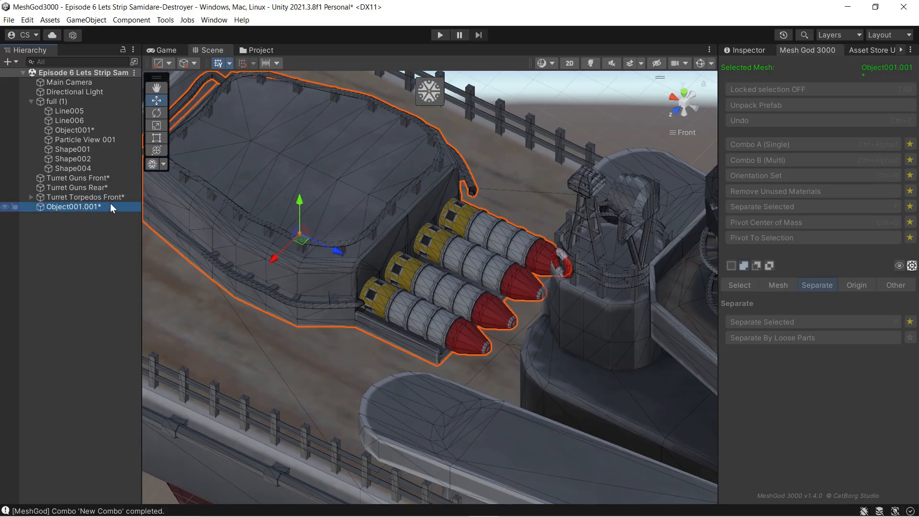
key(F2)
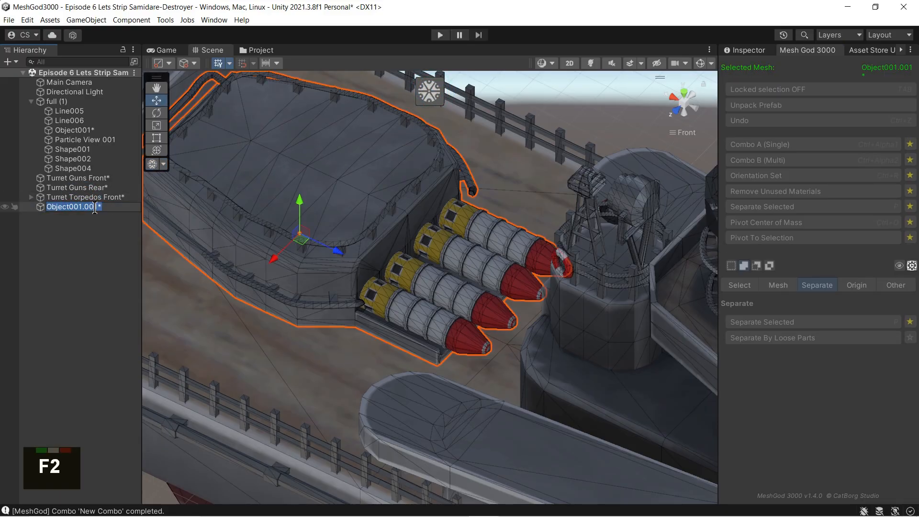
text(Turret Torp)
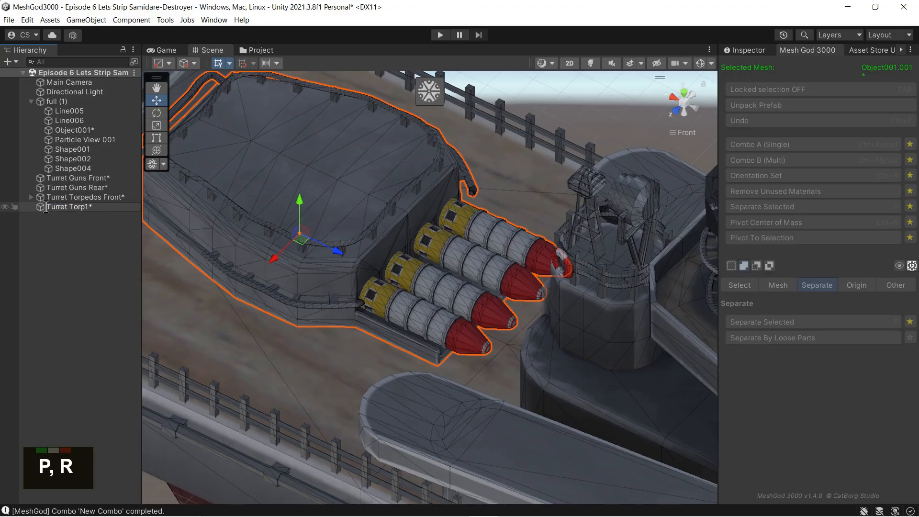
text(e)
text(dos Re)
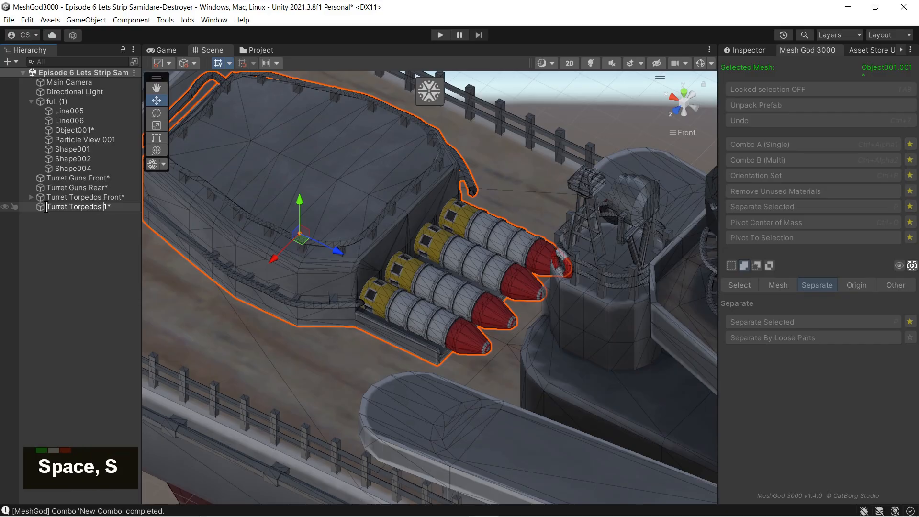
text(ar)
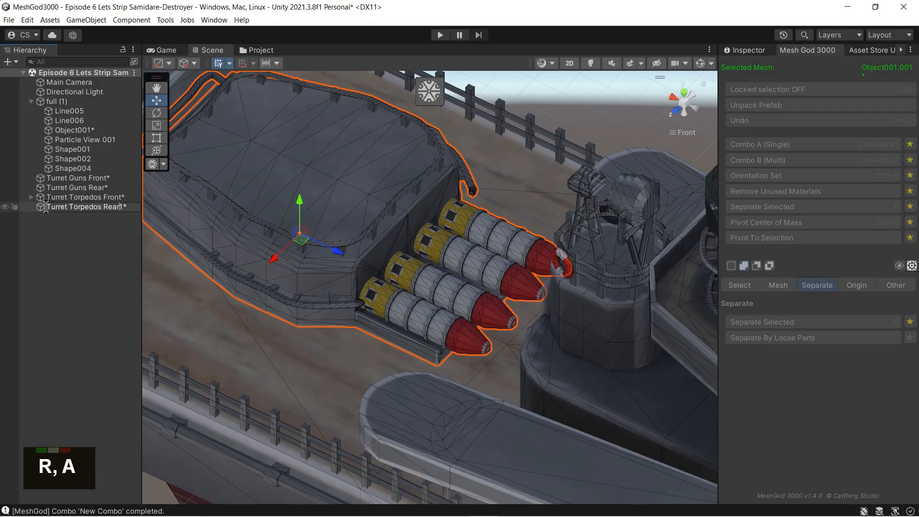
key(Delete)
key(Return)
- Select all four torpedoes of the rear launcher as linked meshes and split them off with Combo B (Multi)
right_drag(420, 303, 421, 289)
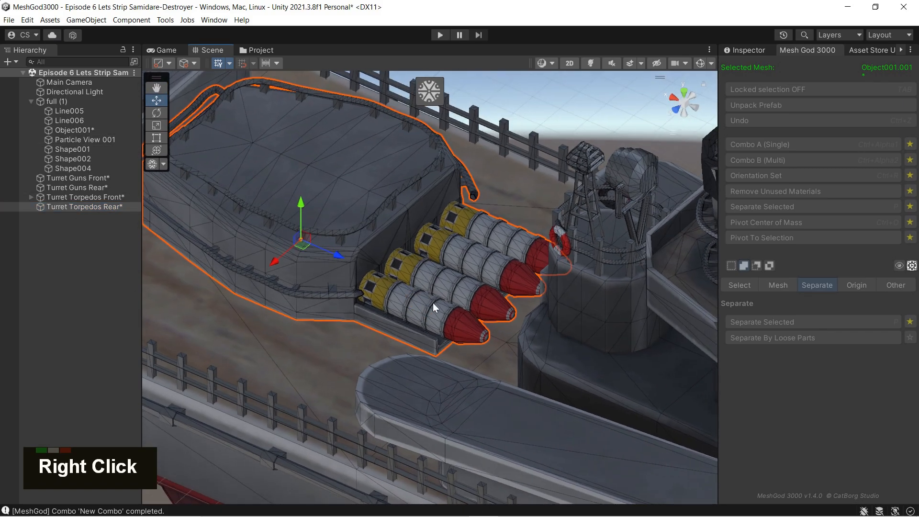
click(426, 98)
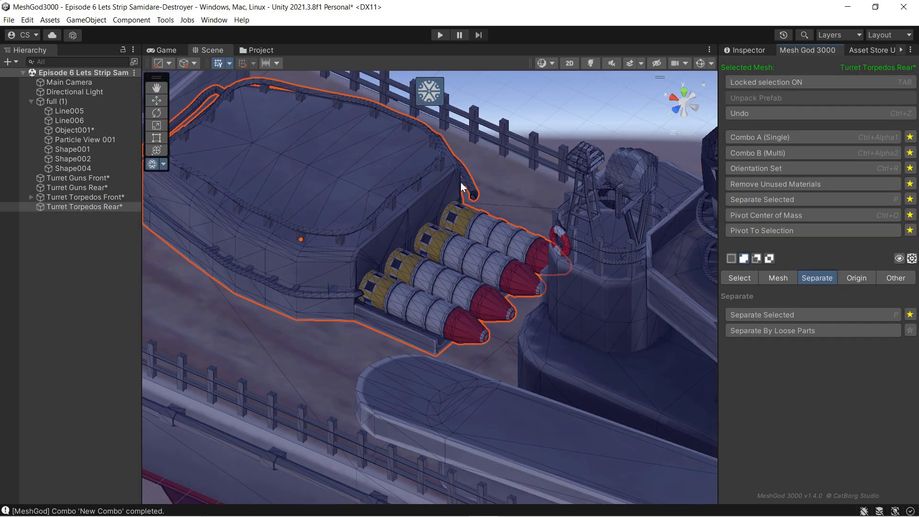
right_drag(464, 177, 451, 255)
click(427, 336)
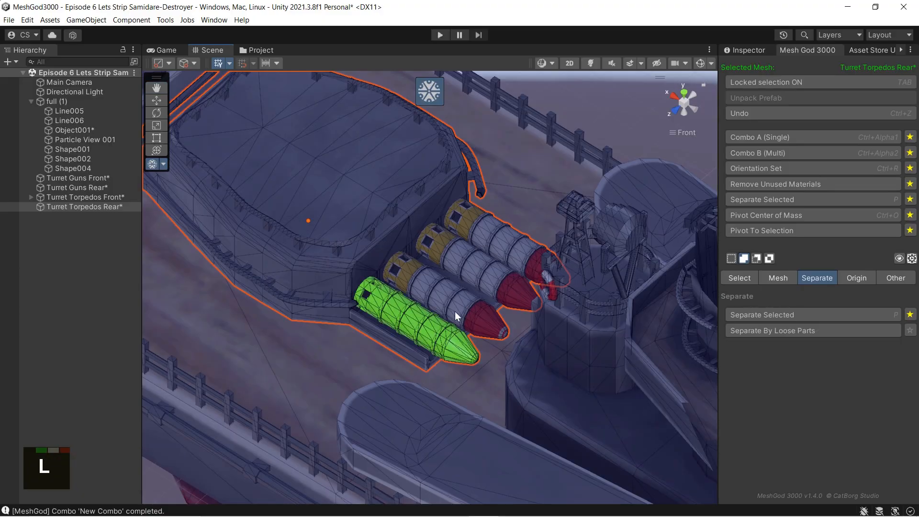
click(461, 298)
click(475, 278)
click(497, 238)
right_drag(637, 225, 671, 222)
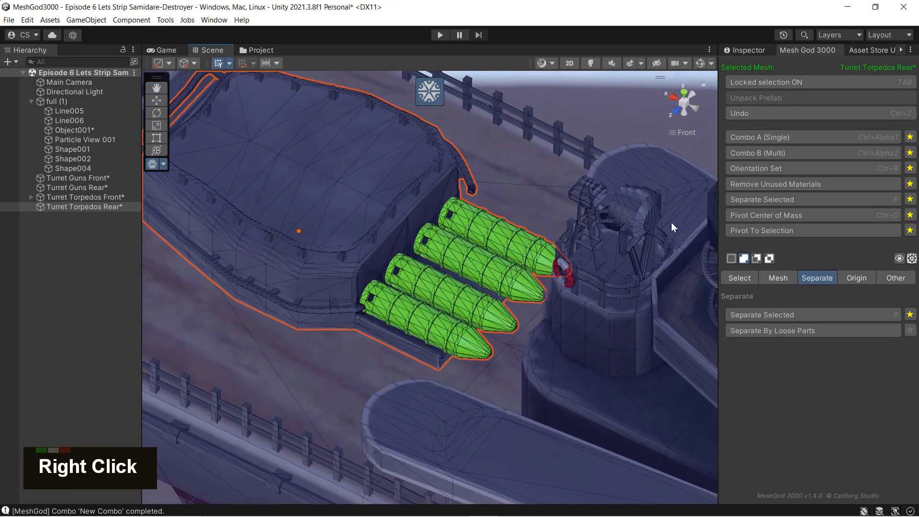
click(755, 155)
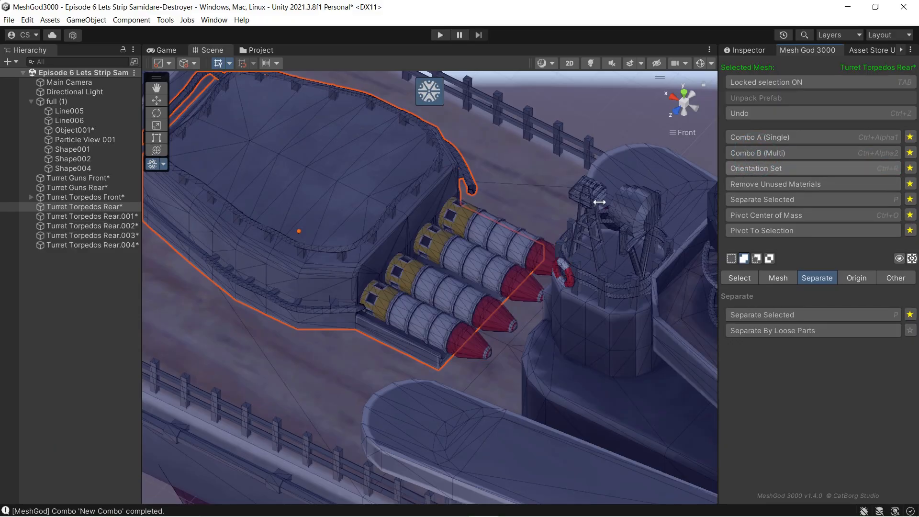
- Check the pivots of the four separated rear torpedoes and compare the materials of the first torpedo and the launcher
key(w)
click(107, 217)
click(101, 226)
click(95, 236)
click(93, 245)
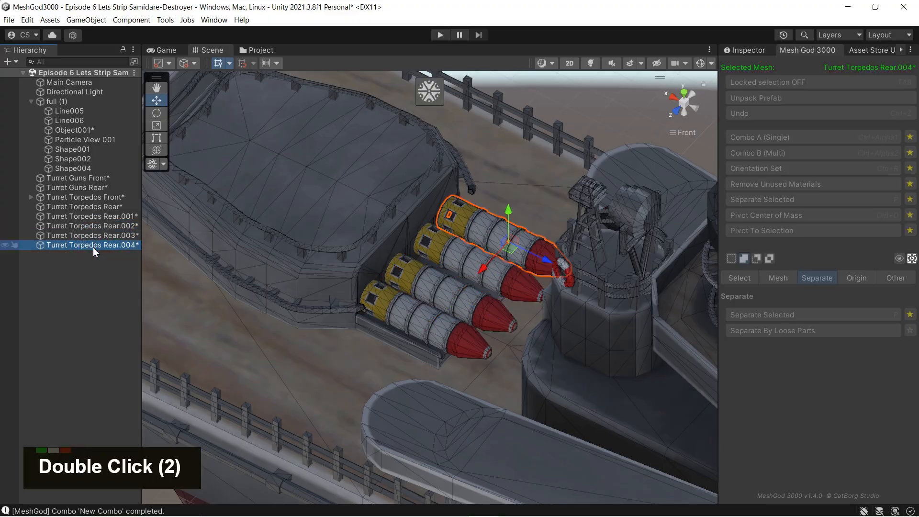
click(102, 217)
click(744, 49)
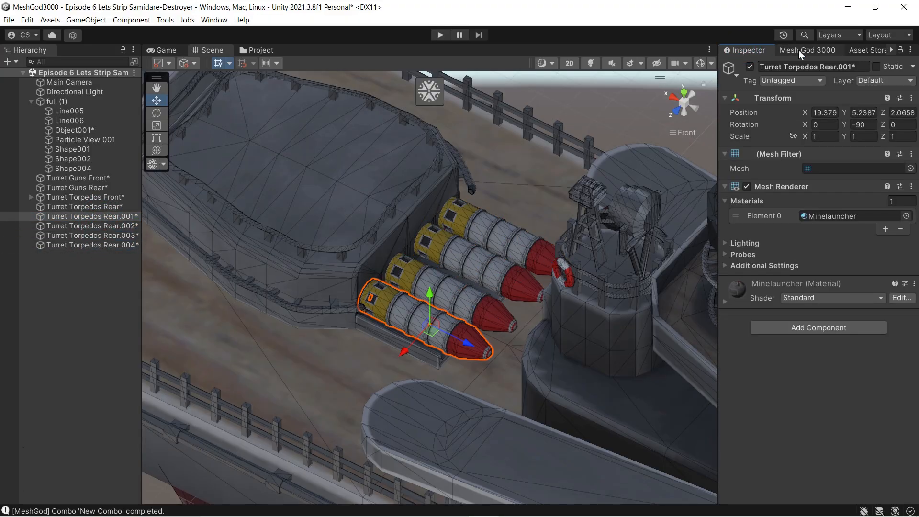
click(288, 198)
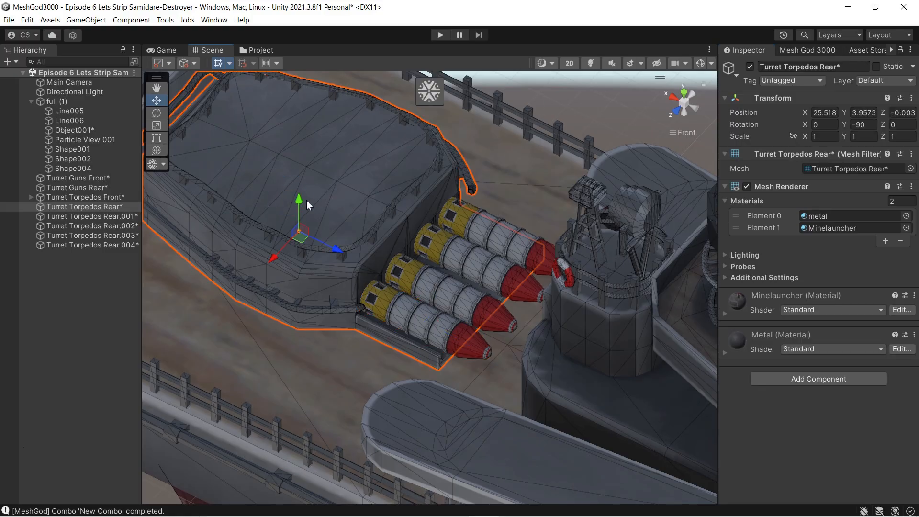
right_drag(324, 201, 330, 226)
middle_drag(330, 226, 424, 223)
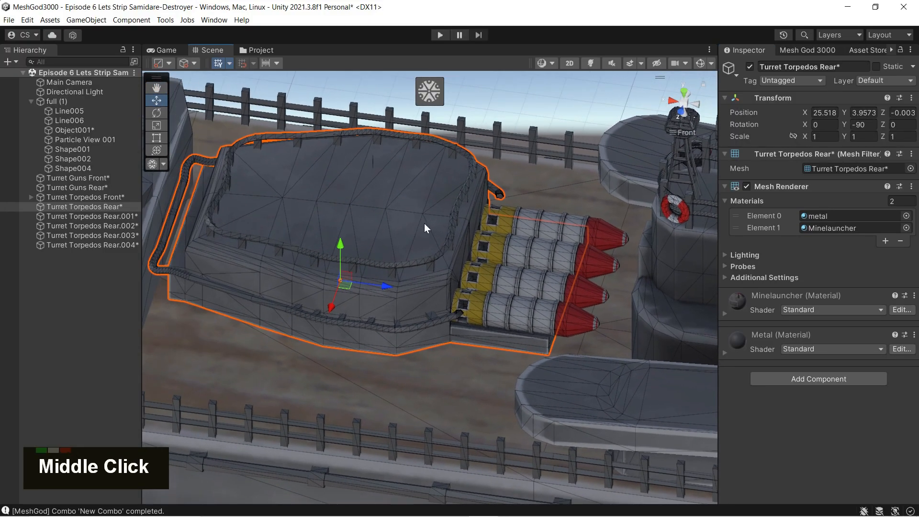
- Parent the four separated torpedoes, Turret Torpedos Rear.001* to .004*, to Turret Torpedos Rear*
click(85, 217)
right_drag(353, 253, 320, 260)
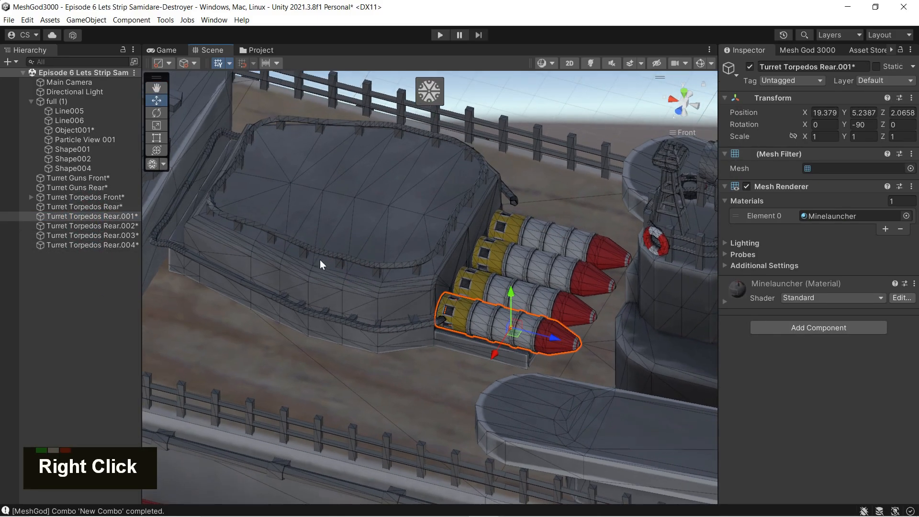
shift+click(83, 247)
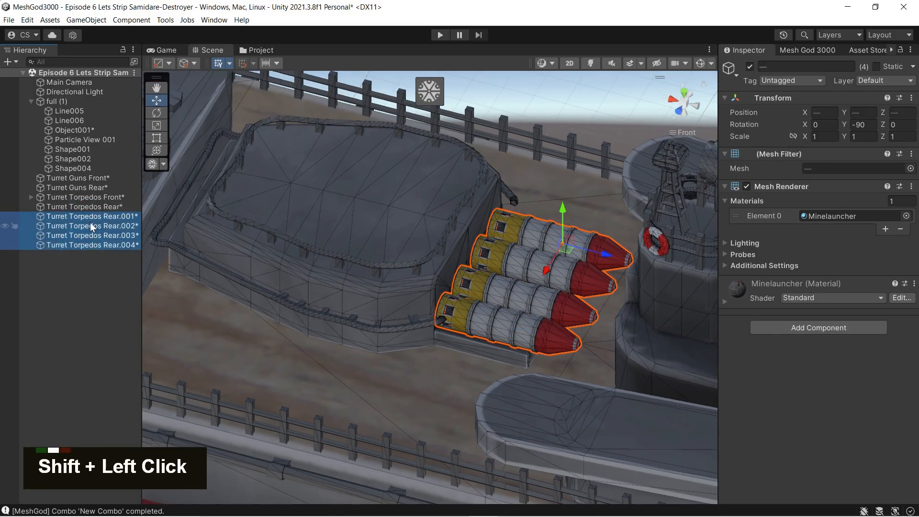
drag(89, 219, 94, 207)
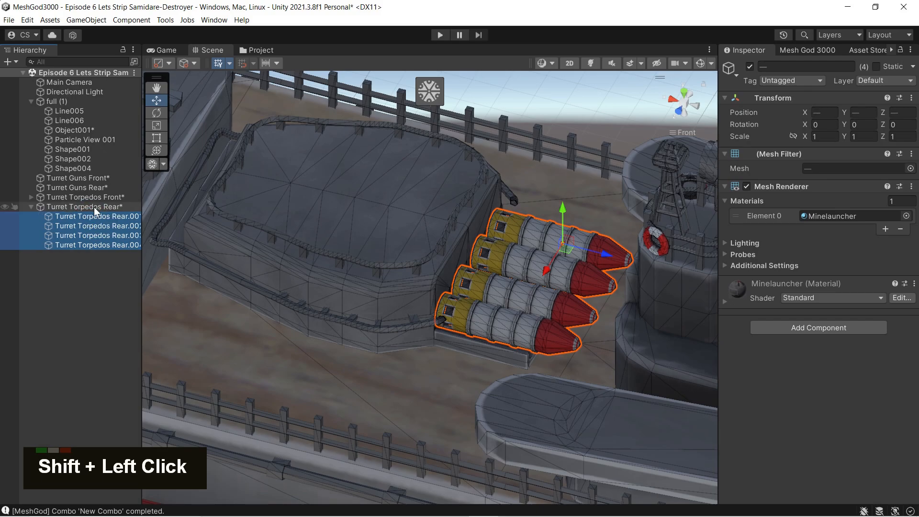
- Run Remove Unused Materials on Turret Torpedos Rear* and check its material list
click(95, 206)
right_drag(285, 233, 431, 203)
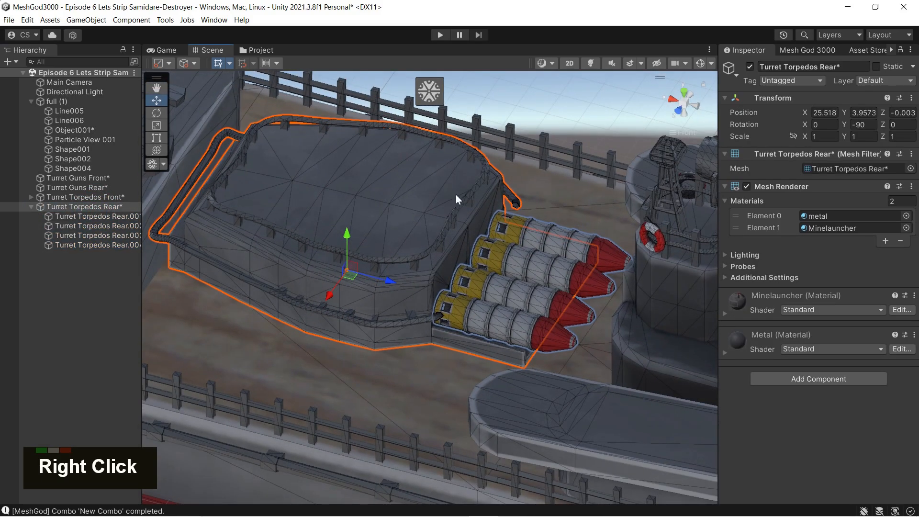
right_drag(387, 240, 456, 195)
click(429, 91)
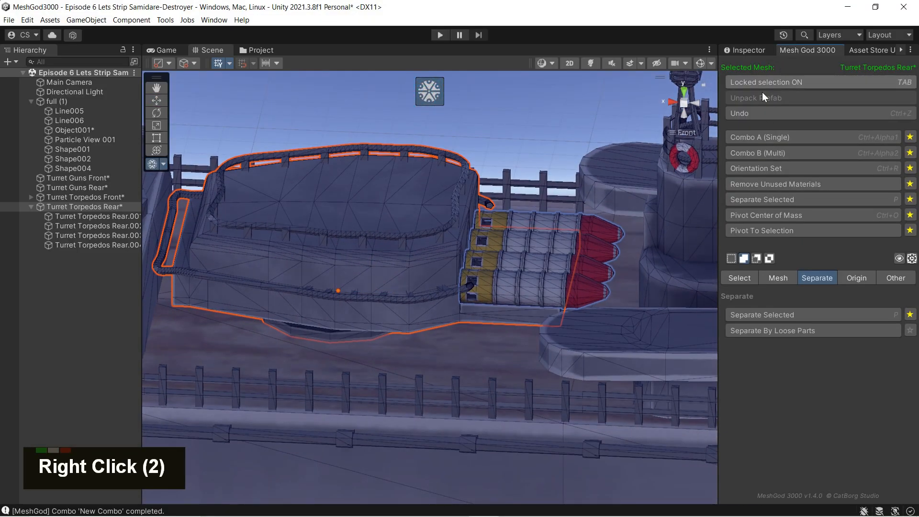
click(776, 184)
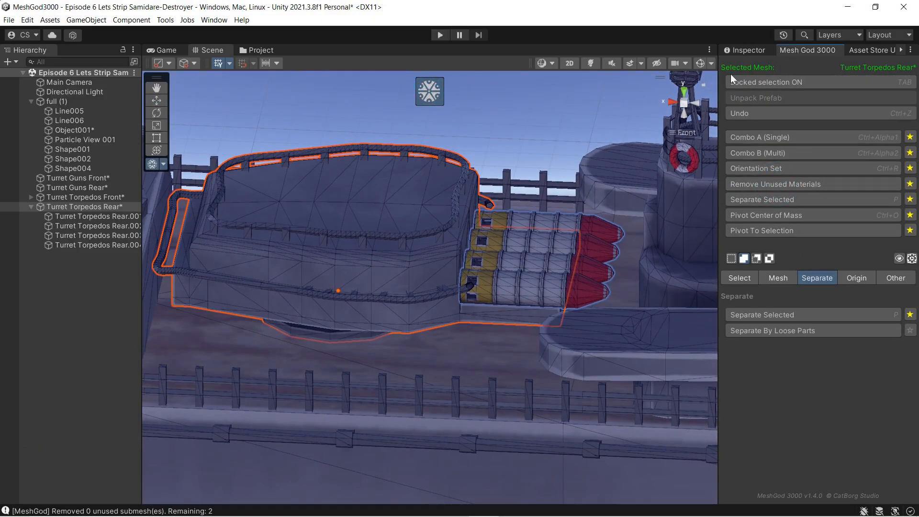
click(744, 50)
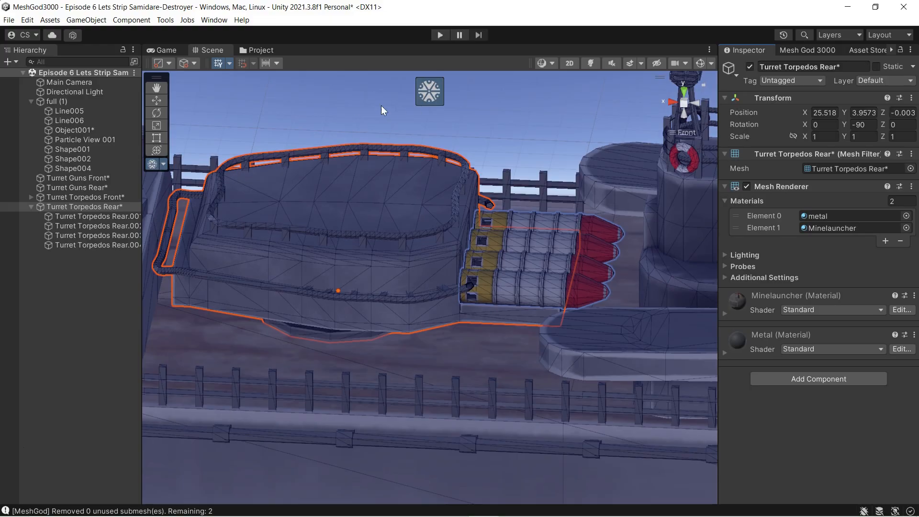
click(429, 94)
- Test the rear launcher assembly with the combined Transform tool and undo each trial change
right_drag(385, 266, 292, 309)
scroll(424, 315, down, 2)
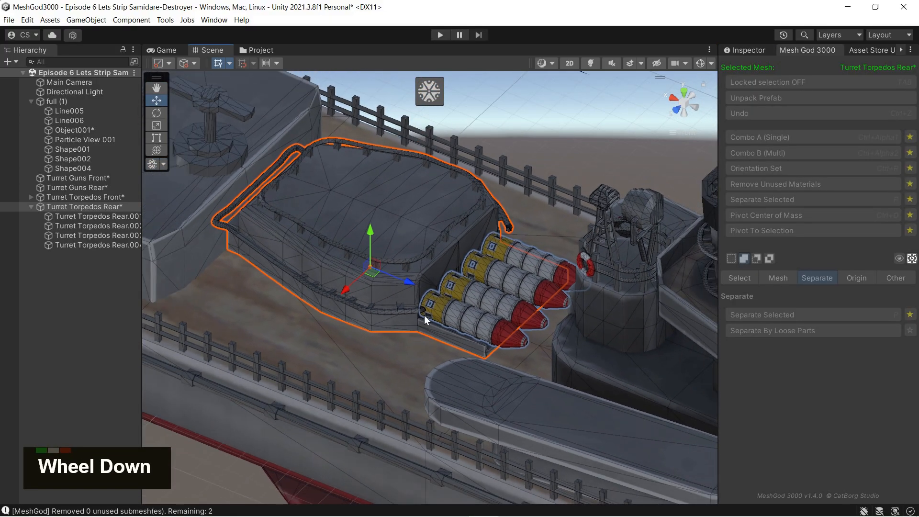
scroll(424, 315, down, 2)
right_drag(408, 307, 181, 197)
click(157, 150)
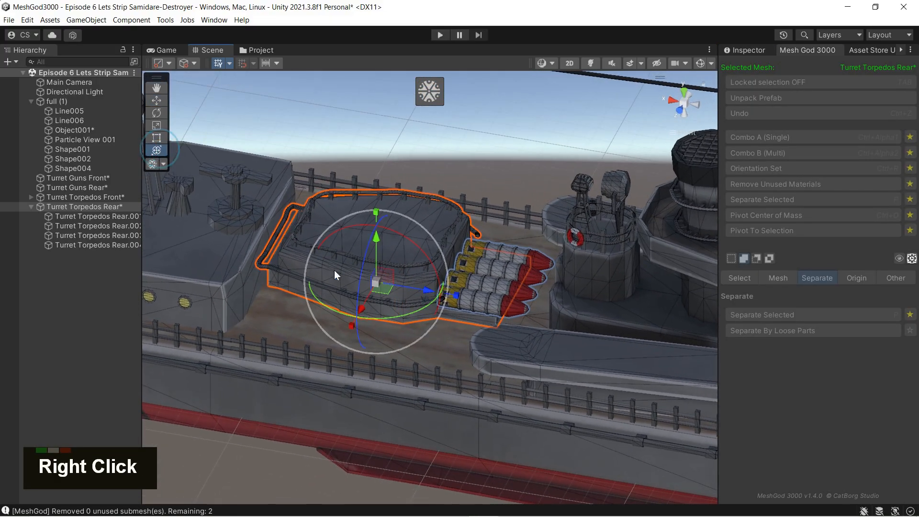
ctrl+drag(383, 311, 356, 354)
key(ctrl+z)
right_drag(357, 354, 553, 312)
scroll(479, 336, down, 3)
click(494, 316)
drag(554, 312, 669, 317)
key(ctrl+z)
right_drag(635, 393, 576, 353)
scroll(598, 356, down, 2)
scroll(601, 352, down, 2)
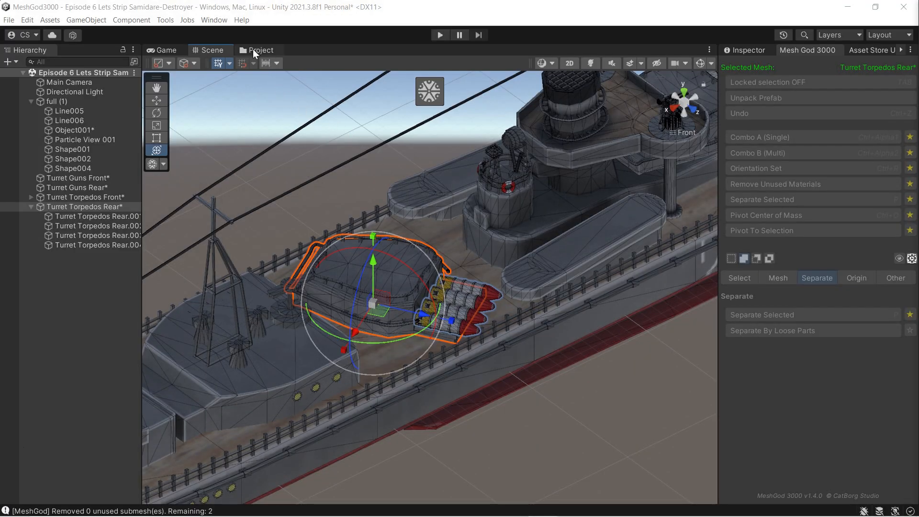
- Dock the Project window below the Scene view and show the empty Saved Files/FBX folder of MeshGod3000
drag(258, 49, 377, 415)
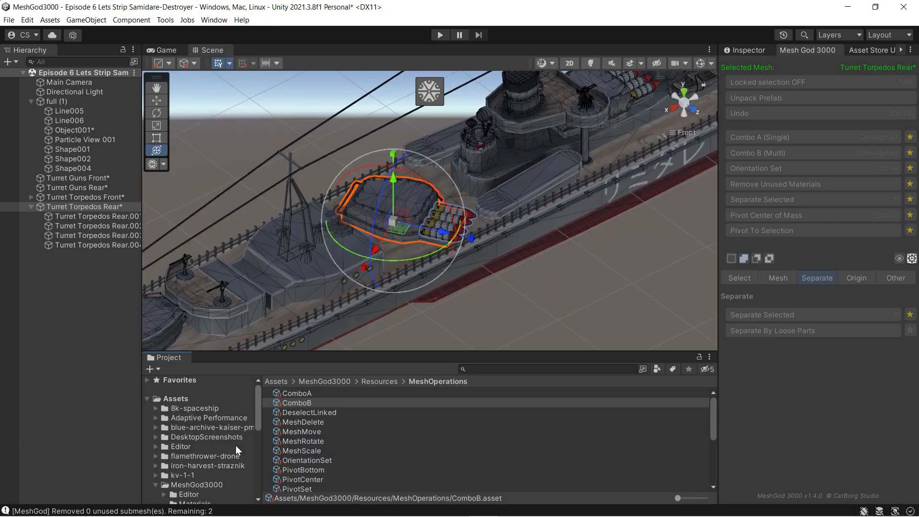
scroll(235, 445, down, 5)
click(201, 463)
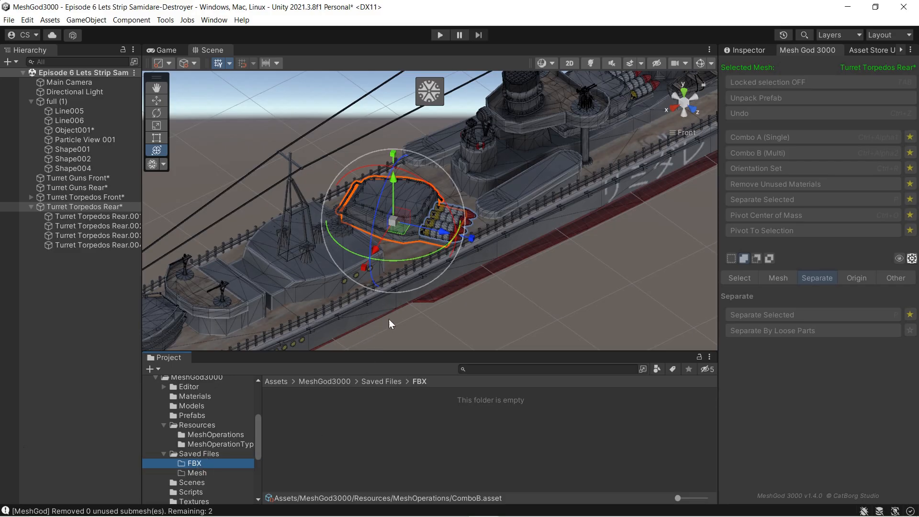
drag(386, 349, 385, 361)
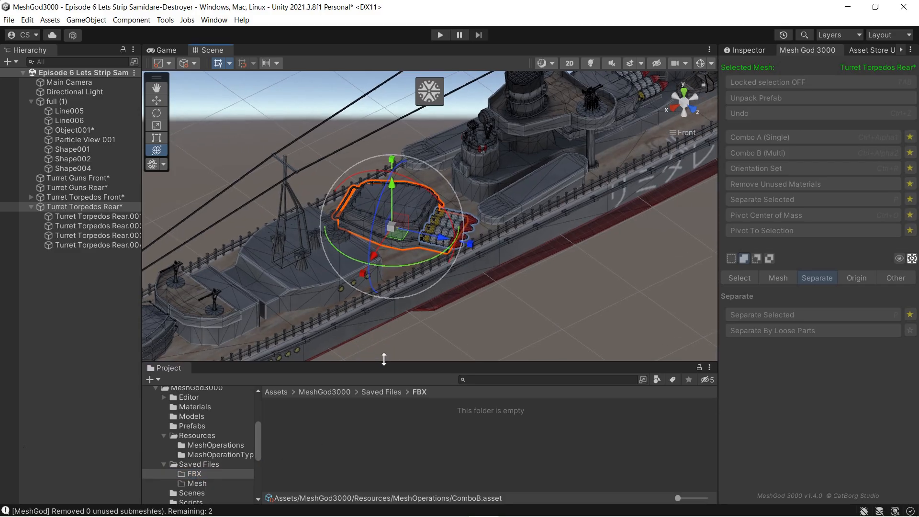
- Save Turret Guns Front* as an FBX file with MeshGod's Save As FBX operation and leave mesh editing
click(109, 178)
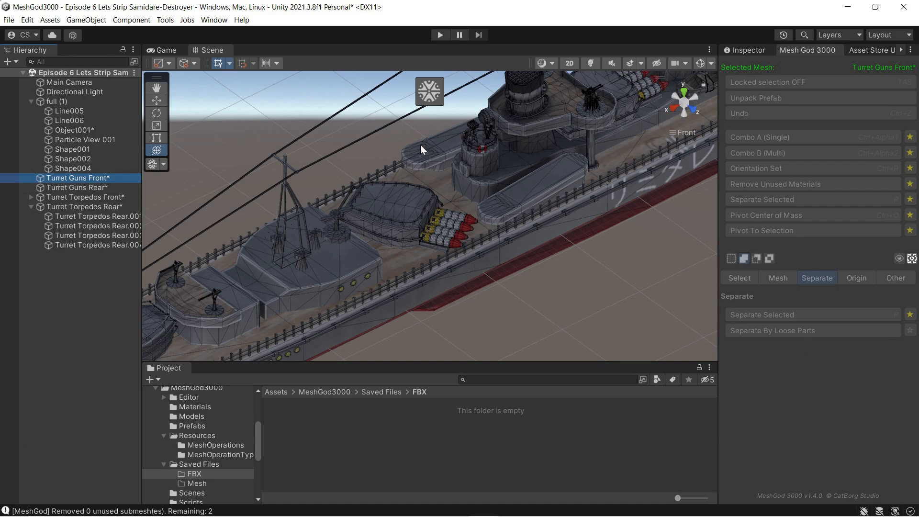
click(429, 92)
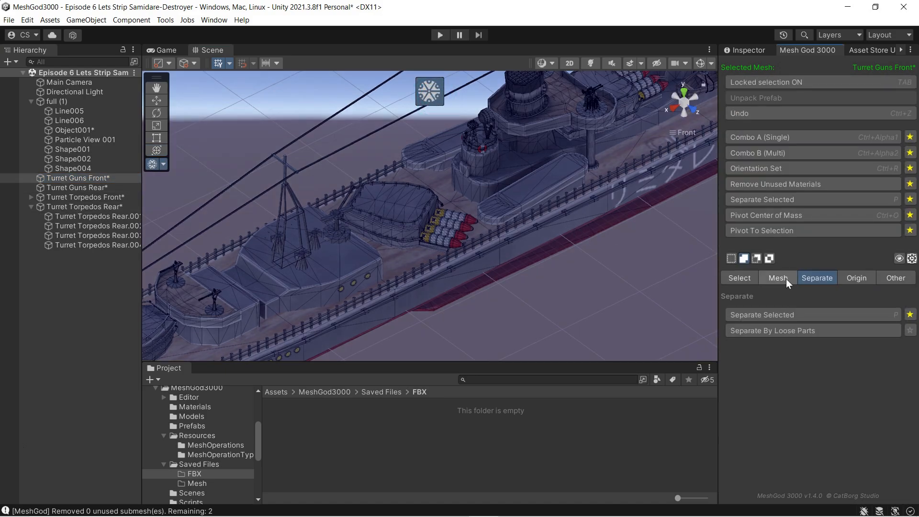
click(898, 281)
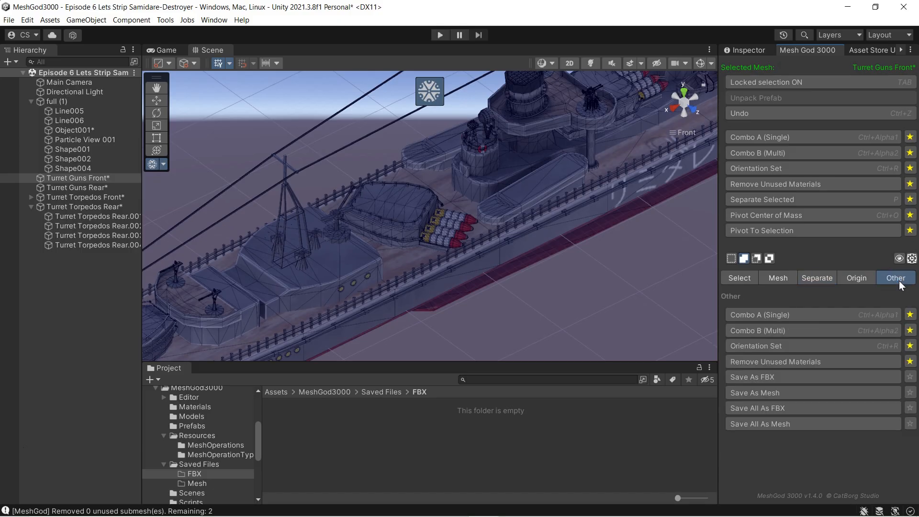
click(773, 378)
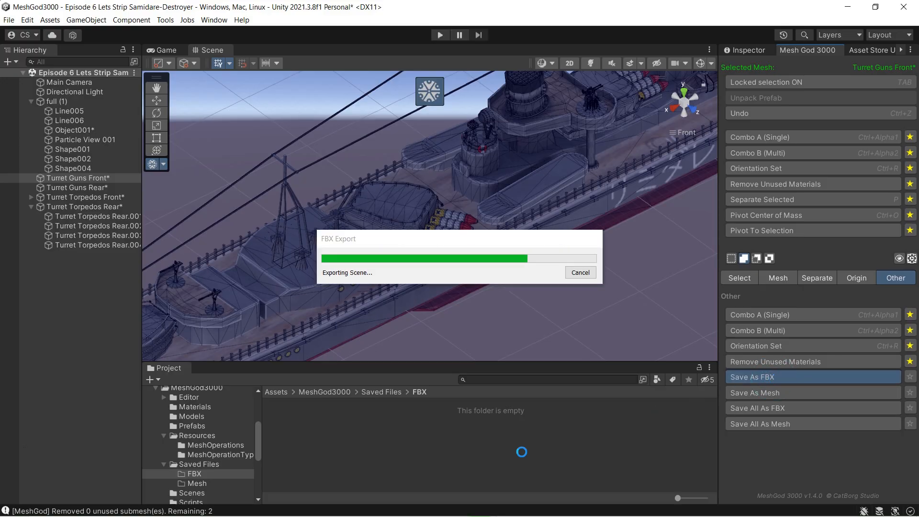
click(429, 92)
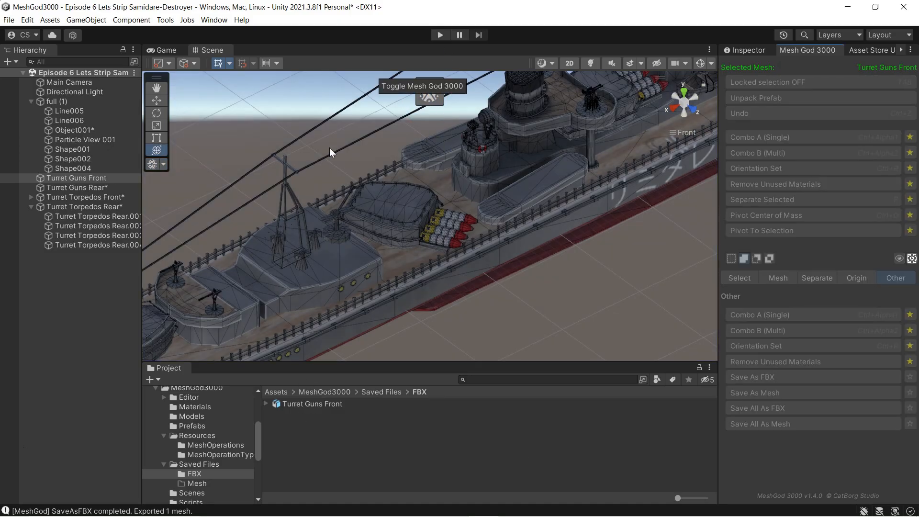
- Compare the saved Turret Guns Front asset with its object in the Hierarchy
click(285, 404)
click(89, 178)
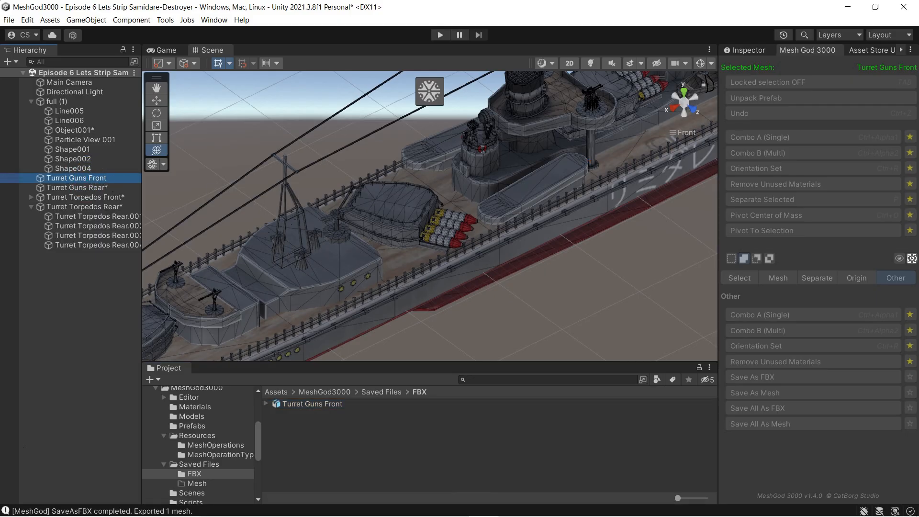
key(alt+Tab)
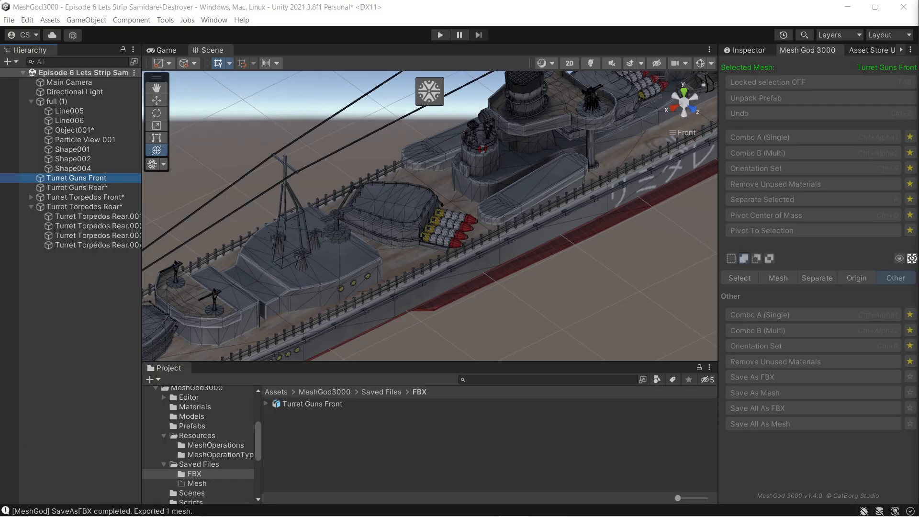
click(516, 19)
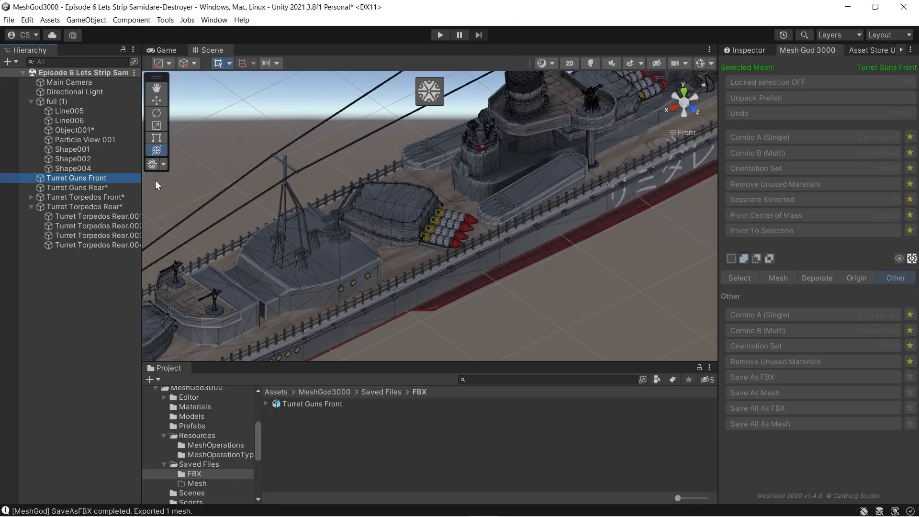
- Select Turret Torpedos Rear* and widen the Hierarchy so the names of its four torpedoes can be read in full
click(79, 197)
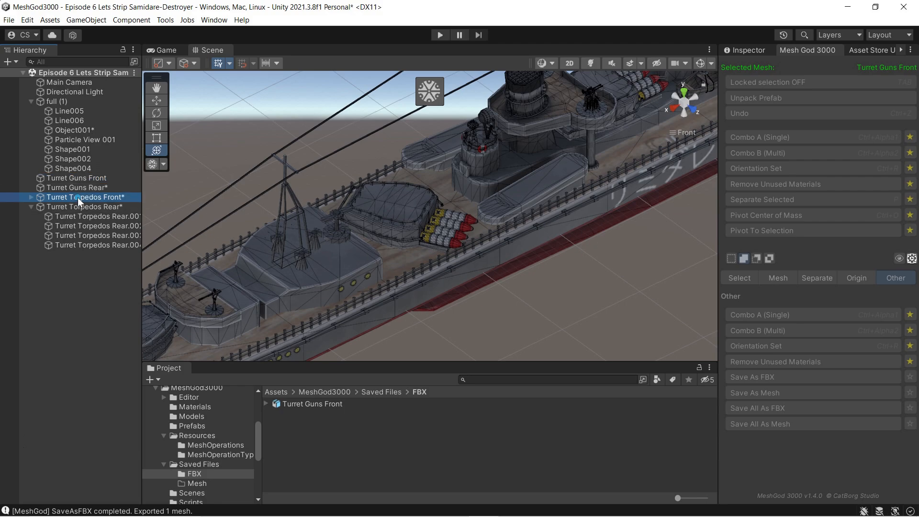
click(109, 208)
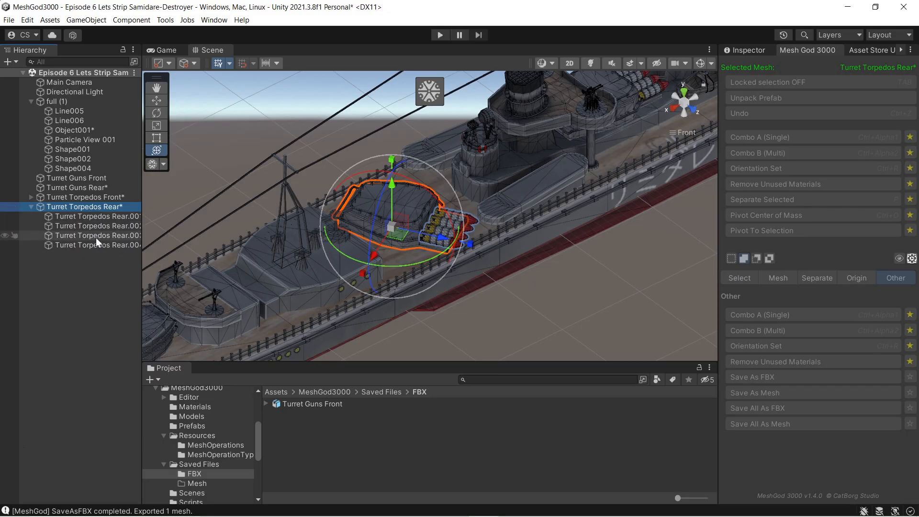
mouse_move(140, 250)
mouse_down()
mouse_move(165, 250)
mouse_move(153, 250)
mouse_up()
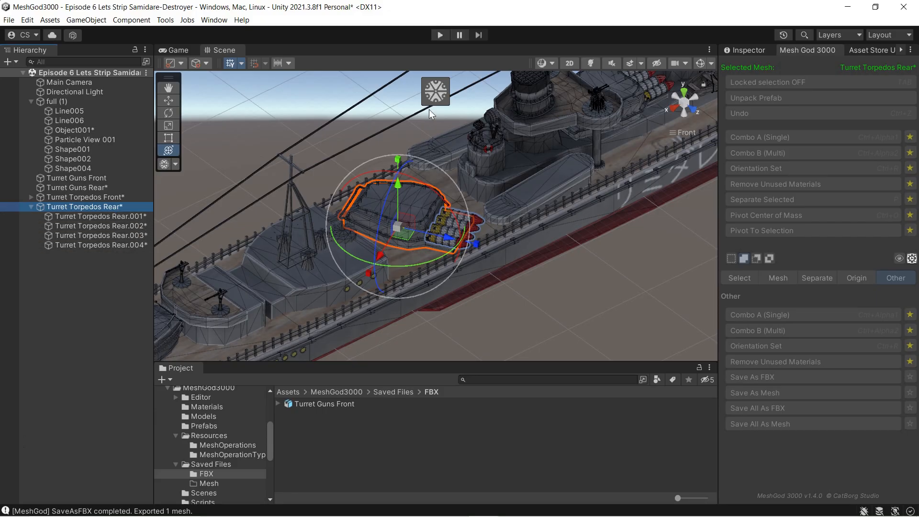
- Save Turret Torpedos Rear* together with its four torpedoes using MeshGod's Save All As FBX operation and leave mesh editing
key(Tab)
right_drag(458, 180, 535, 231)
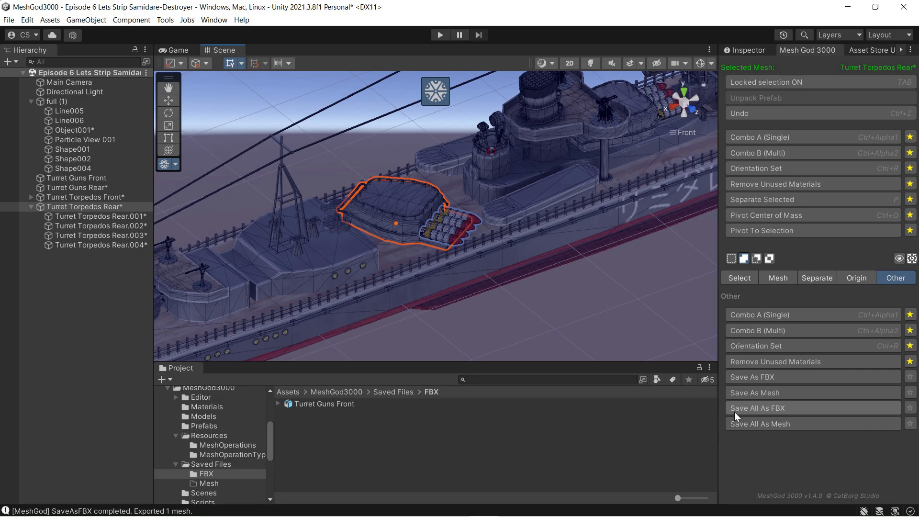
click(781, 411)
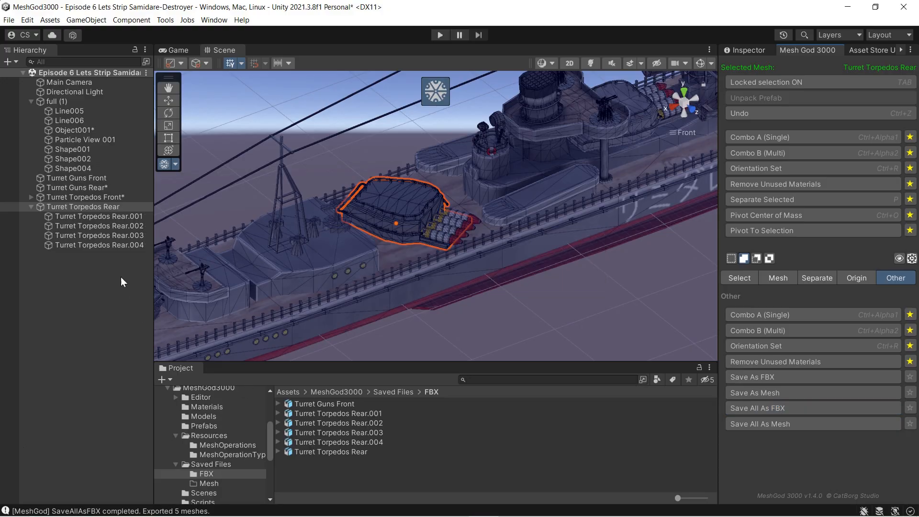
click(439, 101)
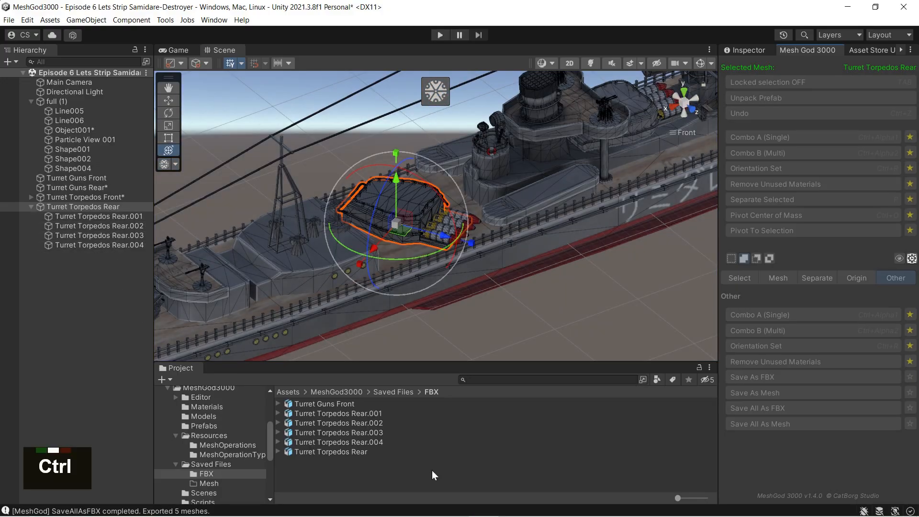
- Show the exported assets in the Saved Files/FBX folder as larger thumbnails
ctrl+scroll(432, 470, up, 4)
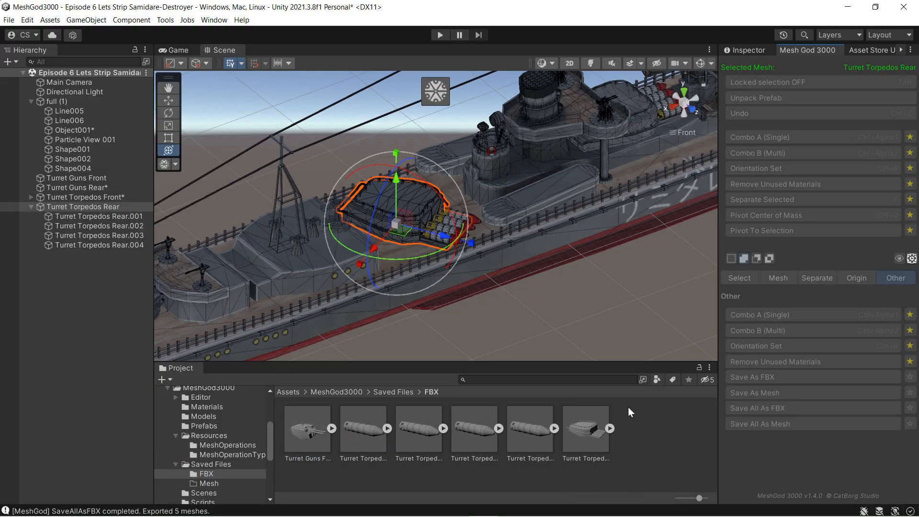
right_drag(569, 254, 747, 281)
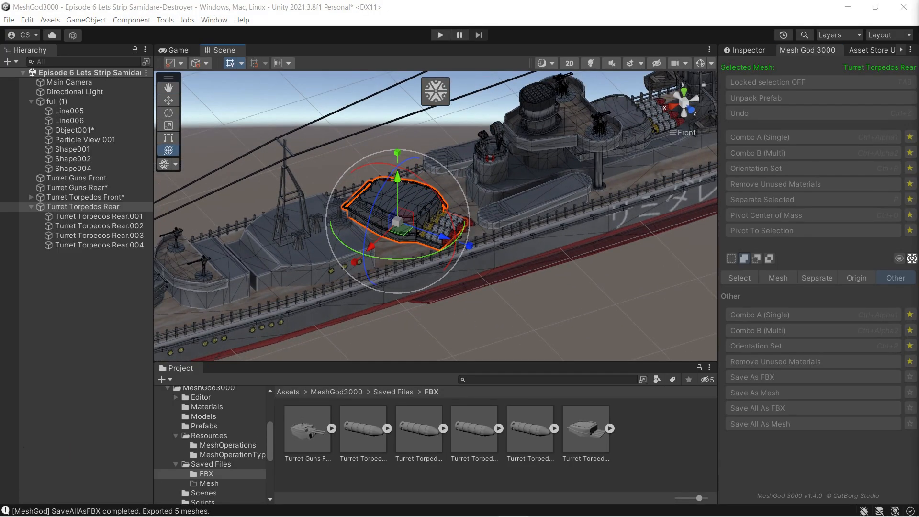
- Parent Turret Guns Front, Turret Guns Rear*, Turret Torpedos Front* and Turret Torpedos Rear under the full (1) object
right_drag(399, 287, 425, 246)
scroll(445, 222, down, 5)
click(58, 178)
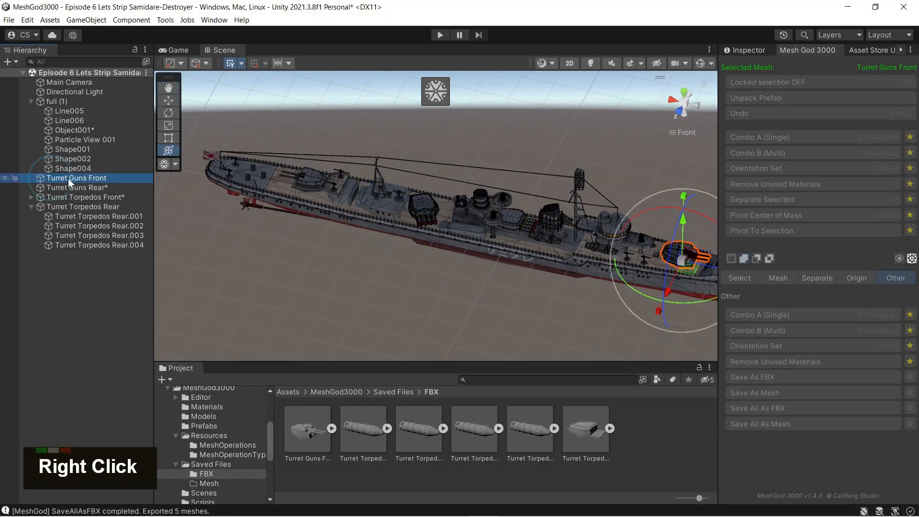
click(67, 187)
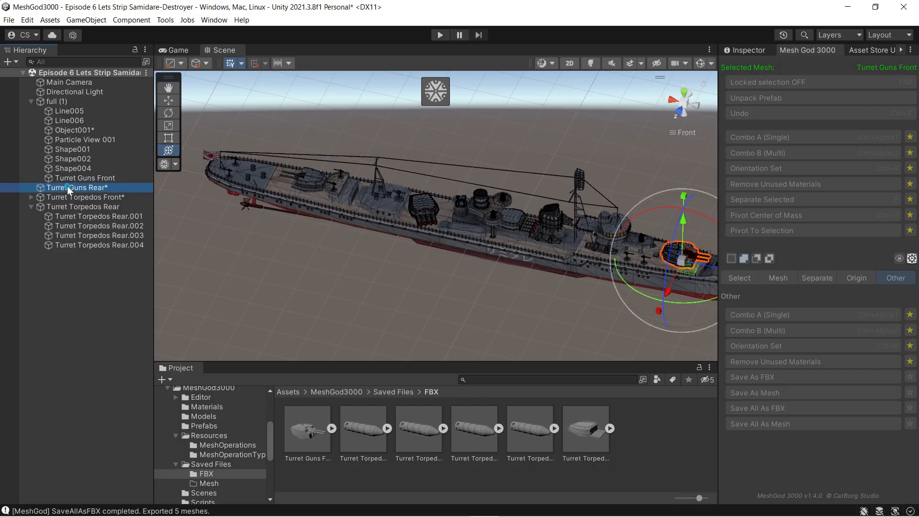
click(69, 195)
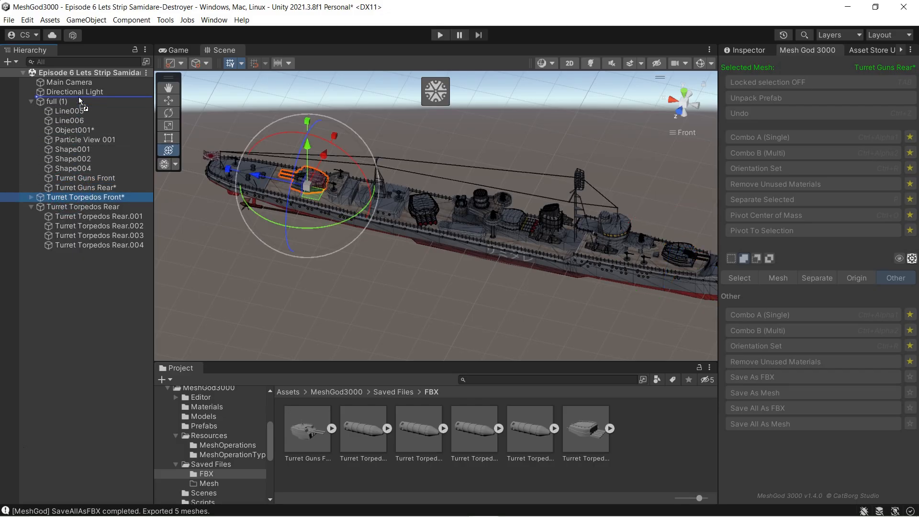
drag(69, 102, 68, 102)
drag(58, 207, 75, 104)
- Rotate the rear and front torpedo launchers about their vertical axes so the torpedoes point over the ship's side
scroll(465, 270, down, 5)
ctrl+drag(458, 241, 502, 230)
scroll(499, 230, up, 5)
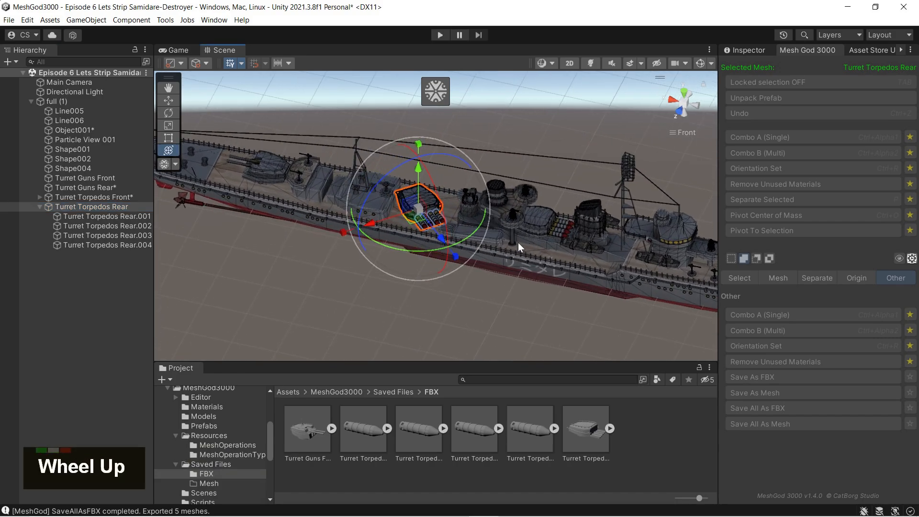
right_drag(503, 233, 586, 250)
middle_drag(586, 250, 460, 215)
click(385, 192)
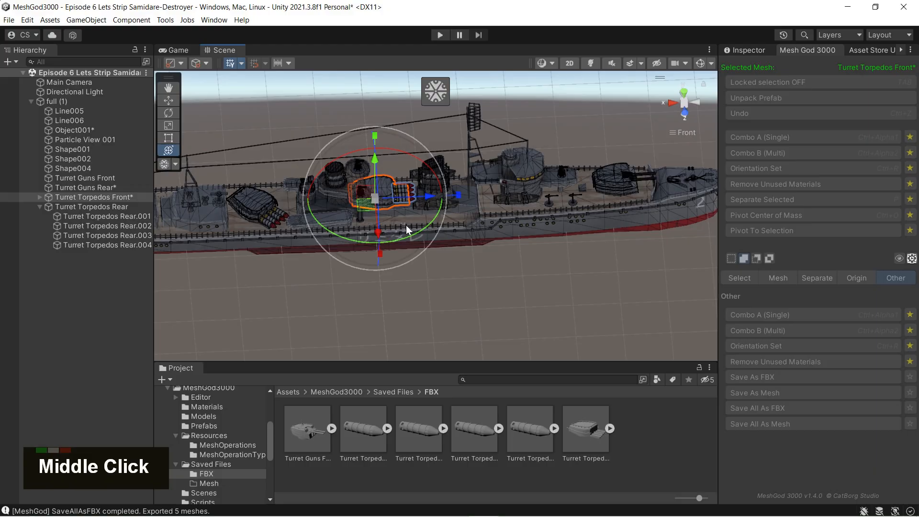
drag(417, 233, 340, 290)
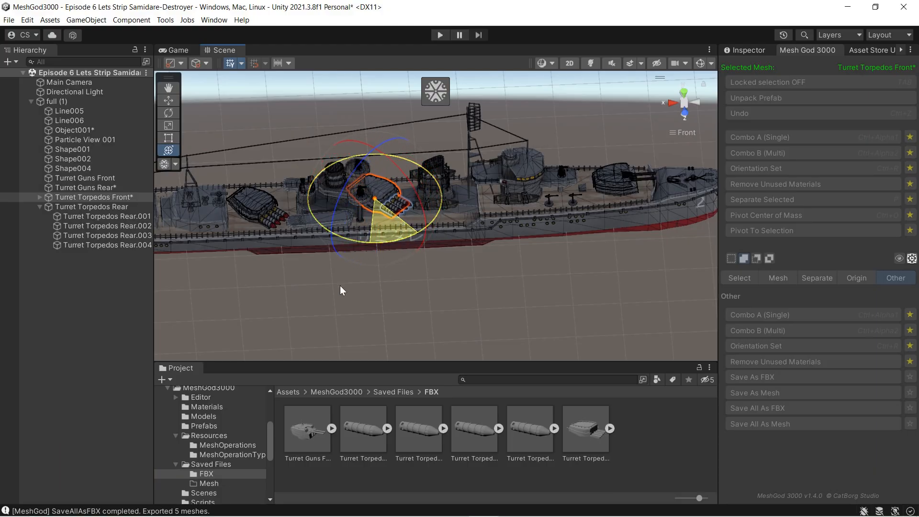
- Rotate the front and rear gun turrets about their vertical axes so the guns aim over the ship's side
click(617, 186)
drag(662, 215, 594, 266)
middle_drag(420, 281, 463, 287)
right_drag(463, 286, 397, 264)
click(220, 177)
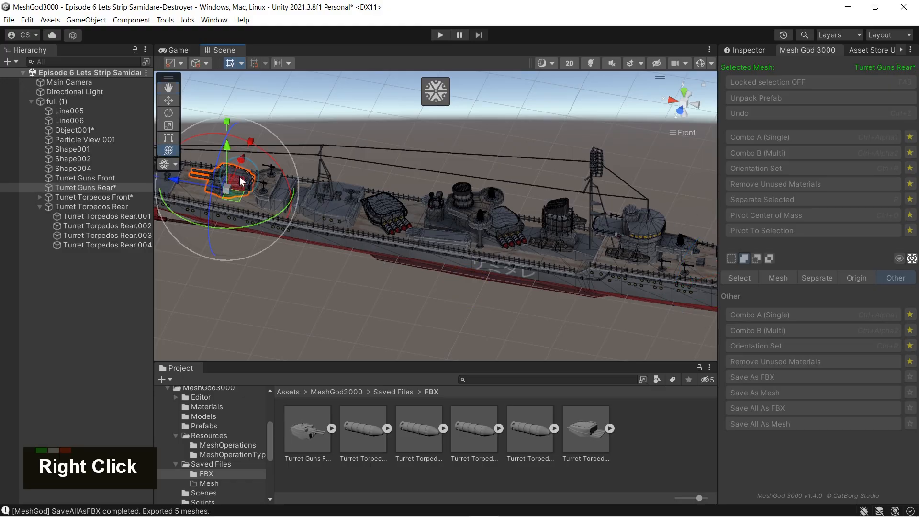
ctrl+drag(218, 228, 488, 254)
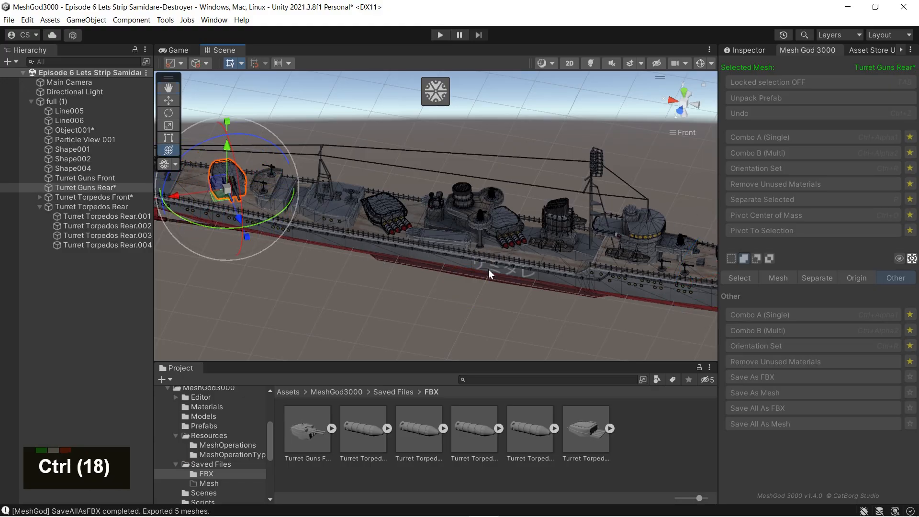
- Try to slide the torpedo Turret Torpedos Front.003* forward out of its launcher and undo the move
middle_drag(488, 269, 431, 251)
click(439, 231)
right_drag(439, 230, 508, 262)
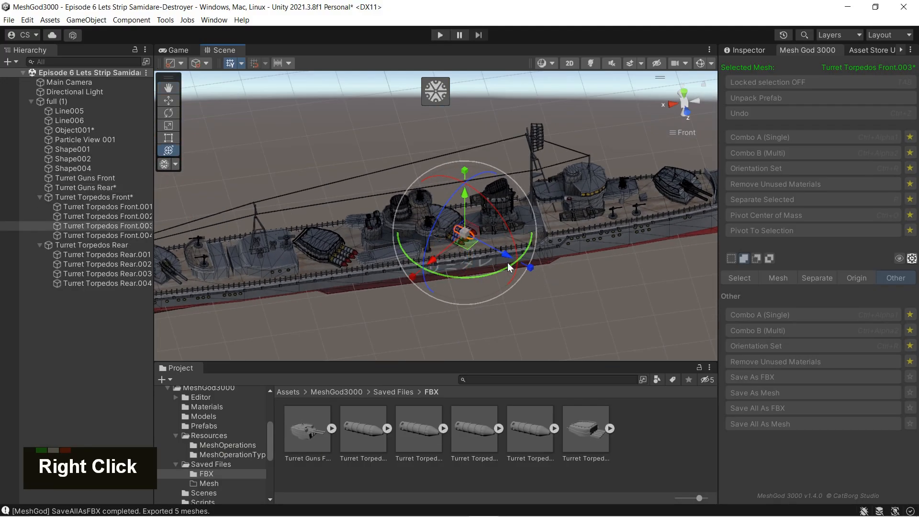
drag(505, 260, 640, 321)
key(ctrl+z)
right_drag(624, 316, 475, 259)
scroll(473, 289, down, 2)
scroll(473, 289, down, 3)
scroll(474, 259, up, 5)
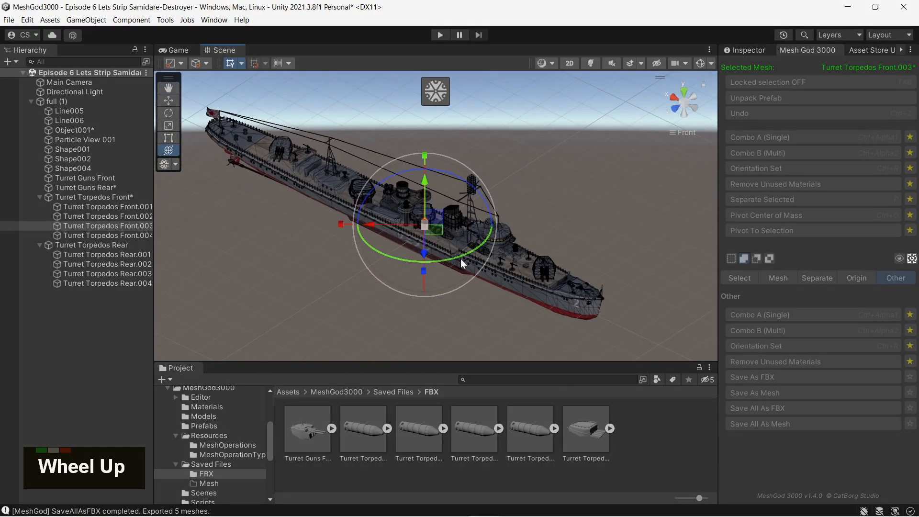